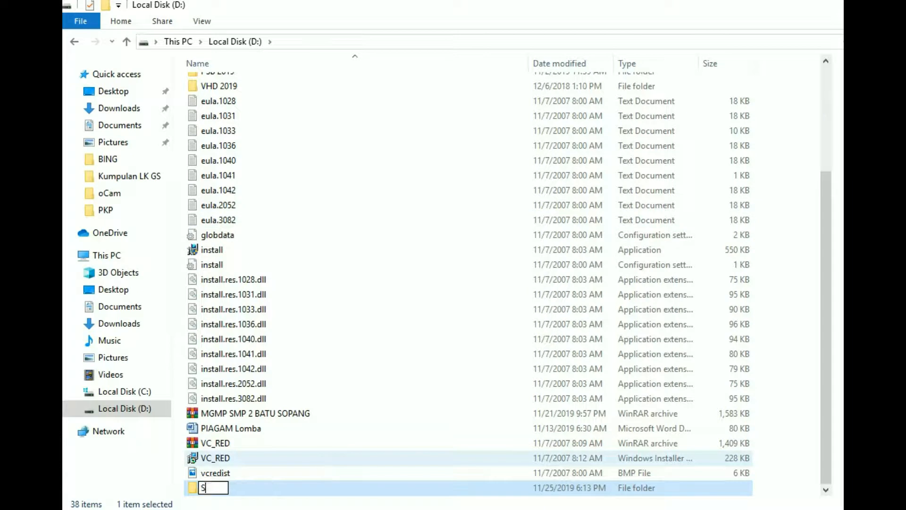
# - Name the new folder on drive D "SOAL BAHASA INGGRIS"
pyautogui.press('BackSpace')
pyautogui.press('BackSpace')
pyautogui.write('AL BAHASA')
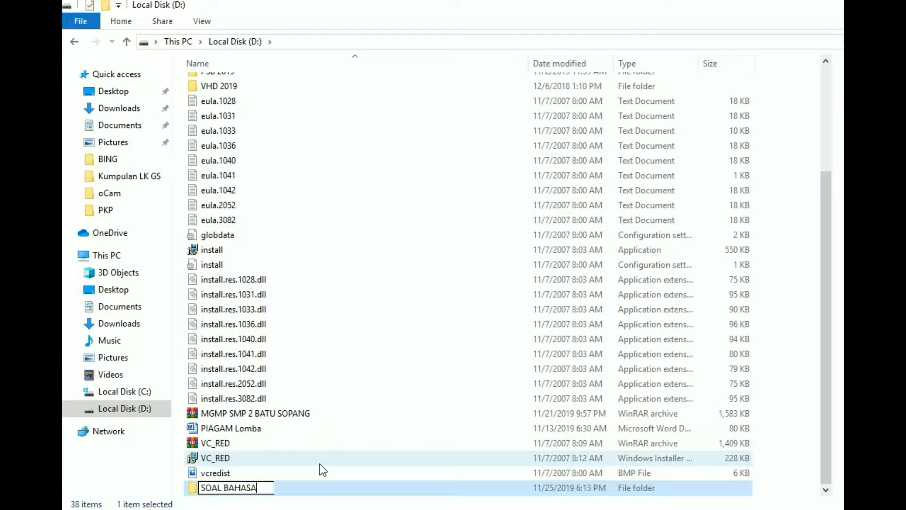
pyautogui.write(' INGGRIS')
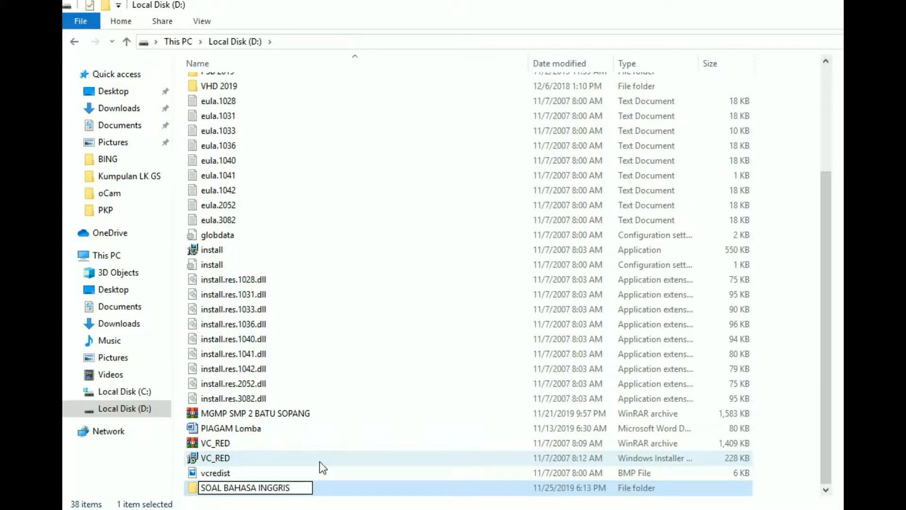
pyautogui.click(340, 489)
pyautogui.click(367, 489)
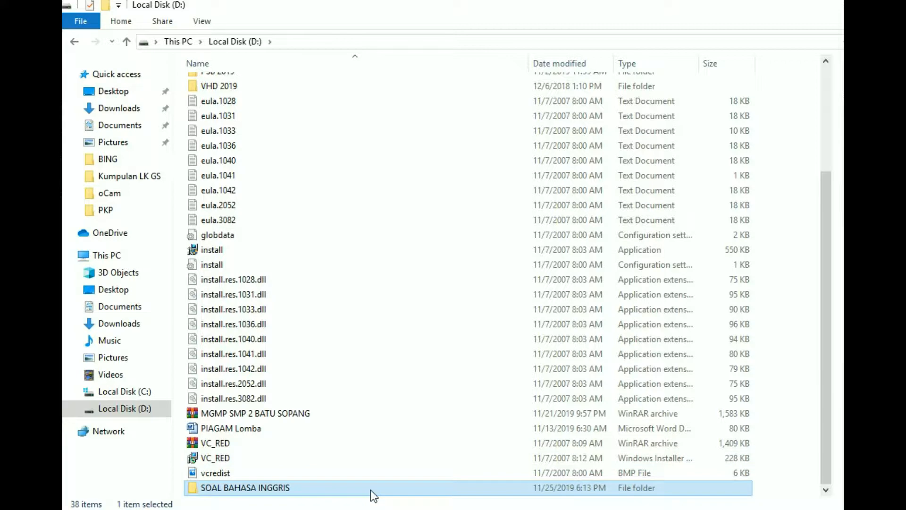
# - Open the EXCEL CEPAT BUAT SOAL GAMBAR folder inside Bahan Pelatihan Exam Kuaro\Bee Smart on drive D
pyautogui.click(139, 413)
pyautogui.doubleClick(256, 85)
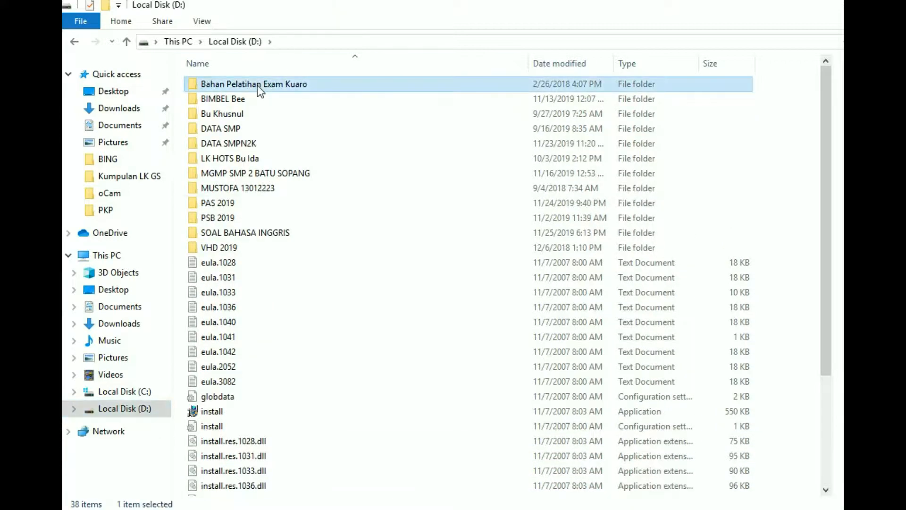
pyautogui.click(231, 87)
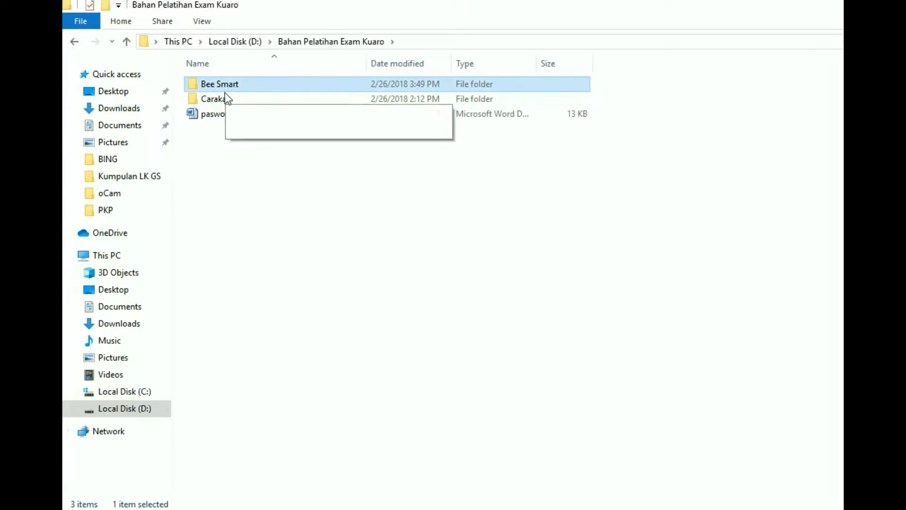
pyautogui.doubleClick(227, 89)
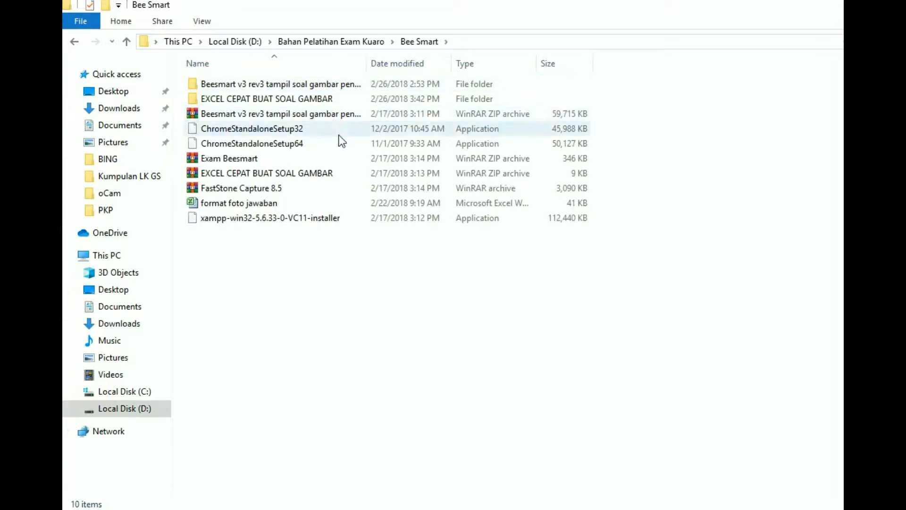
pyautogui.click(266, 104)
pyautogui.doubleClick(265, 103)
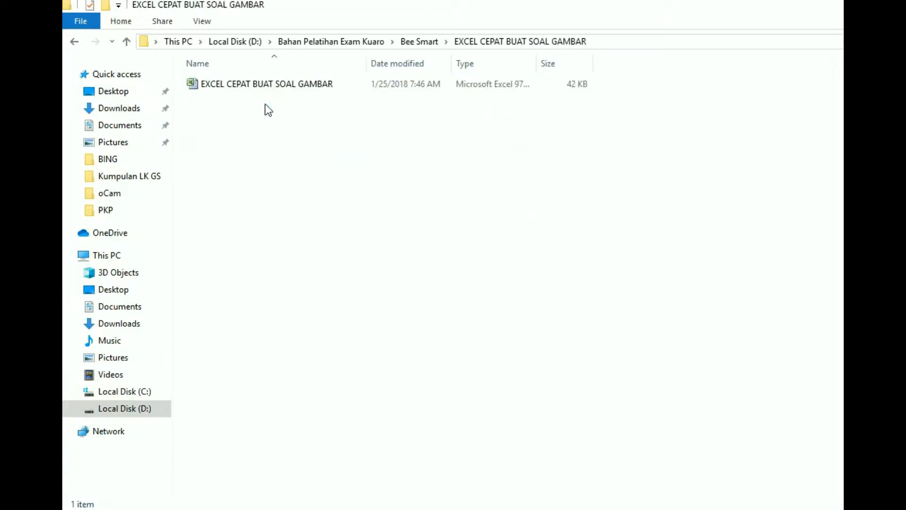
# - Copy the EXCEL CEPAT BUAT SOAL GAMBAR workbook into the SOAL BAHASA INGGRIS folder on drive D
pyautogui.click(239, 89)
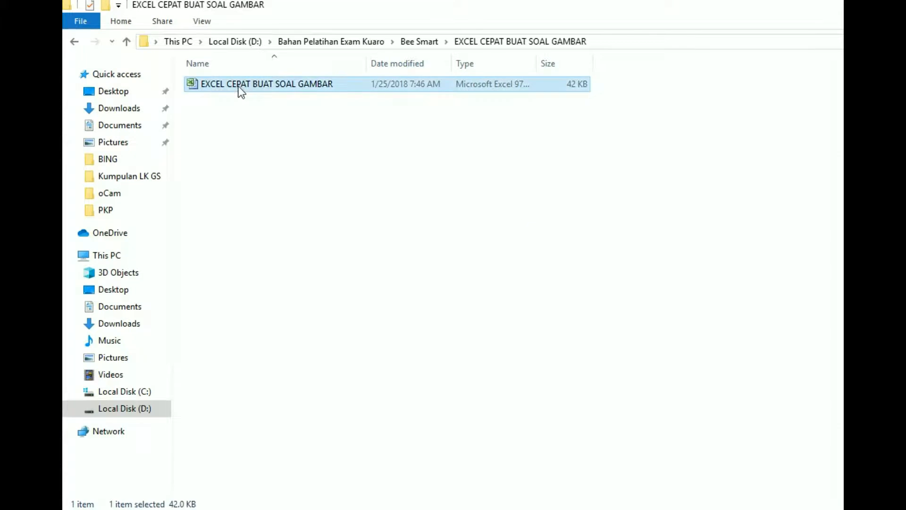
pyautogui.doubleClick(242, 88)
pyautogui.rightClick(247, 82)
pyautogui.click(327, 316)
pyautogui.click(137, 409)
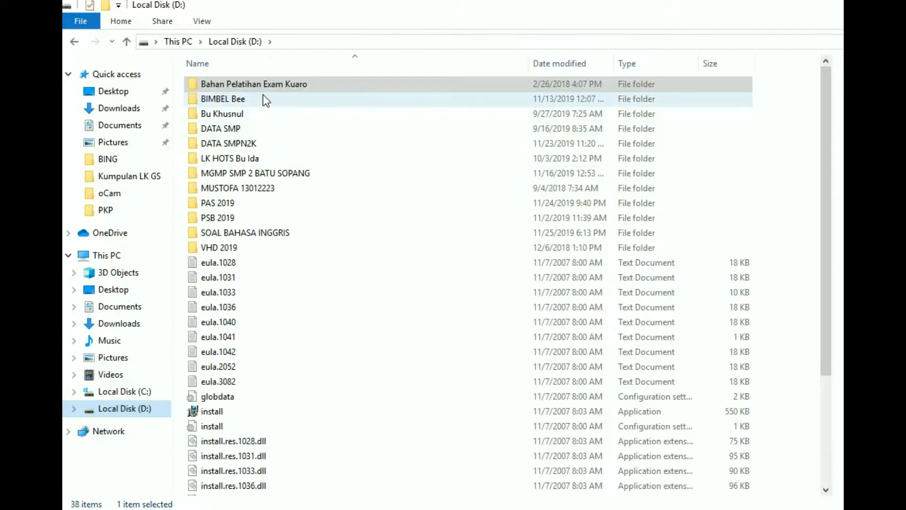
pyautogui.doubleClick(231, 232)
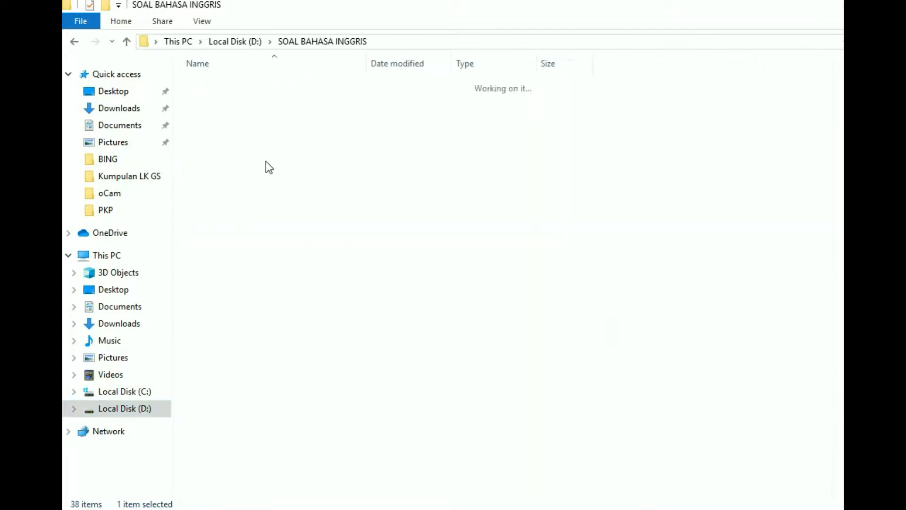
pyautogui.hotkey('ctrl', 'v')
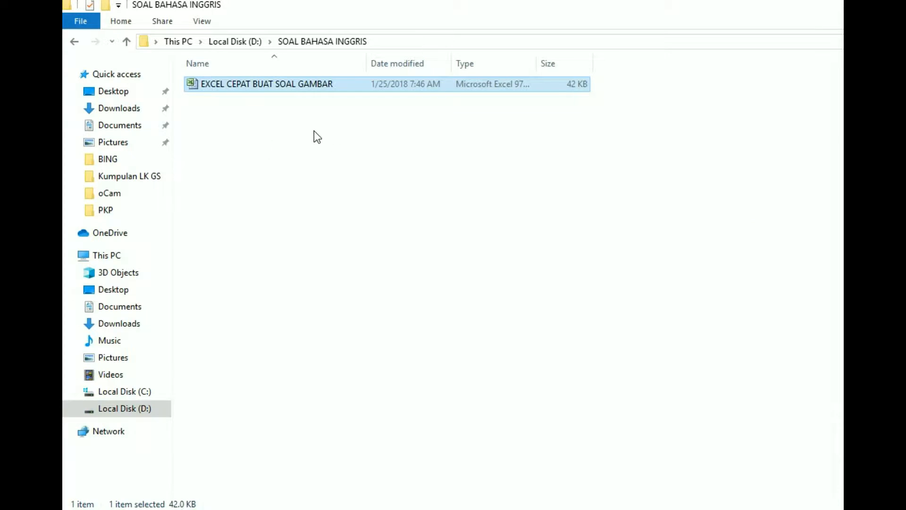
# - Launch FastStone Capture from the desktop and place its floating window just below the screen recorder
pyautogui.click(317, 509)
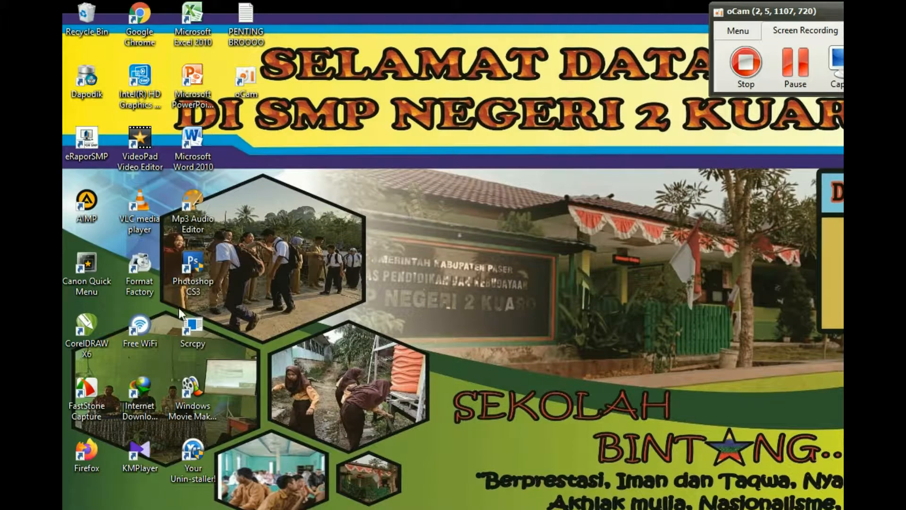
pyautogui.doubleClick(98, 397)
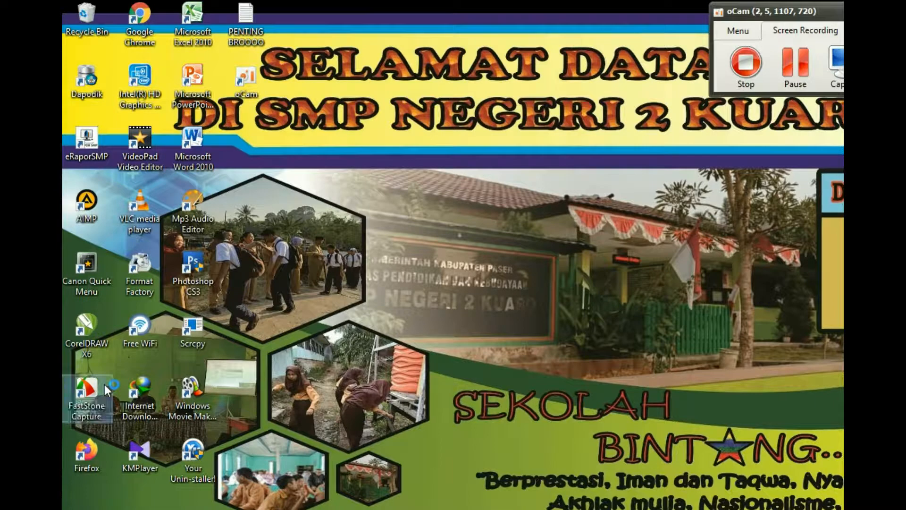
pyautogui.moveTo(842, 41); pyautogui.dragTo(749, 118)
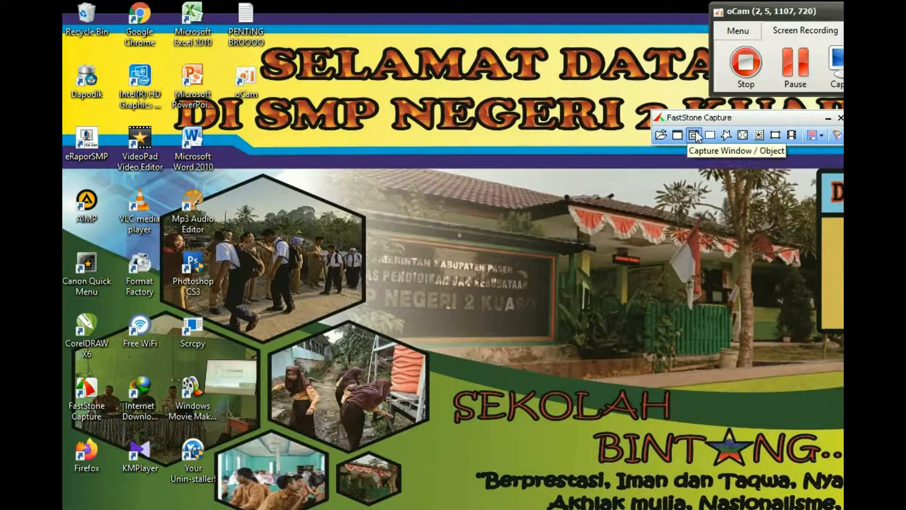
pyautogui.moveTo(798, 118); pyautogui.dragTo(789, 113)
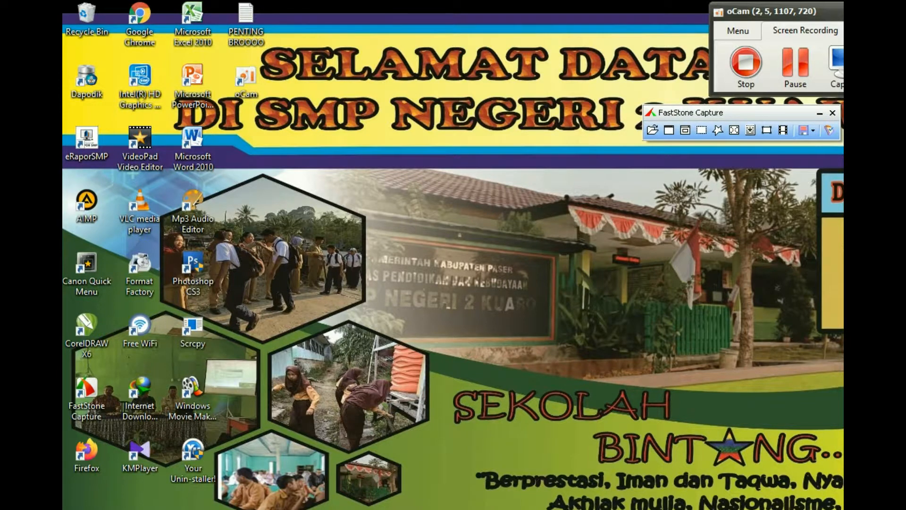
# - Switch to the PAS1_8 v1 document in Word and open the FastStone Capture settings over it
pyautogui.hotkey('alt', 'Tab')
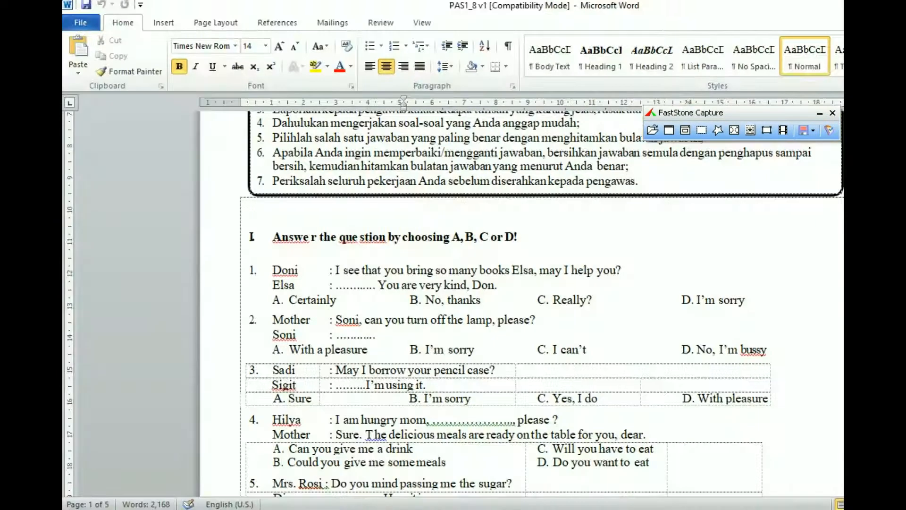
pyautogui.click(827, 131)
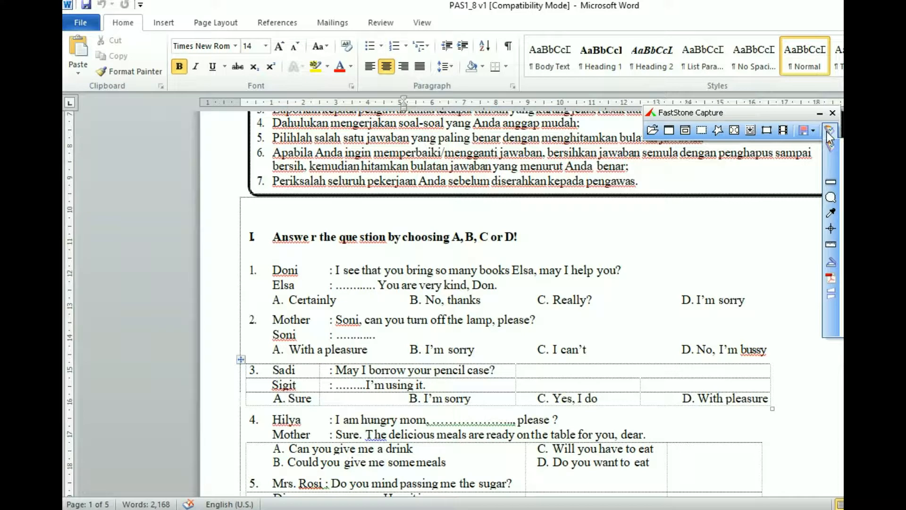
pyautogui.moveTo(804, 112); pyautogui.dragTo(655, 66)
pyautogui.click(683, 83)
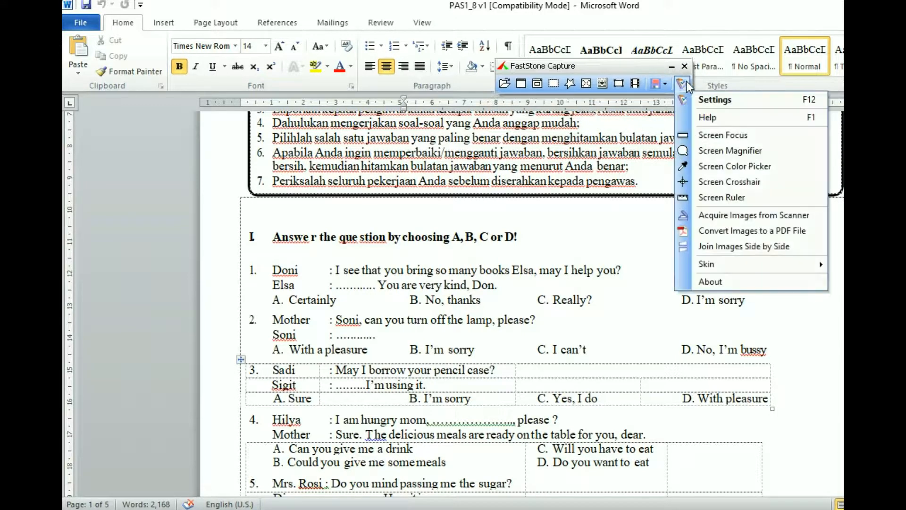
pyautogui.click(731, 100)
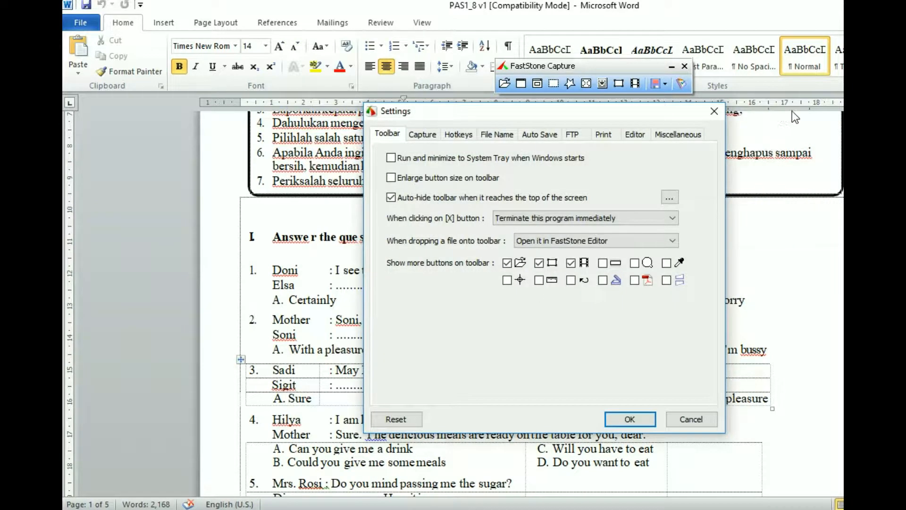
# - Examine the Auto Save and File Name settings of FastStone Capture
pyautogui.click(534, 134)
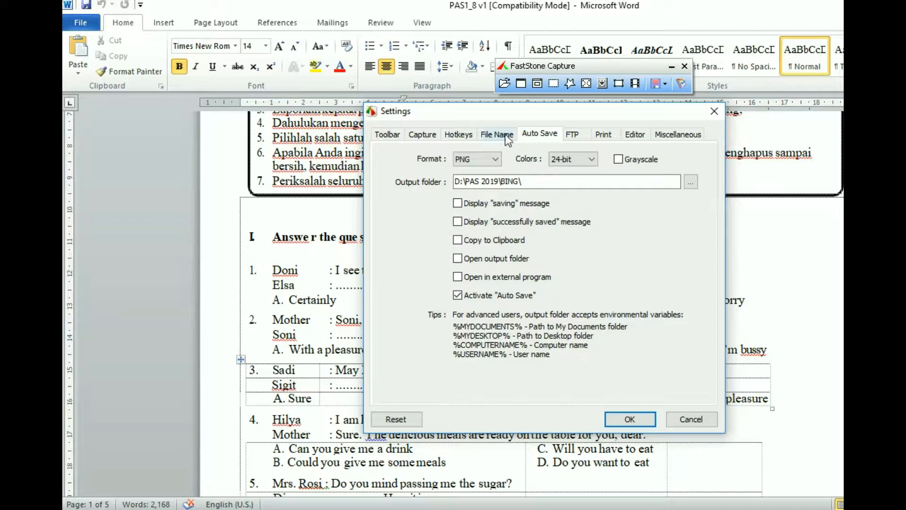
pyautogui.click(509, 134)
pyautogui.click(534, 132)
pyautogui.click(505, 134)
pyautogui.click(542, 133)
pyautogui.click(500, 134)
pyautogui.click(531, 136)
pyautogui.click(502, 135)
pyautogui.click(540, 130)
pyautogui.click(502, 135)
# - Set the auto-save output folder to D:\SOAL BAHASA INGGRIS\
pyautogui.click(537, 131)
pyautogui.click(689, 183)
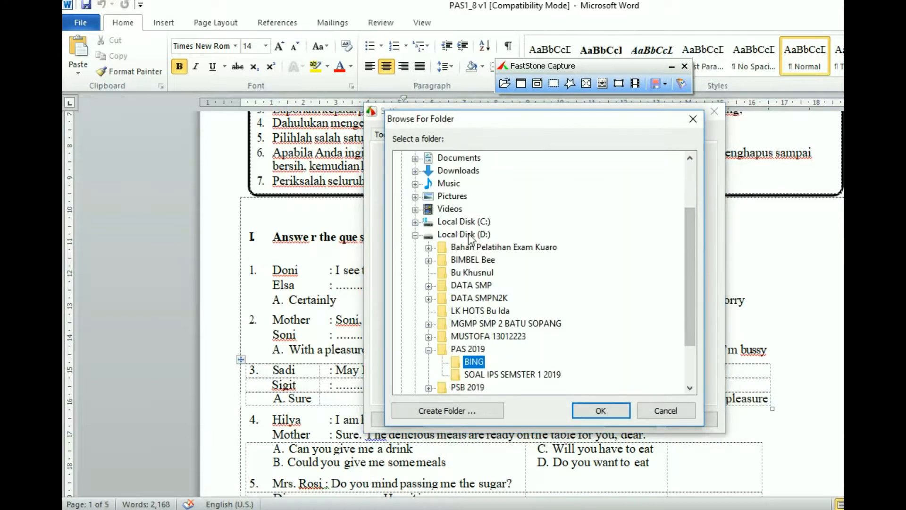
pyautogui.click(415, 234)
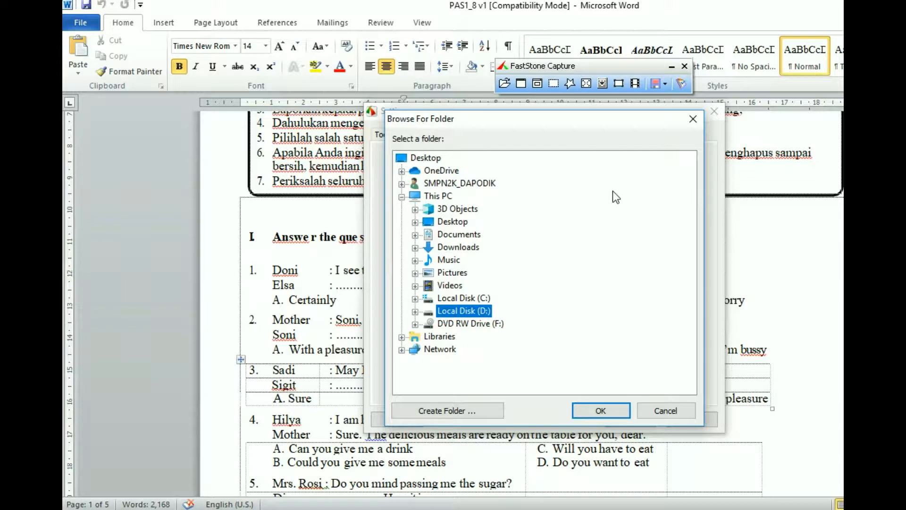
pyautogui.doubleClick(463, 312)
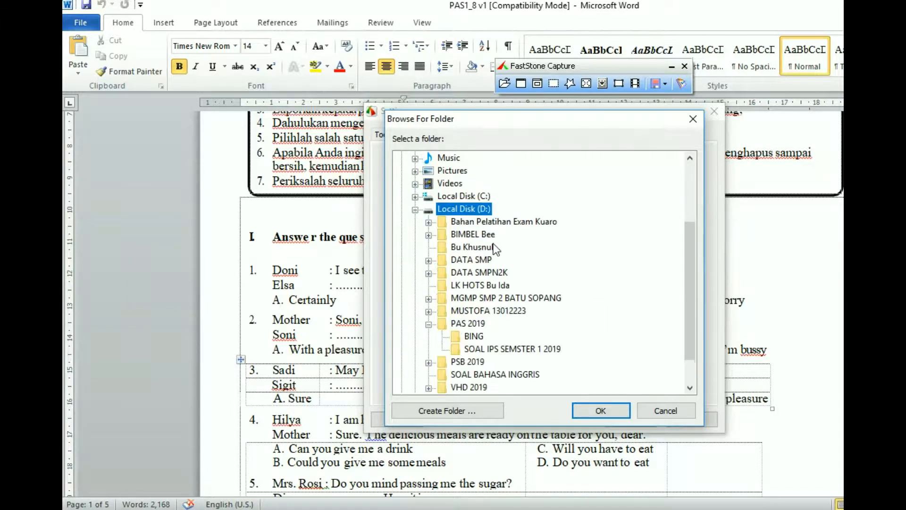
pyautogui.scroll(-1, 494, 248)
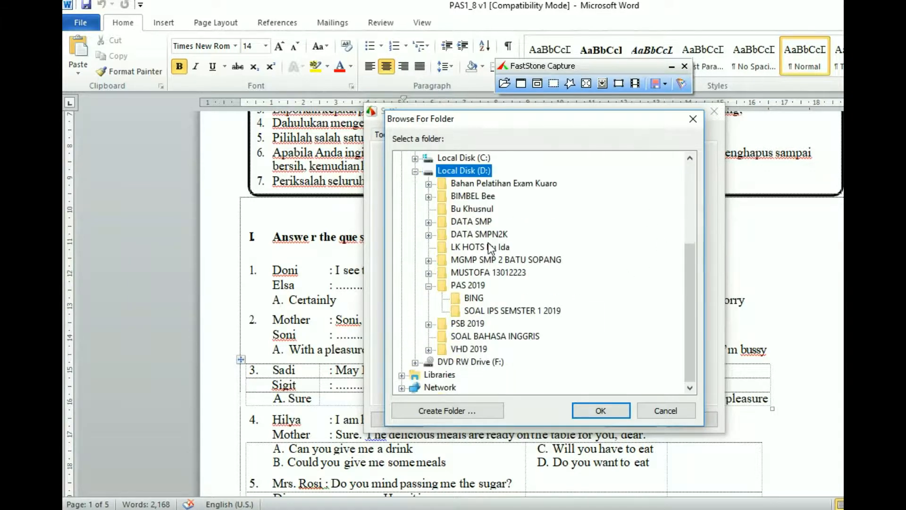
pyautogui.click(482, 336)
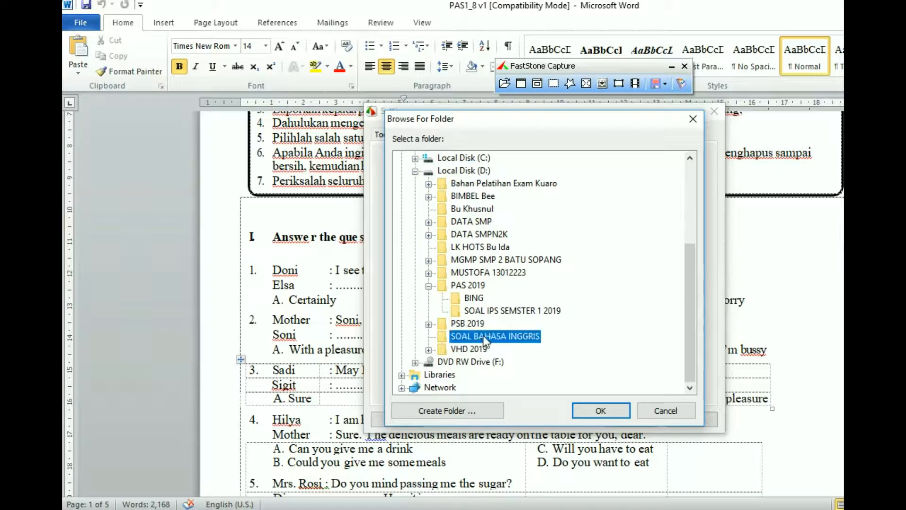
pyautogui.click(601, 411)
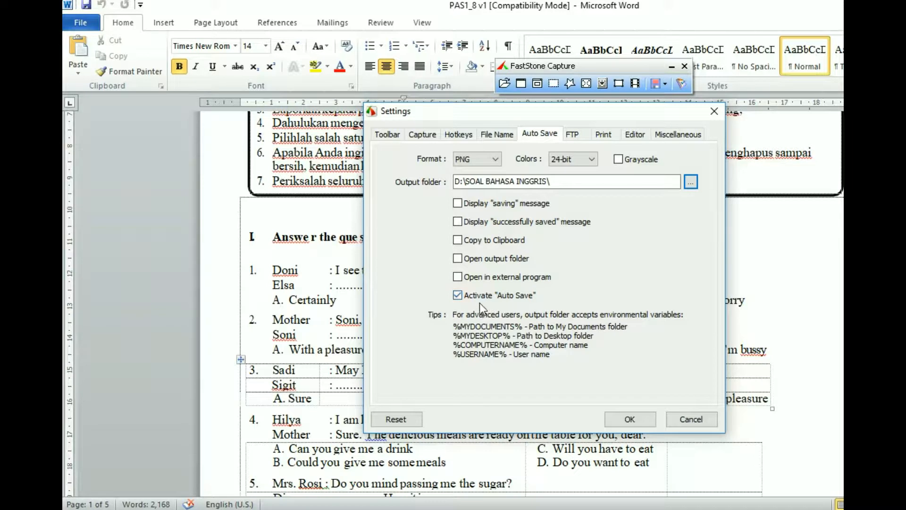
# - Replace the capture file name template with PASBING#
pyautogui.click(498, 135)
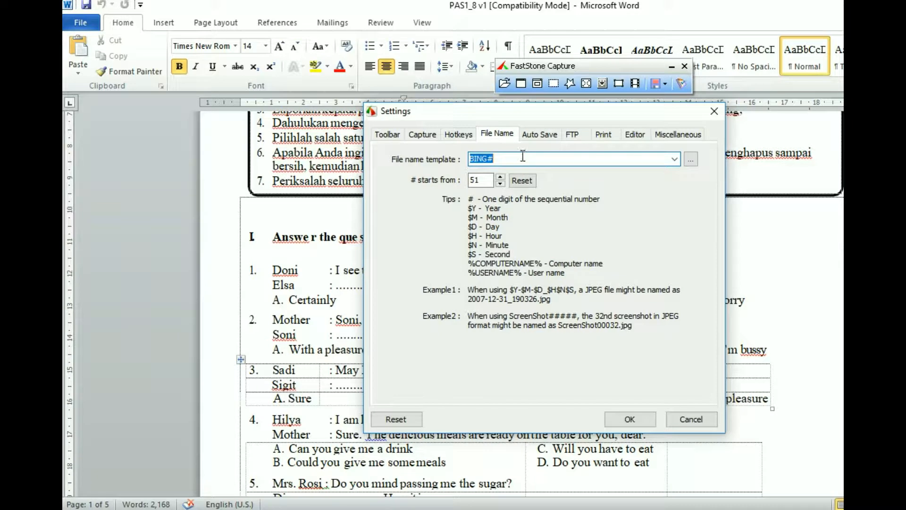
pyautogui.click(555, 159)
pyautogui.press('BackSpace')
pyautogui.press('BackSpace')
pyautogui.press('BackSpace')
pyautogui.press('BackSpace')
pyautogui.press('BackSpace')
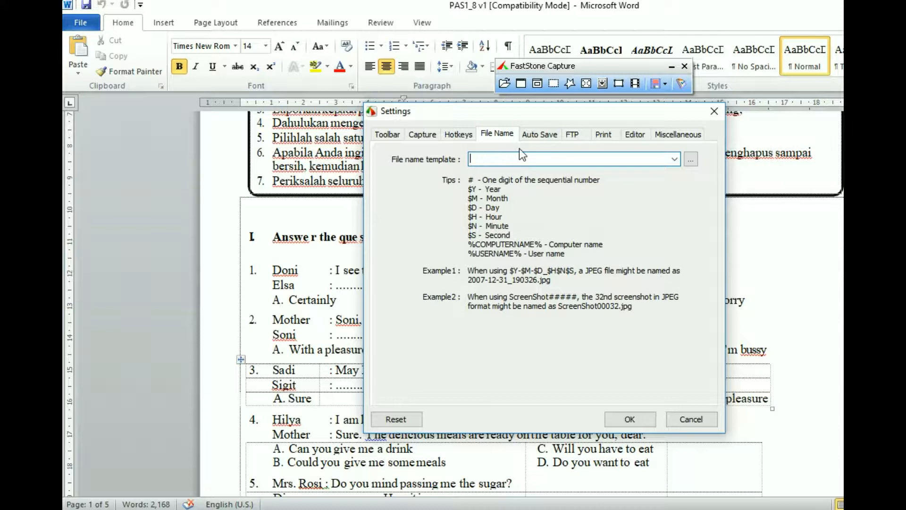
pyautogui.write('PASBING')
pyautogui.write('9')
pyautogui.press('BackSpace')
pyautogui.write('#')
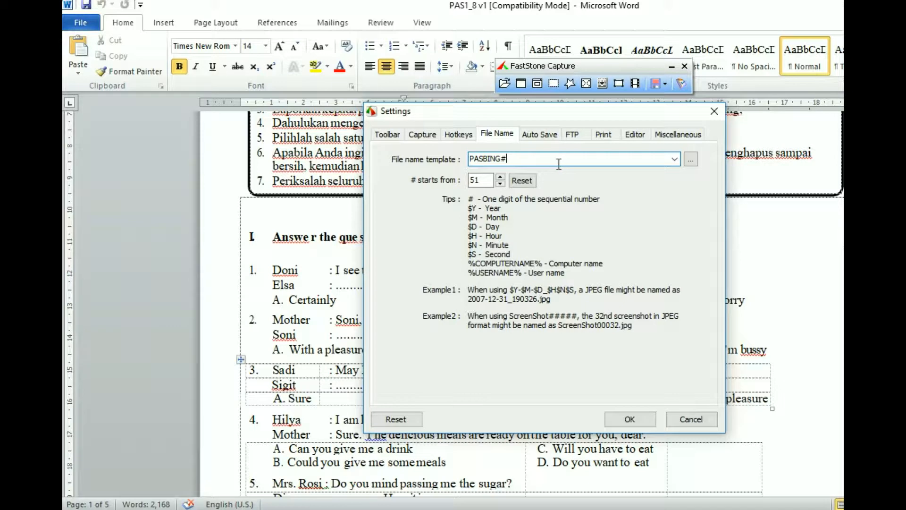
# - Set the sequential file numbering to start from 1 and apply the capture settings
pyautogui.doubleClick(490, 183)
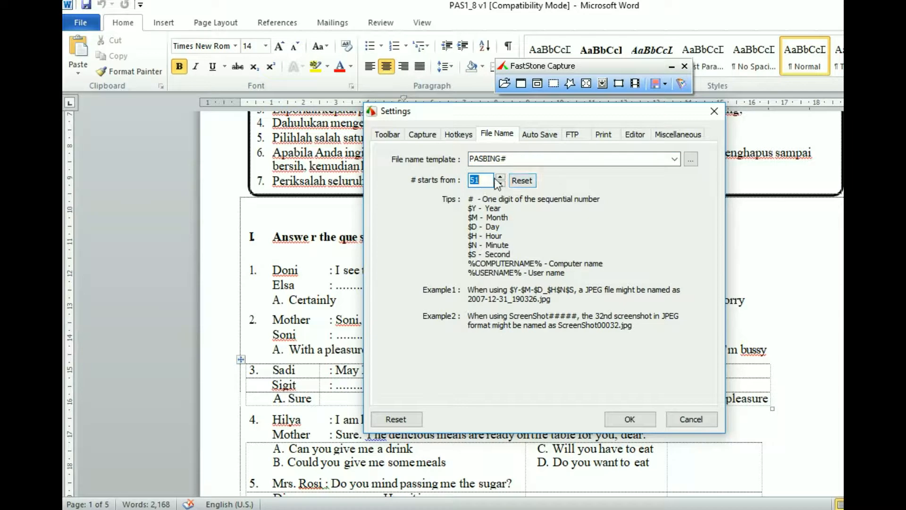
pyautogui.write('1')
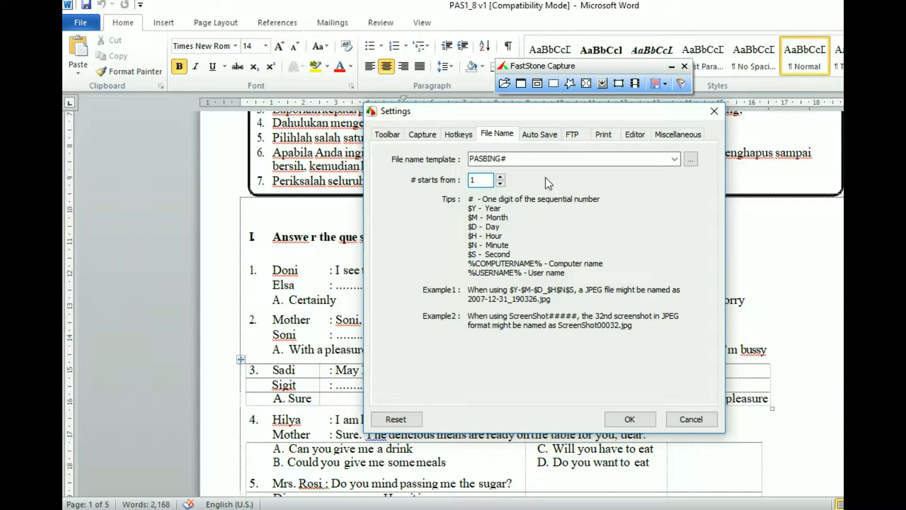
pyautogui.doubleClick(481, 182)
pyautogui.click(481, 181)
pyautogui.click(633, 417)
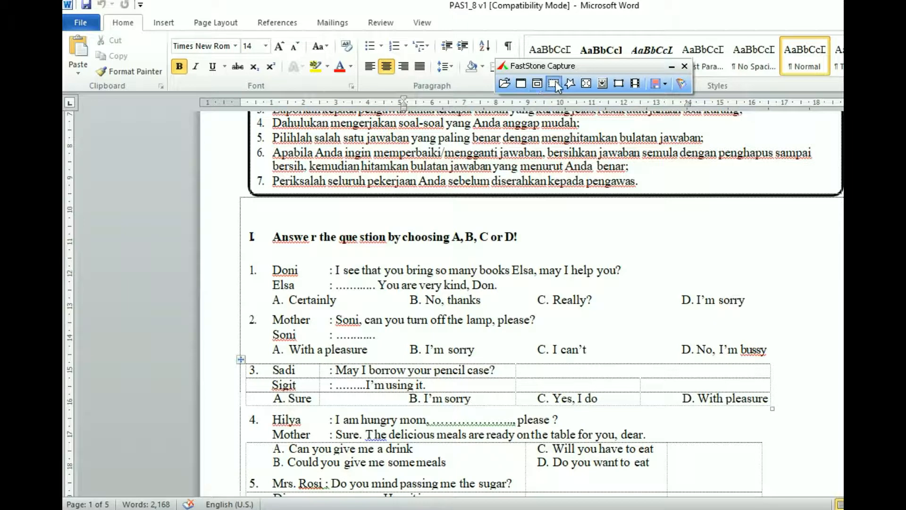
# - Capture exam question 1 as a rectangular region of about 696 x 79 pixels and select the saved PASBING1 image in its folder
pyautogui.moveTo(566, 68); pyautogui.dragTo(694, 206)
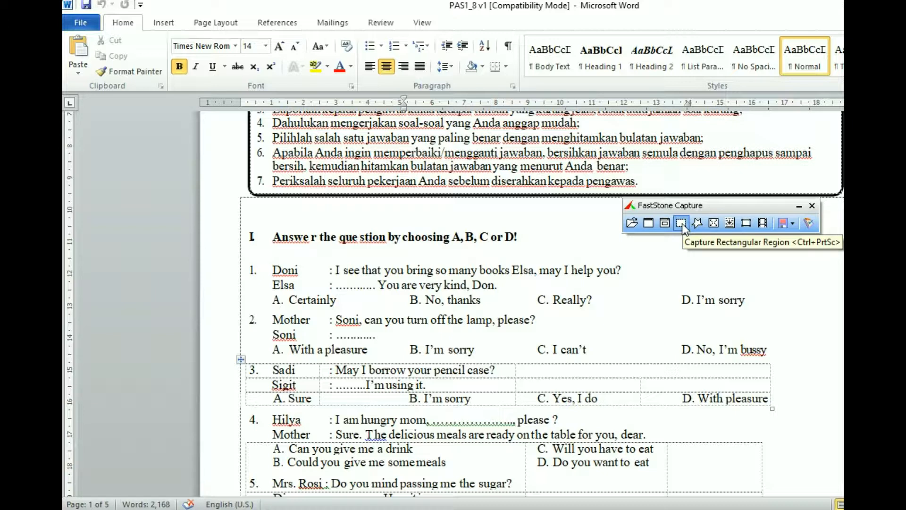
pyautogui.click(681, 223)
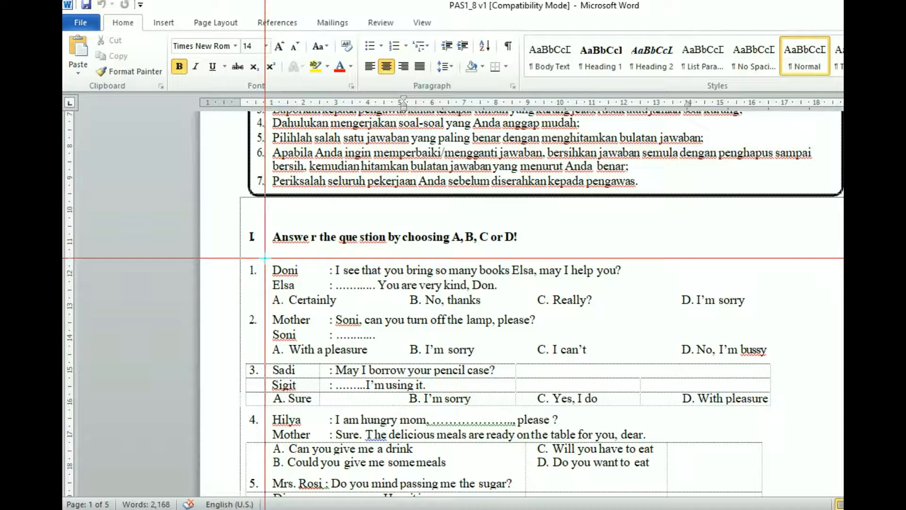
pyautogui.moveTo(264, 258); pyautogui.dragTo(265, 258)
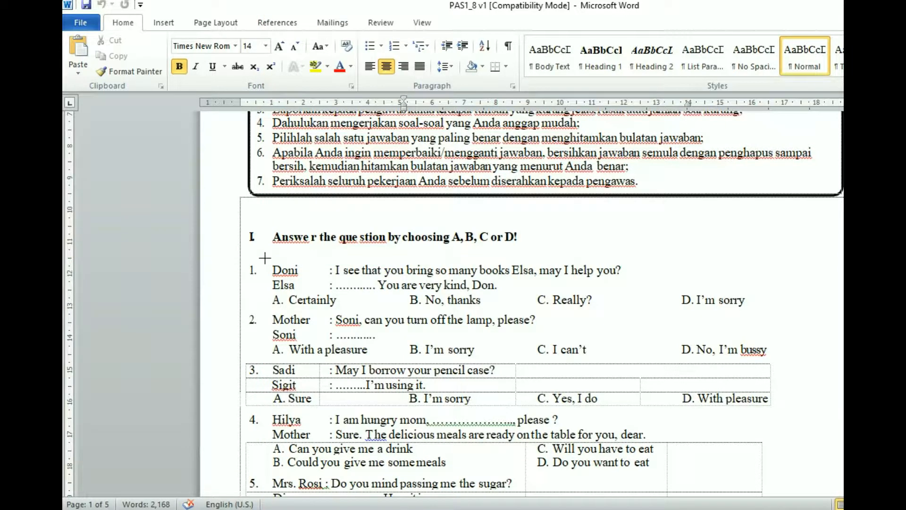
pyautogui.moveTo(265, 258); pyautogui.dragTo(757, 314)
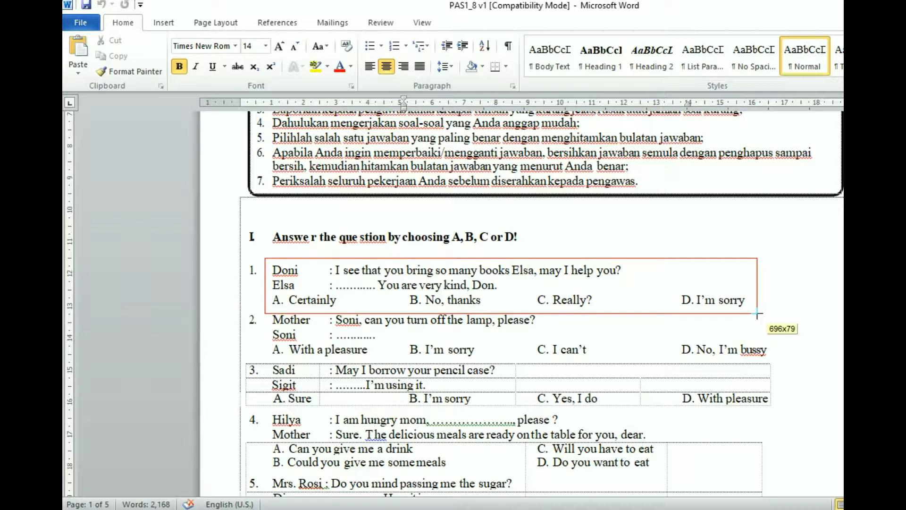
pyautogui.moveTo(757, 314); pyautogui.dragTo(757, 314)
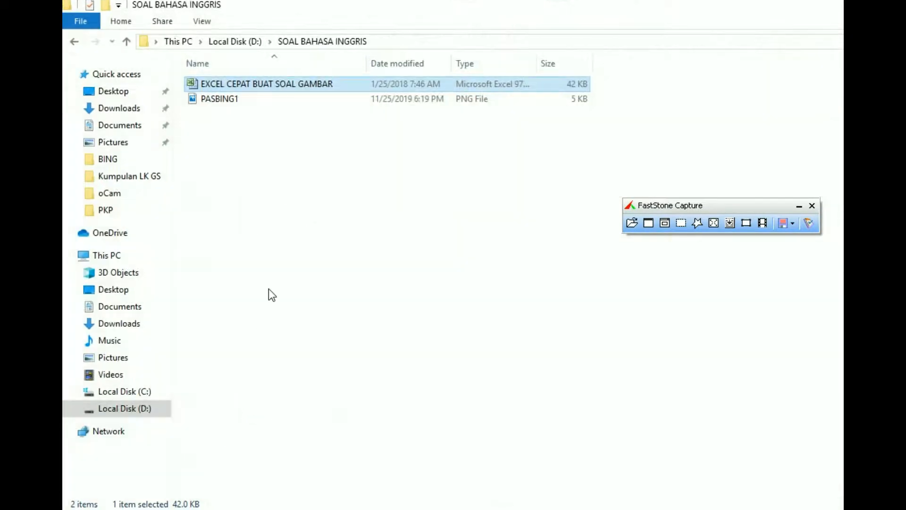
pyautogui.click(230, 101)
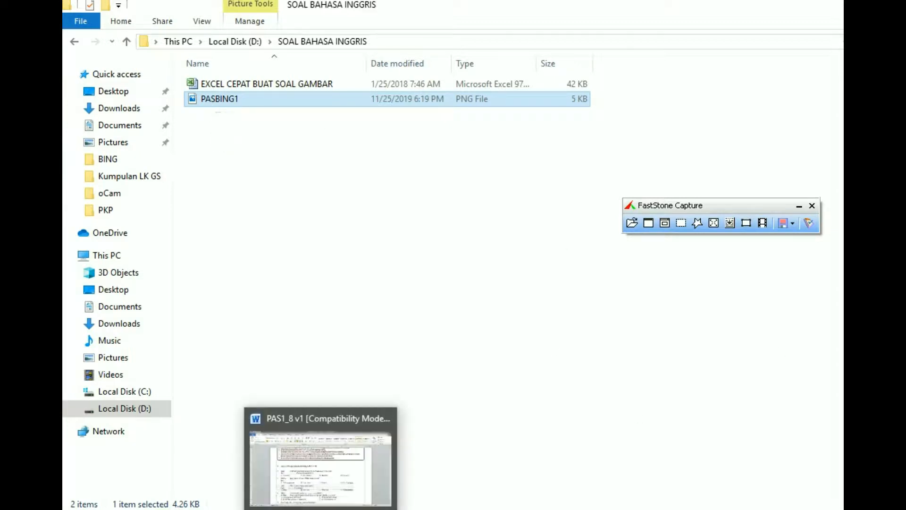
# - Switch back to Word and capture question 2 with all its answer options as a rectangular region of about 716 x 67 pixels
pyautogui.click(321, 509)
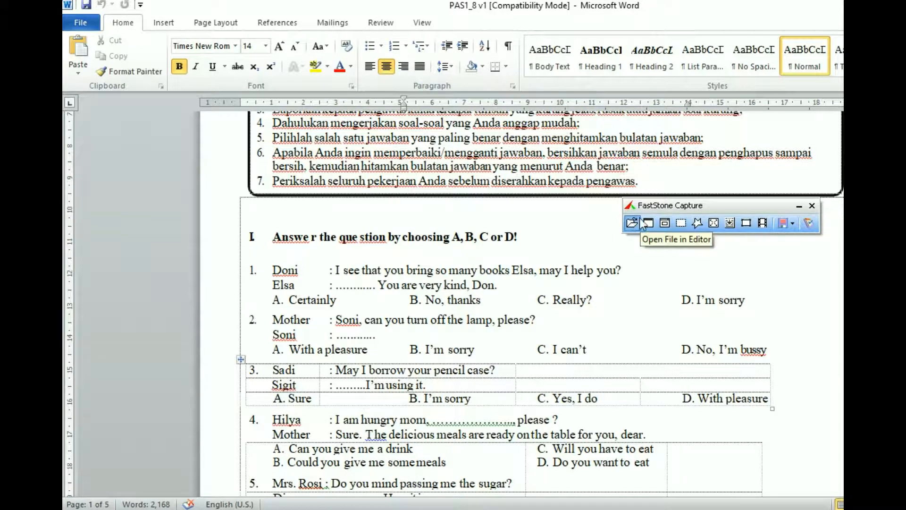
pyautogui.click(681, 225)
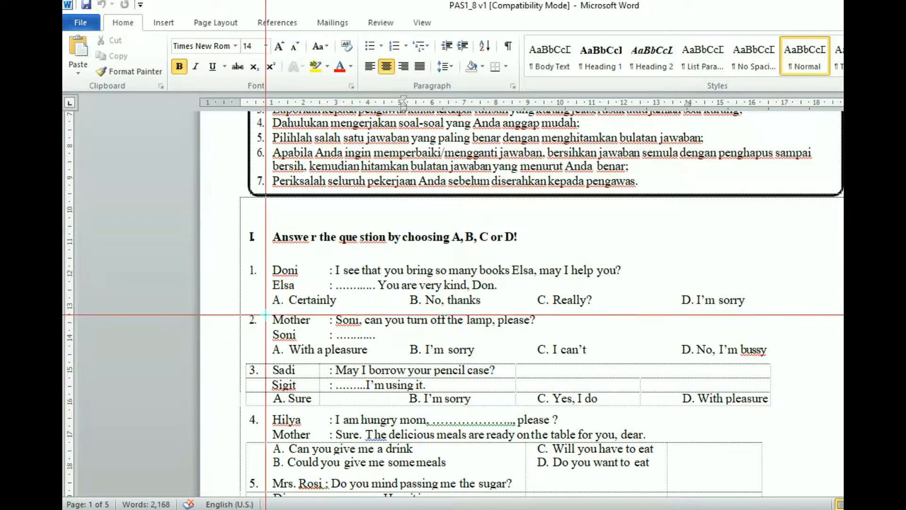
pyautogui.moveTo(266, 313); pyautogui.dragTo(745, 348)
pyautogui.moveTo(773, 356); pyautogui.dragTo(772, 361)
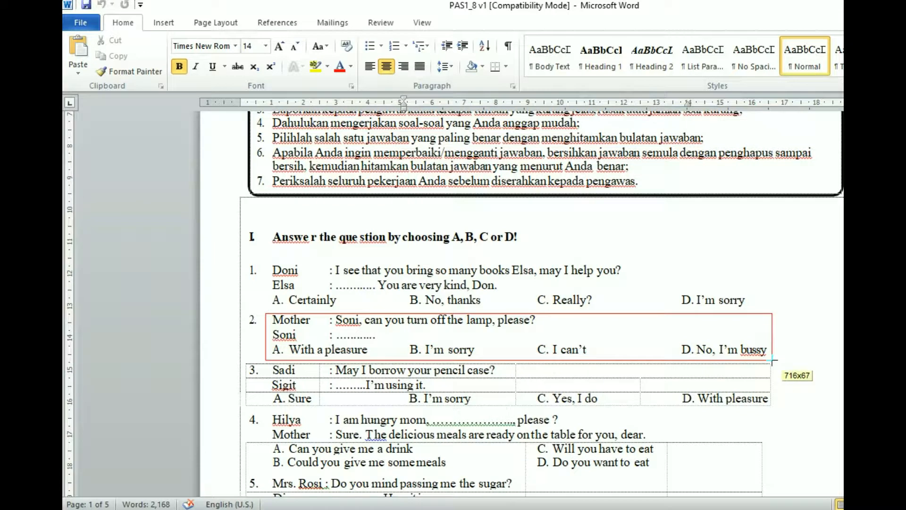
pyautogui.moveTo(772, 360); pyautogui.dragTo(772, 361)
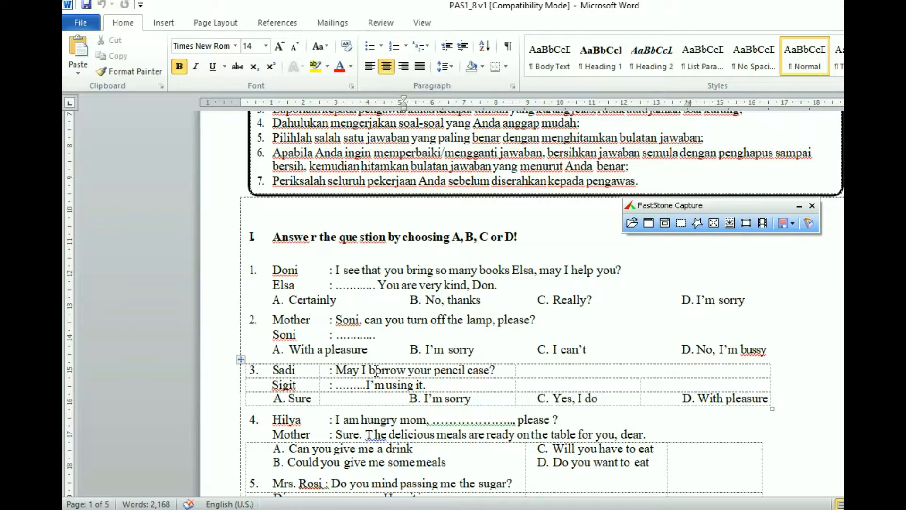
# - Capture question 3 with all its answer options as a rectangular region
pyautogui.scroll(-3, 373, 385)
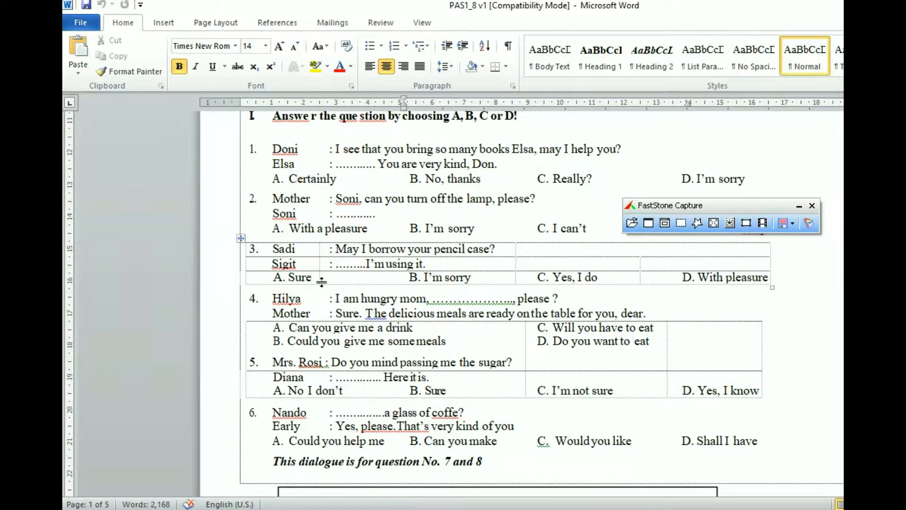
pyautogui.click(678, 223)
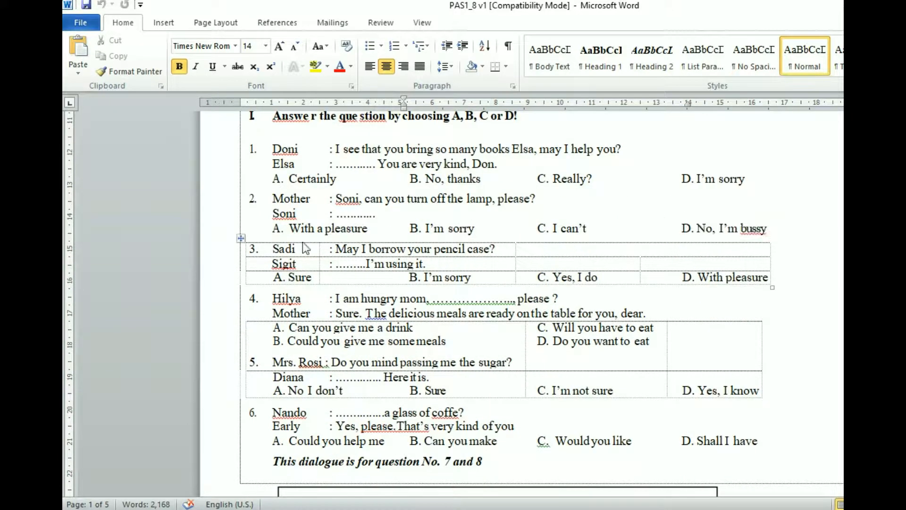
pyautogui.click(267, 238)
pyautogui.moveTo(267, 238); pyautogui.dragTo(778, 290)
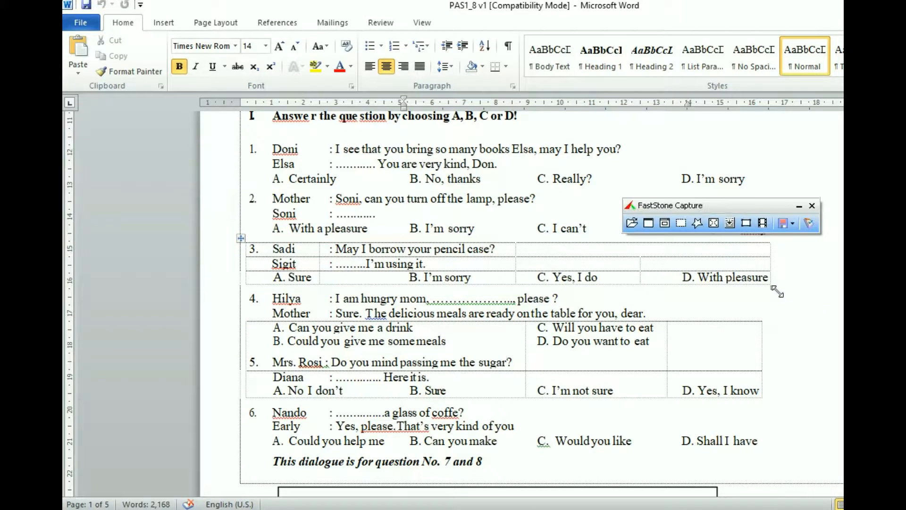
# - Capture question 4's dialogue with only options A and C as a rectangular region of about 556 x 66 pixels
pyautogui.click(681, 224)
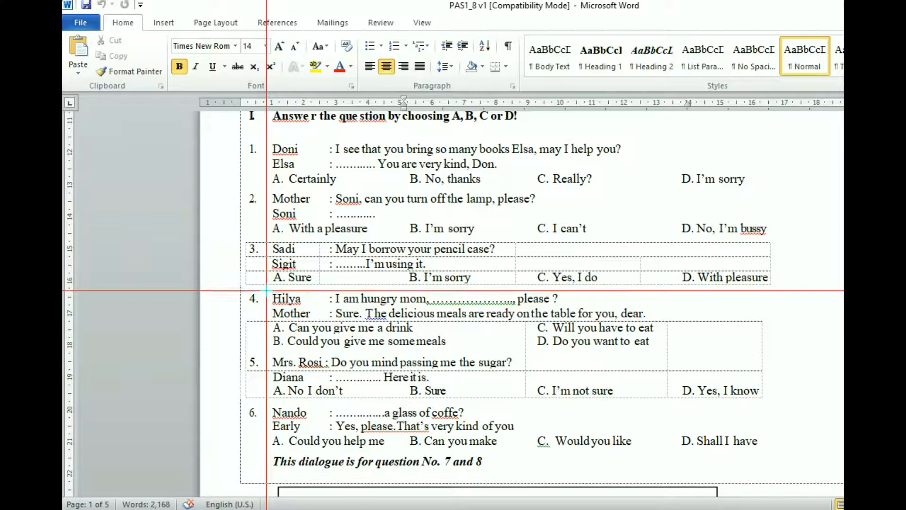
pyautogui.moveTo(266, 289); pyautogui.dragTo(660, 335)
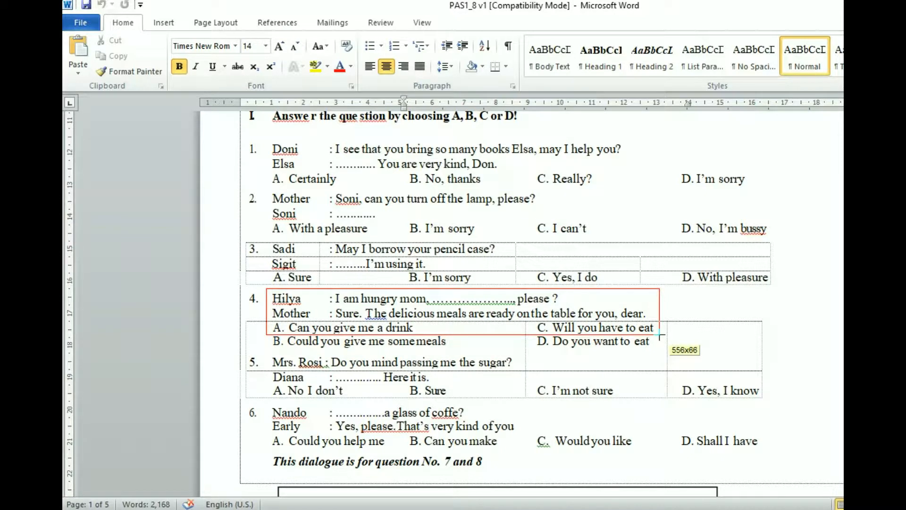
pyautogui.moveTo(660, 335); pyautogui.dragTo(660, 335)
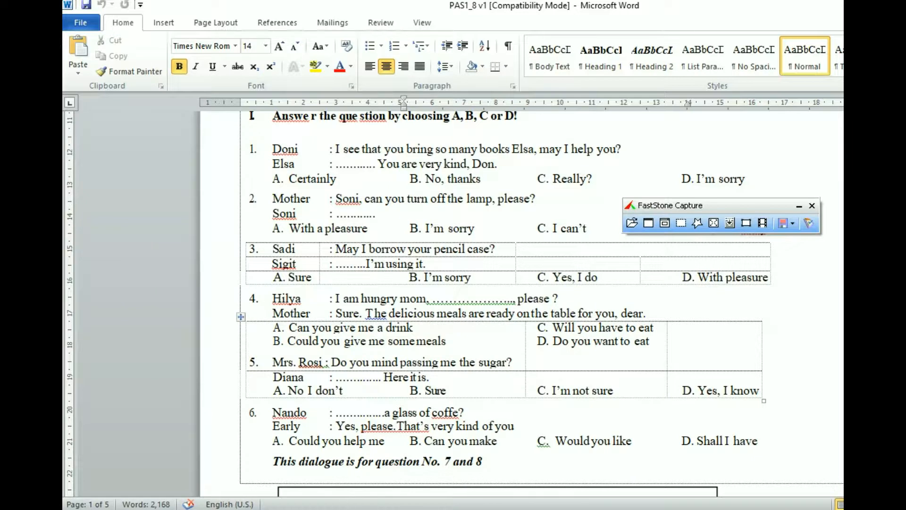
# - View the saved PASBING4 image from the SOAL BAHASA INGGRIS folder and close it again
pyautogui.click(246, 509)
pyautogui.doubleClick(229, 145)
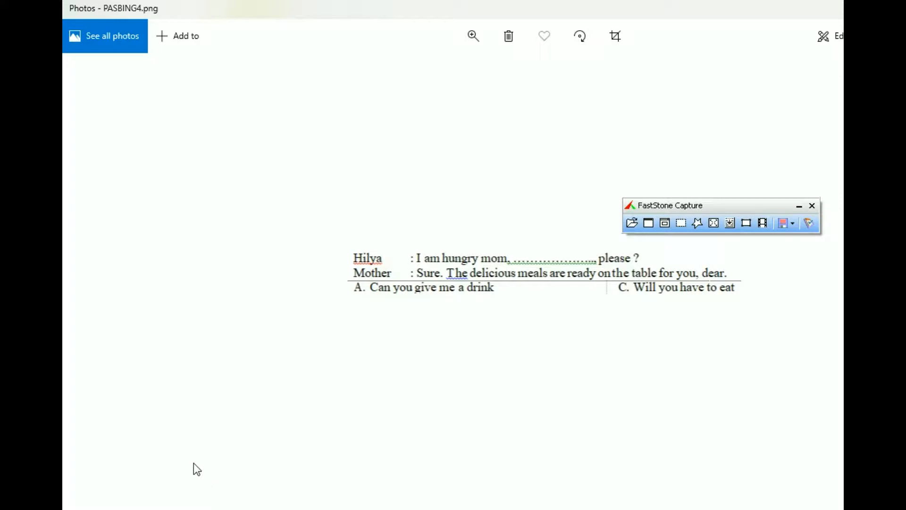
pyautogui.click(904, 8)
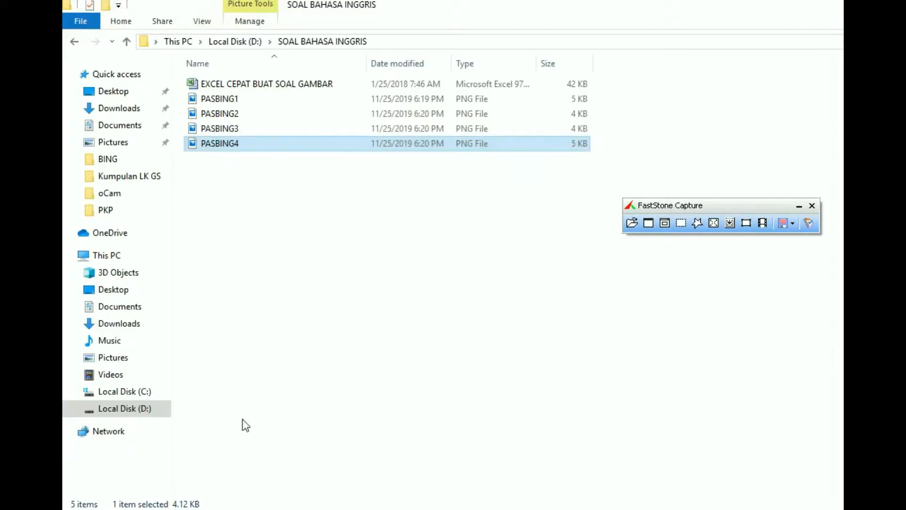
# - Delete the incomplete PASBING4 image from the SOAL BAHASA INGGRIS folder
pyautogui.click(220, 179)
pyautogui.click(212, 145)
pyautogui.rightClick(217, 142)
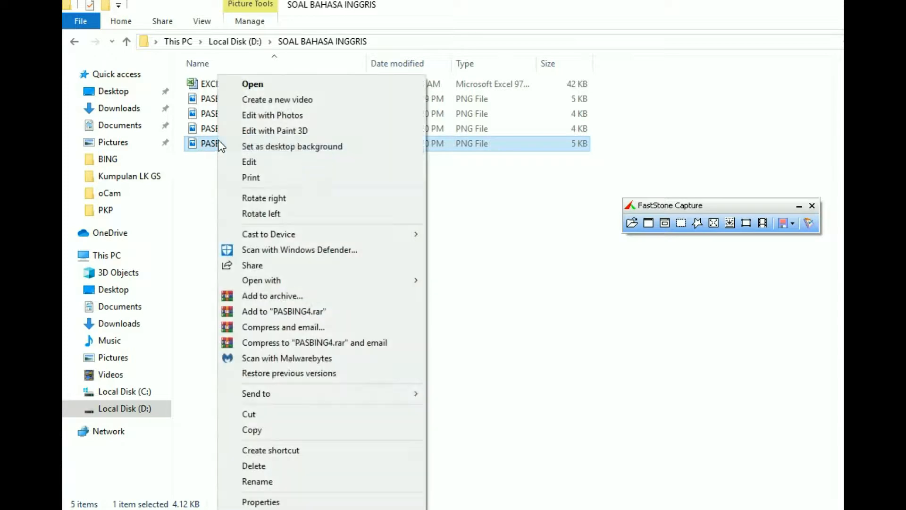
pyautogui.click(295, 467)
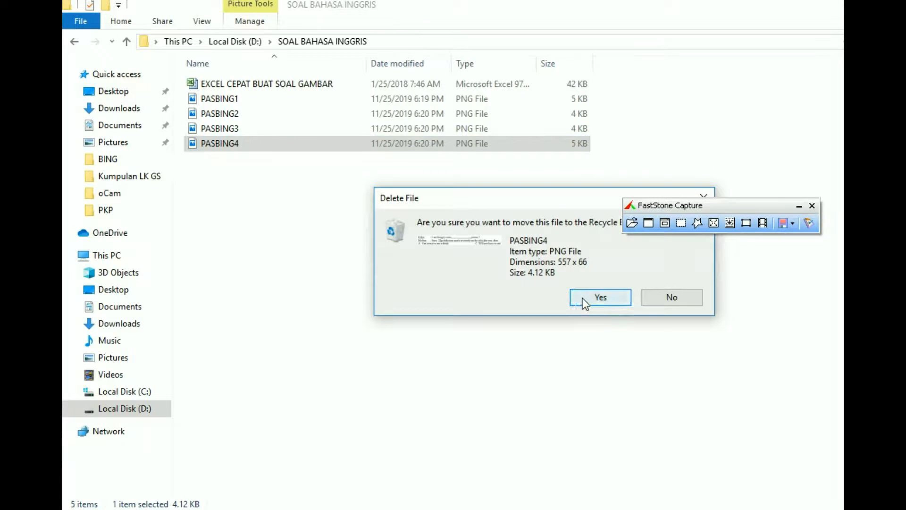
pyautogui.click(583, 298)
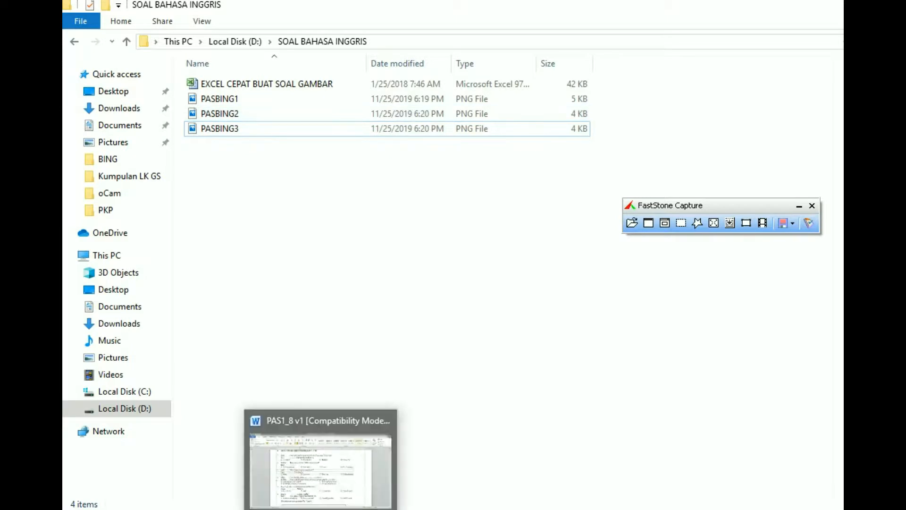
# - Back in Word, lower the starting number for FastStone Capture's file names by one, to 4, and apply the settings
pyautogui.click(321, 509)
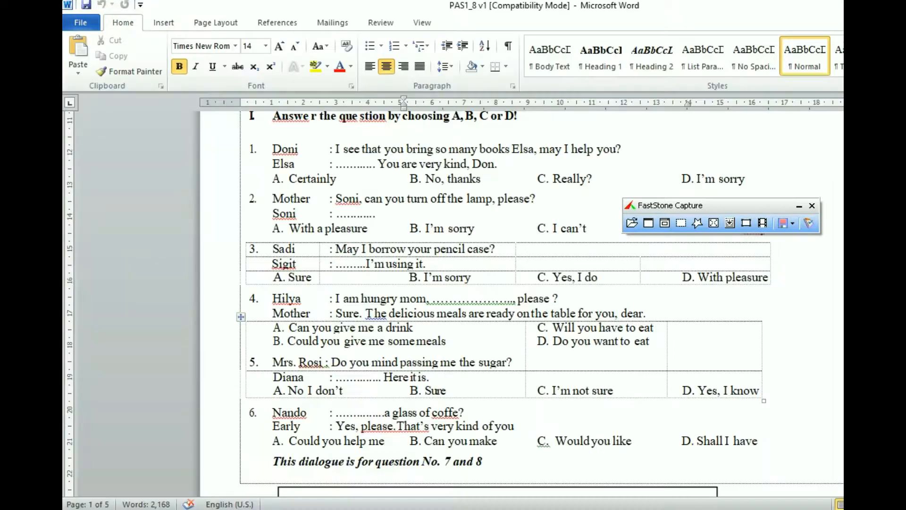
pyautogui.click(811, 227)
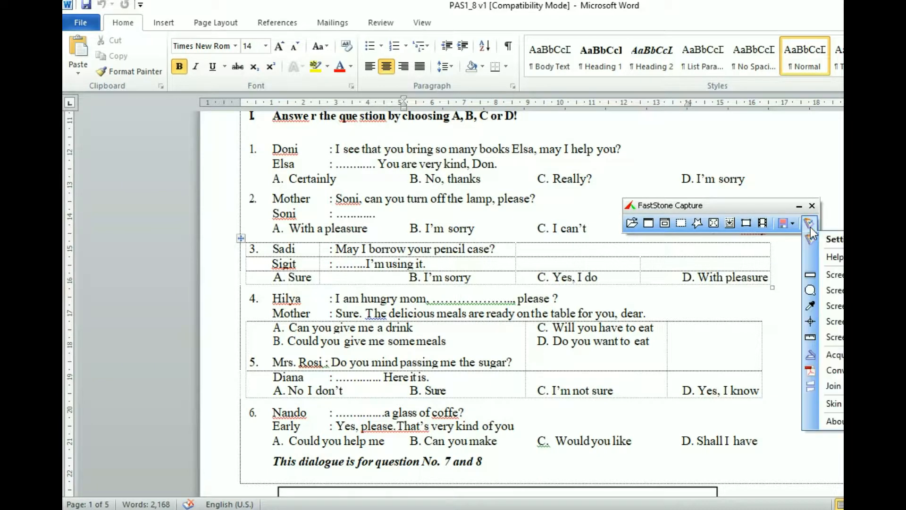
pyautogui.moveTo(754, 199); pyautogui.dragTo(604, 28)
pyautogui.click(658, 51)
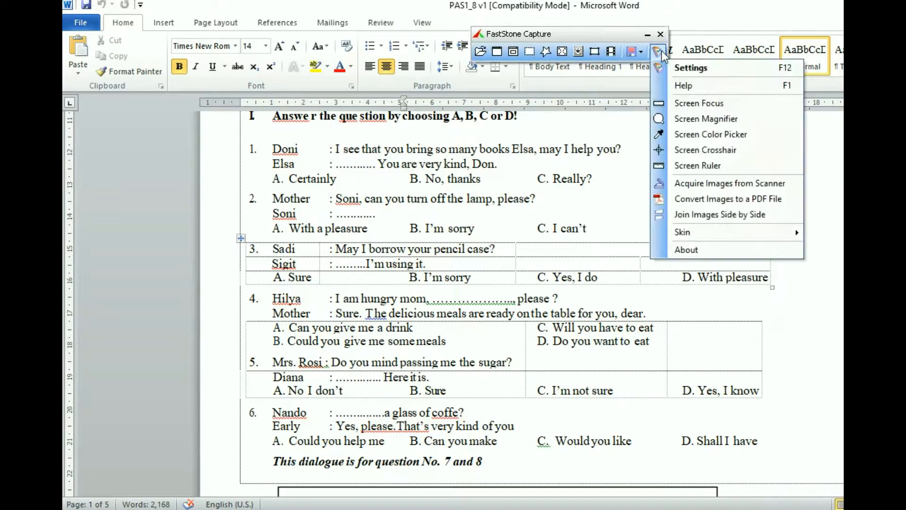
pyautogui.click(697, 68)
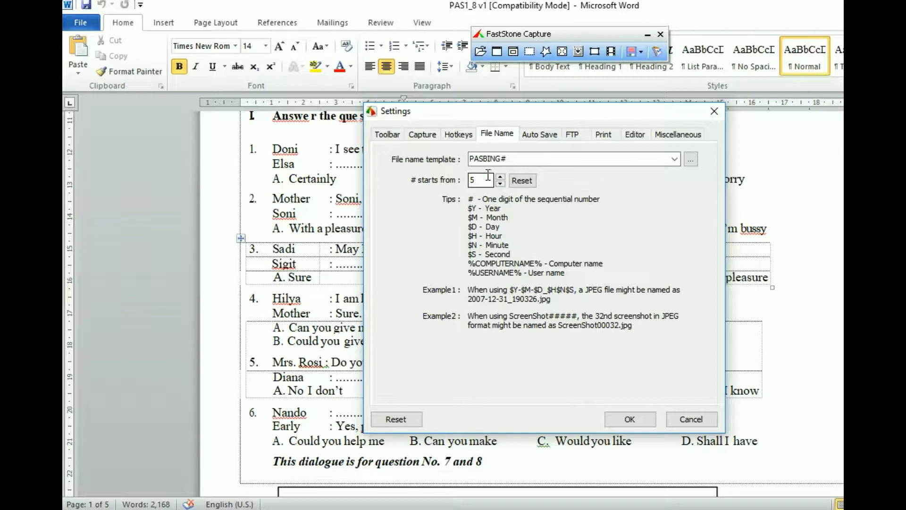
pyautogui.moveTo(485, 182); pyautogui.dragTo(472, 179)
pyautogui.click(500, 184)
pyautogui.click(650, 420)
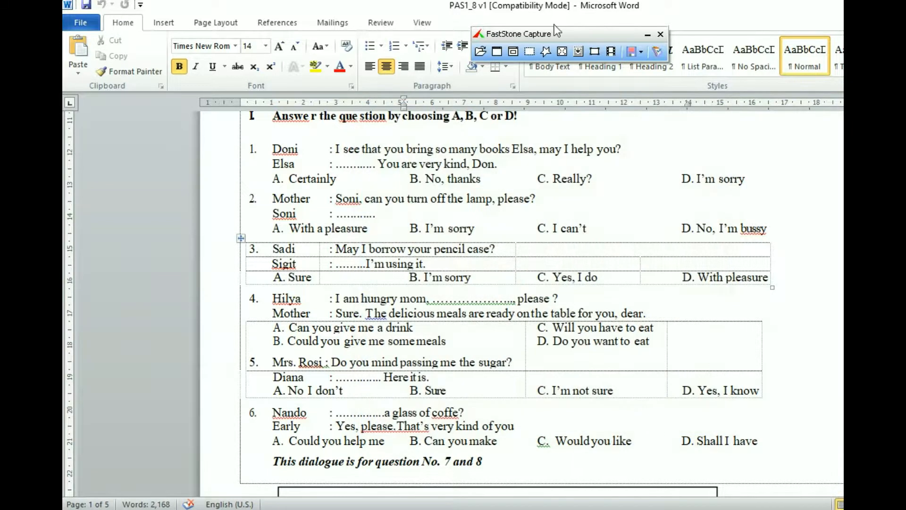
# - Capture questions 4, 5 and 6 as three separate rectangular regions, each including all its answer options
pyautogui.click(530, 51)
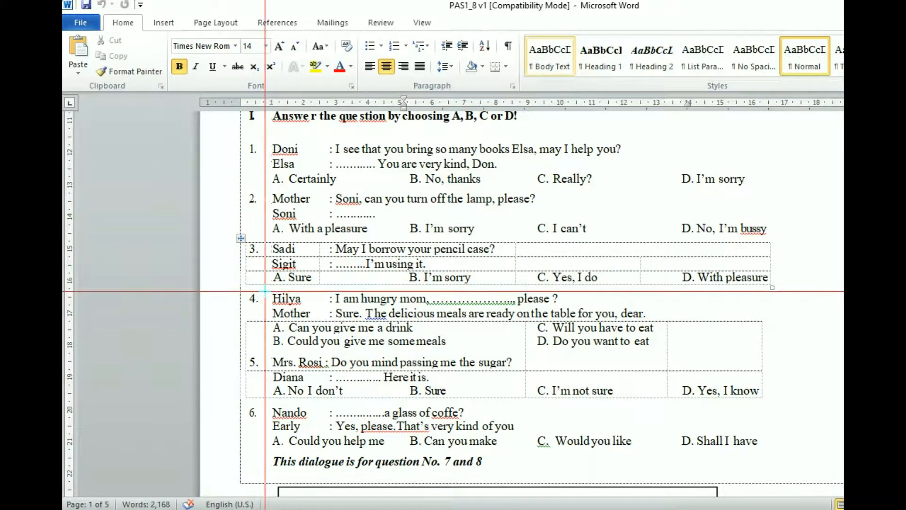
pyautogui.moveTo(267, 289); pyautogui.dragTo(666, 352)
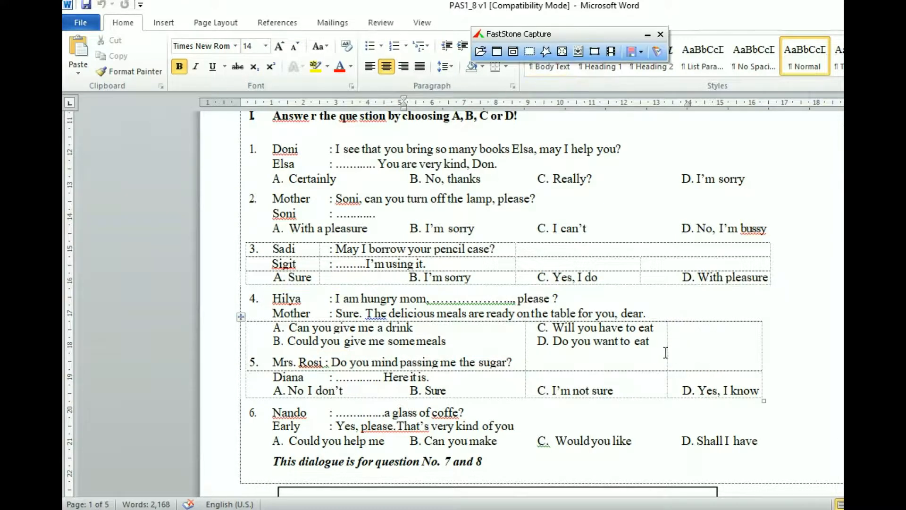
pyautogui.click(530, 51)
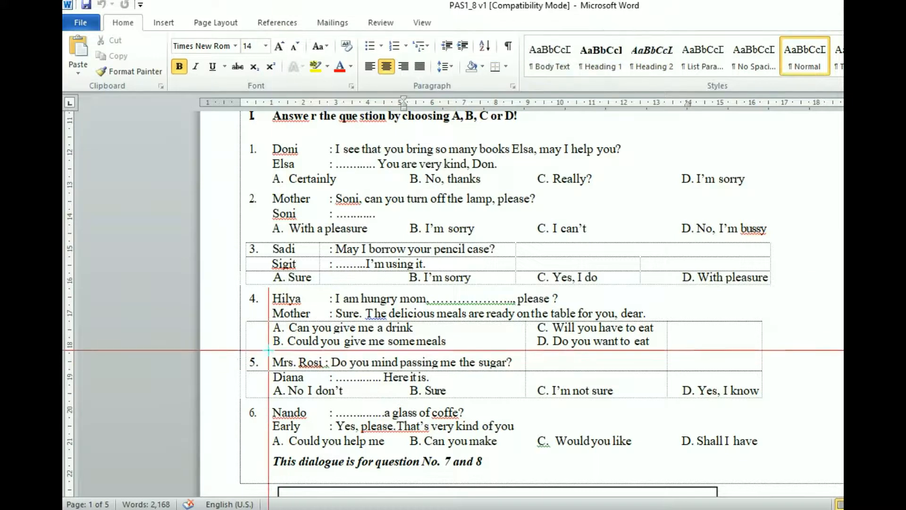
pyautogui.moveTo(266, 354); pyautogui.dragTo(767, 404)
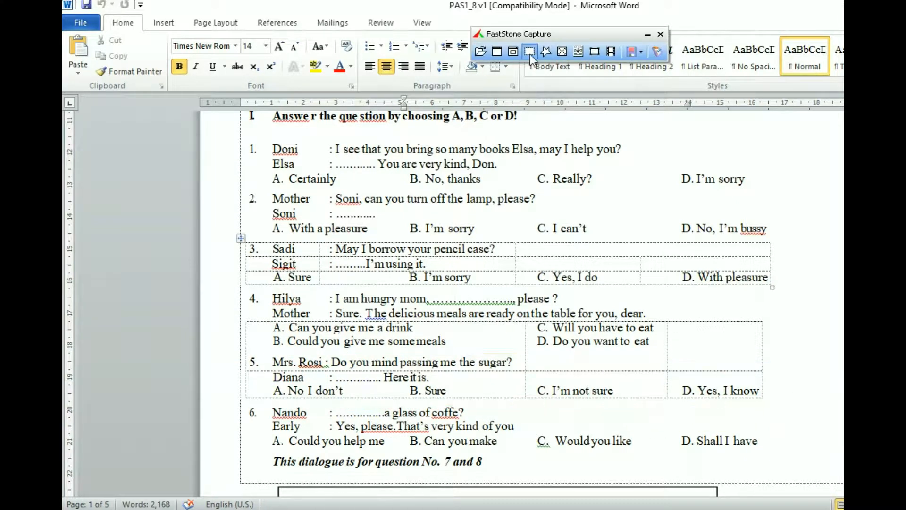
pyautogui.click(529, 52)
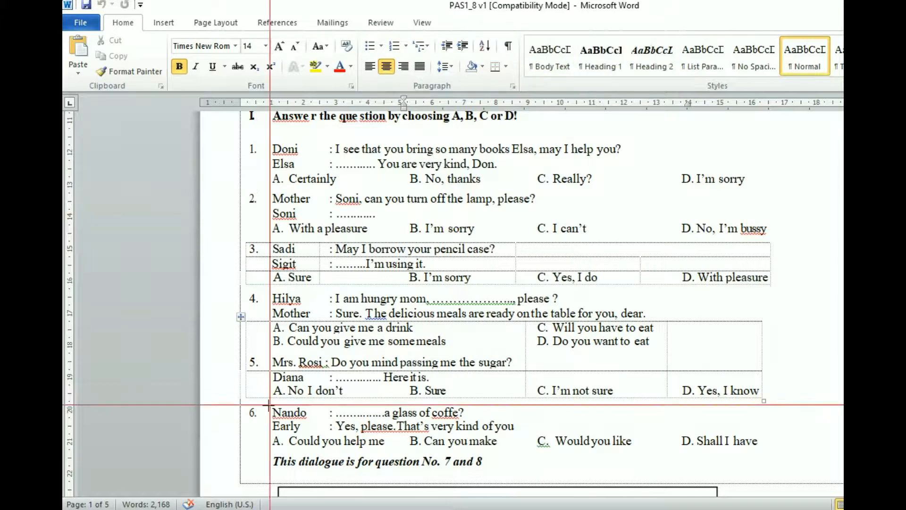
pyautogui.moveTo(268, 400); pyautogui.dragTo(763, 455)
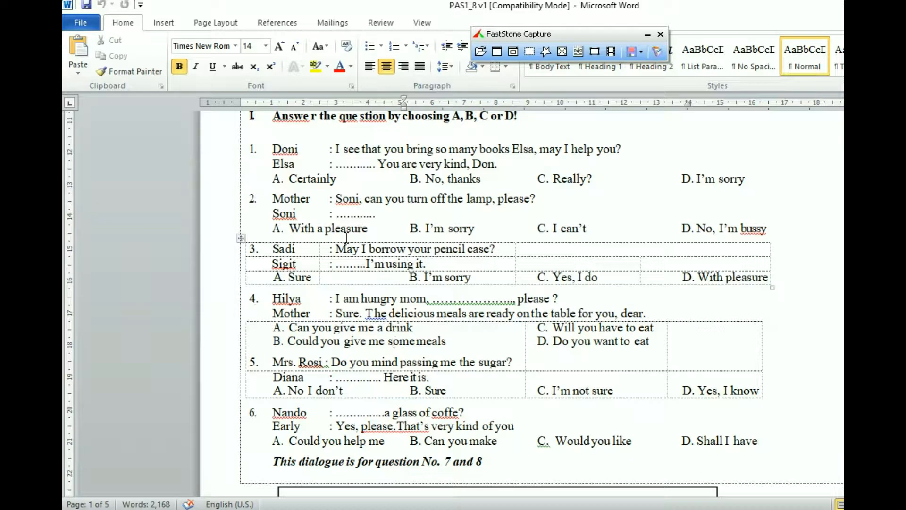
pyautogui.moveTo(329, 214); pyautogui.dragTo(557, 277)
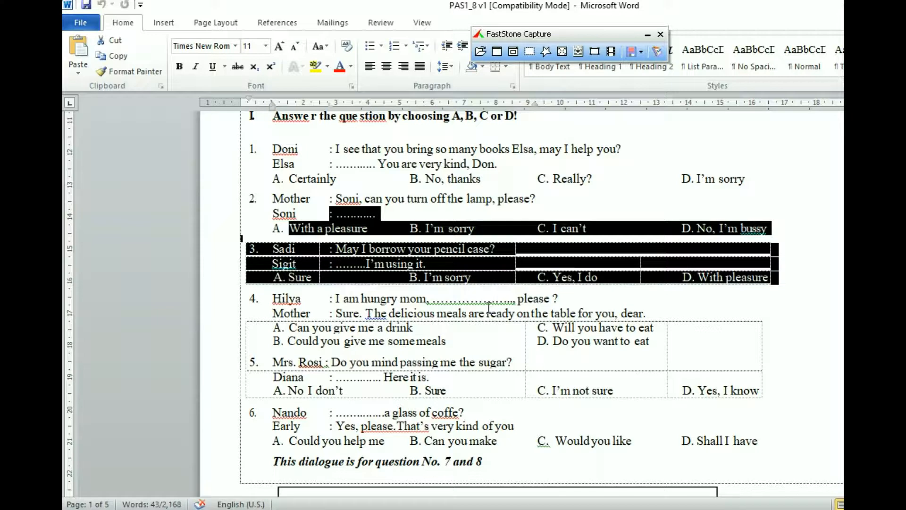
pyautogui.moveTo(273, 149); pyautogui.dragTo(570, 215)
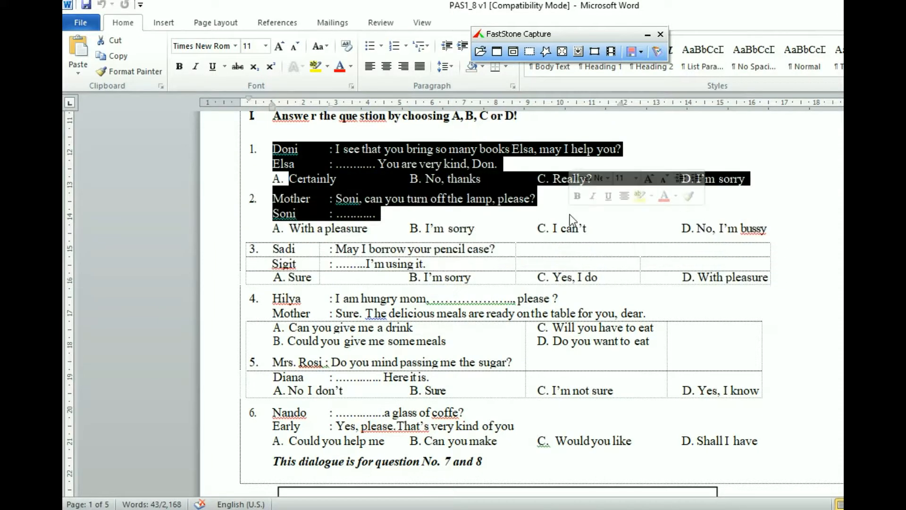
pyautogui.click(583, 228)
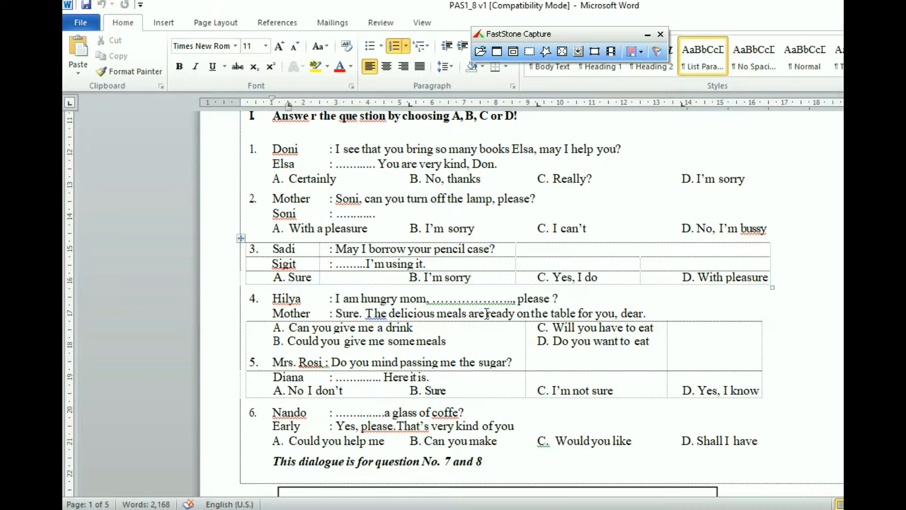
# - Try to capture question 9, split across the page break, as one rectangular region including its answer options
pyautogui.scroll(-3, 449, 265)
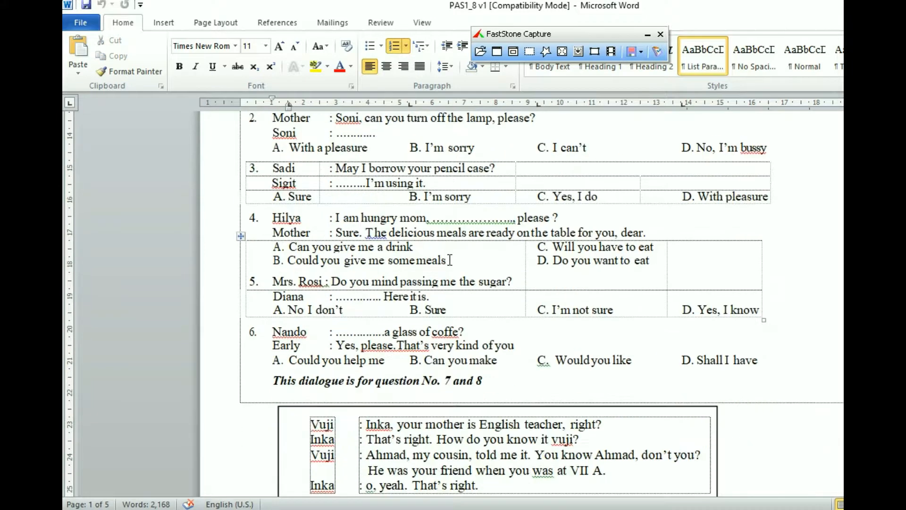
pyautogui.scroll(-1, 447, 251)
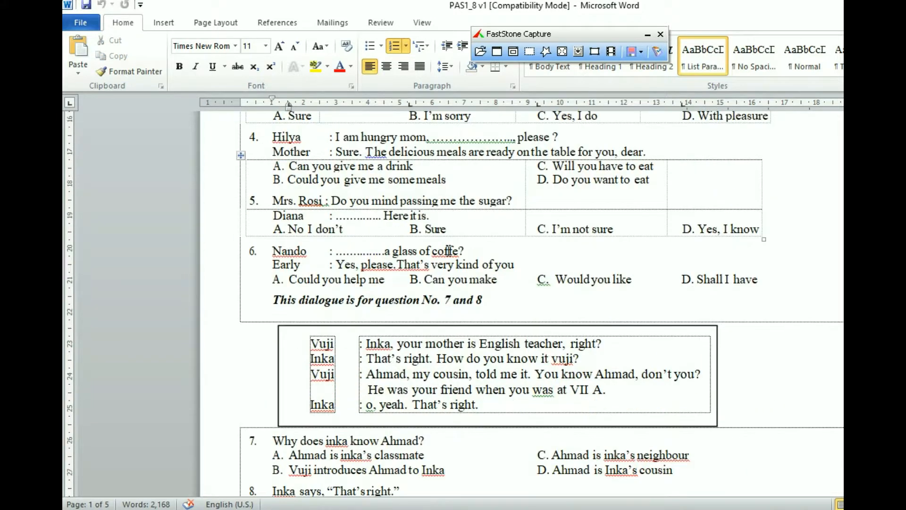
pyautogui.scroll(-5, 448, 248)
pyautogui.scroll(-3, 446, 247)
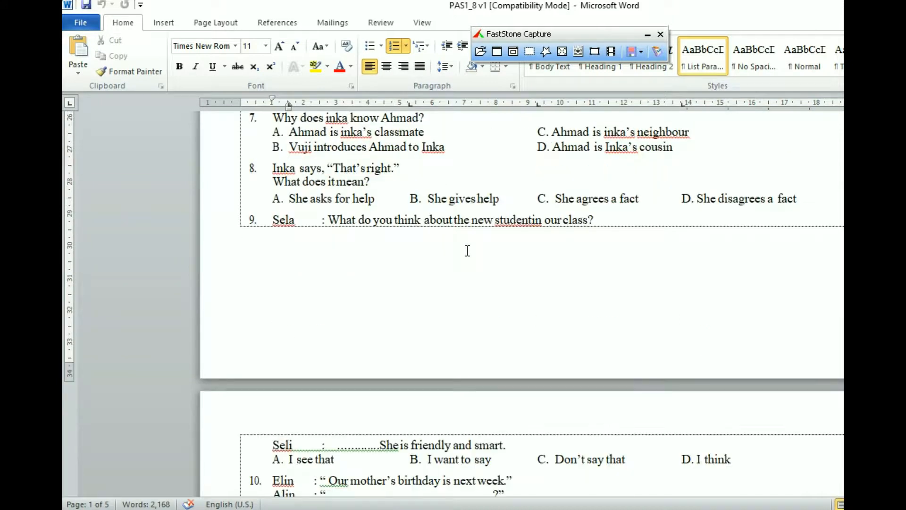
pyautogui.moveTo(276, 215); pyautogui.dragTo(607, 234)
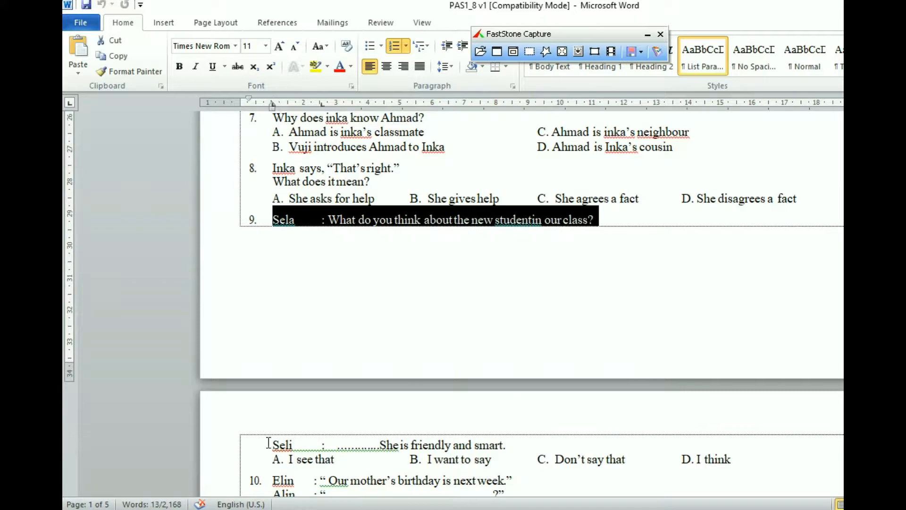
pyautogui.moveTo(266, 448); pyautogui.dragTo(766, 458)
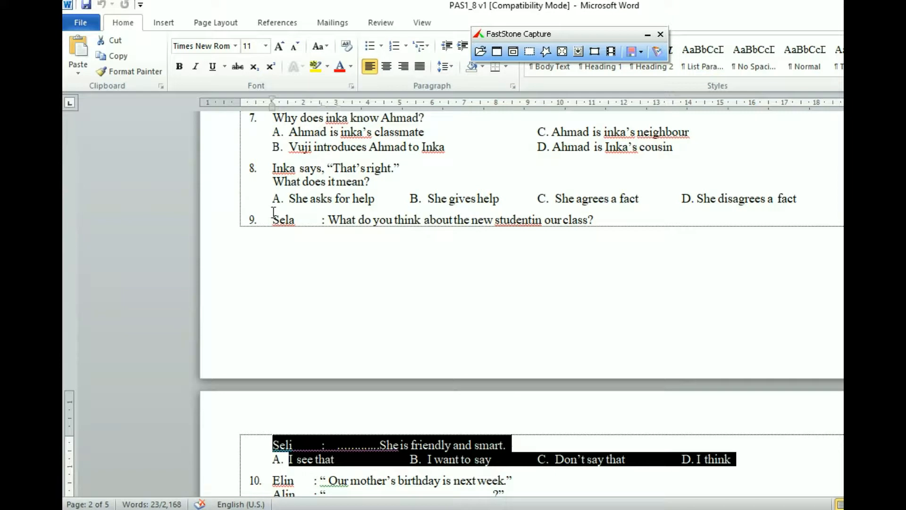
pyautogui.click(530, 51)
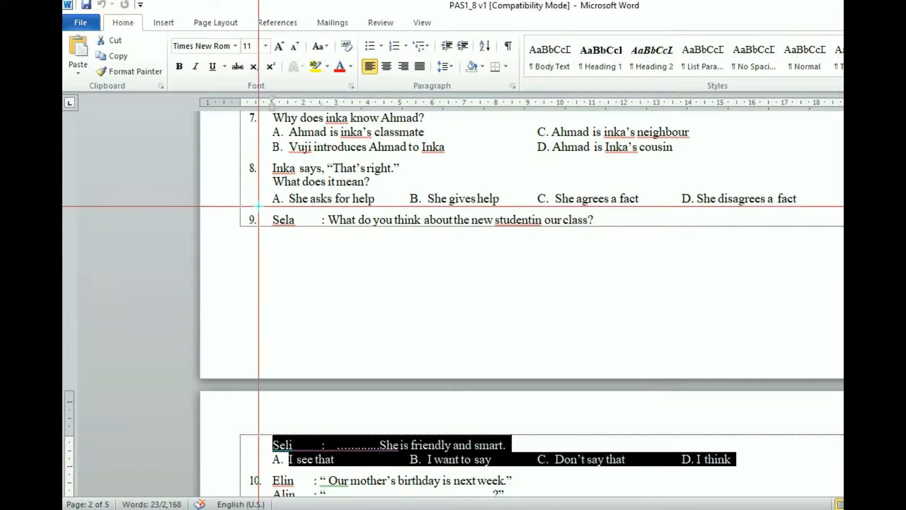
pyautogui.moveTo(261, 210); pyautogui.dragTo(750, 470)
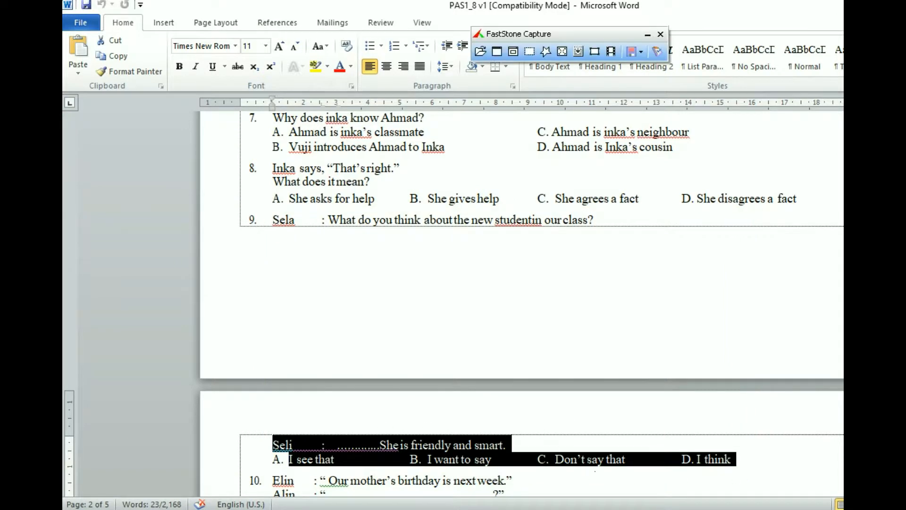
# - View the saved PASBING7 image in the SOAL BAHASA INGGRIS folder and delete it
pyautogui.hotkey('alt', 'Tab')
pyautogui.click(235, 189)
pyautogui.doubleClick(233, 189)
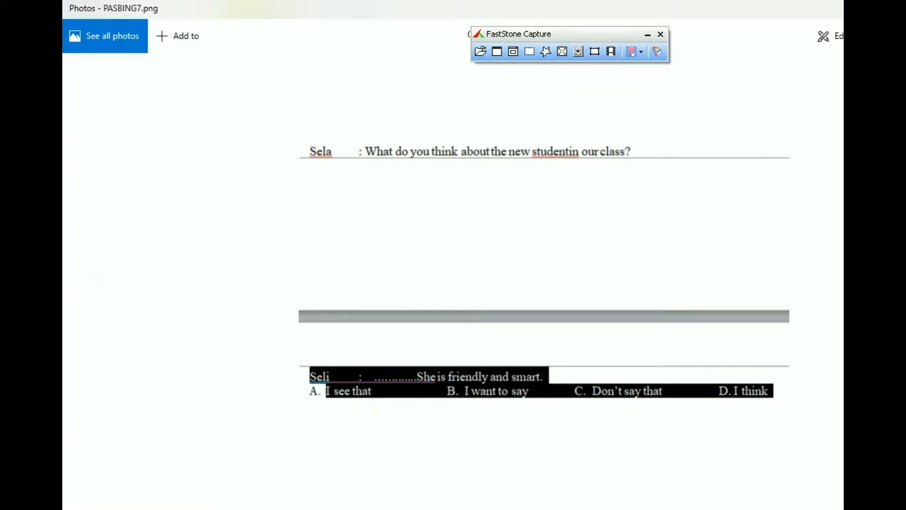
pyautogui.hotkey('alt', 'F4')
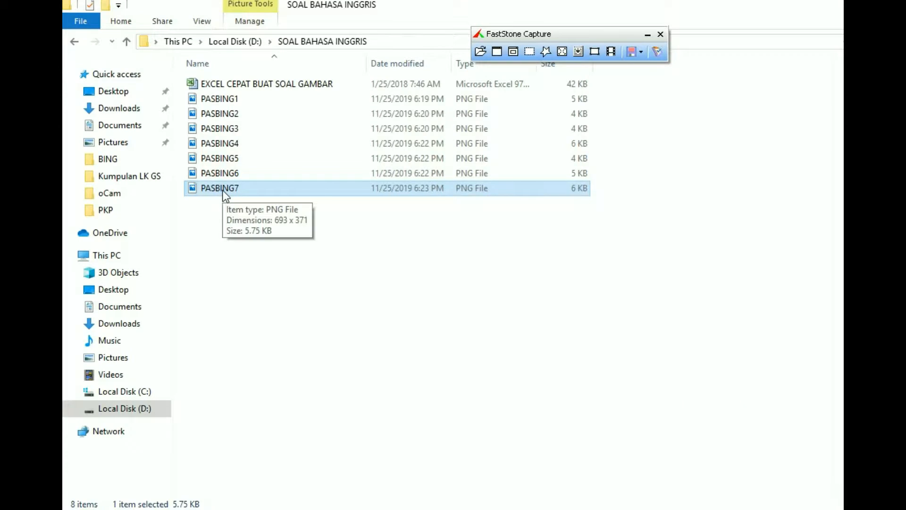
pyautogui.press('Delete')
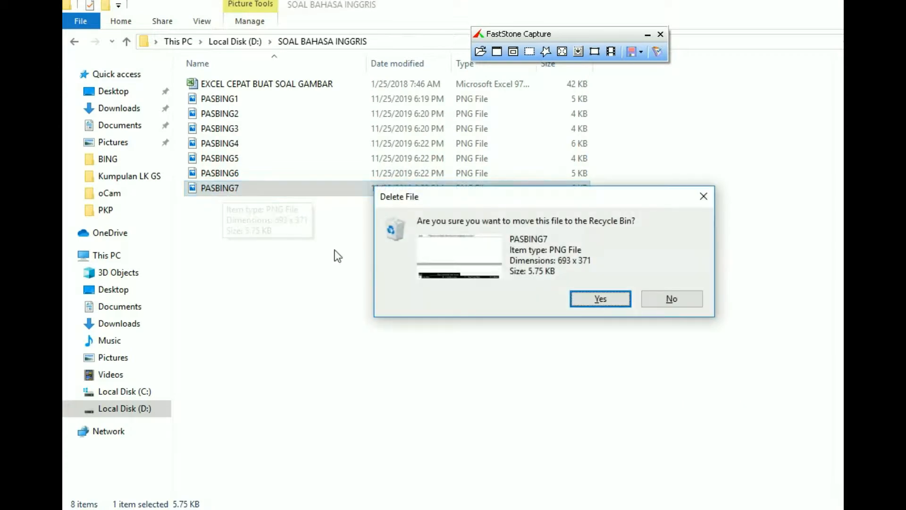
pyautogui.click(599, 300)
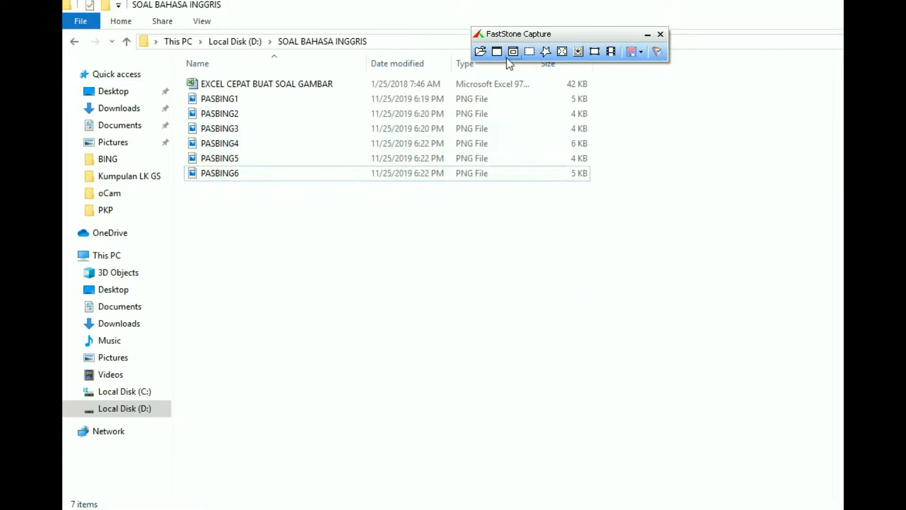
# - Lower the starting number for FastStone Capture's file names by one, to 7, and apply the settings
pyautogui.click(651, 52)
pyautogui.click(657, 52)
pyautogui.click(670, 63)
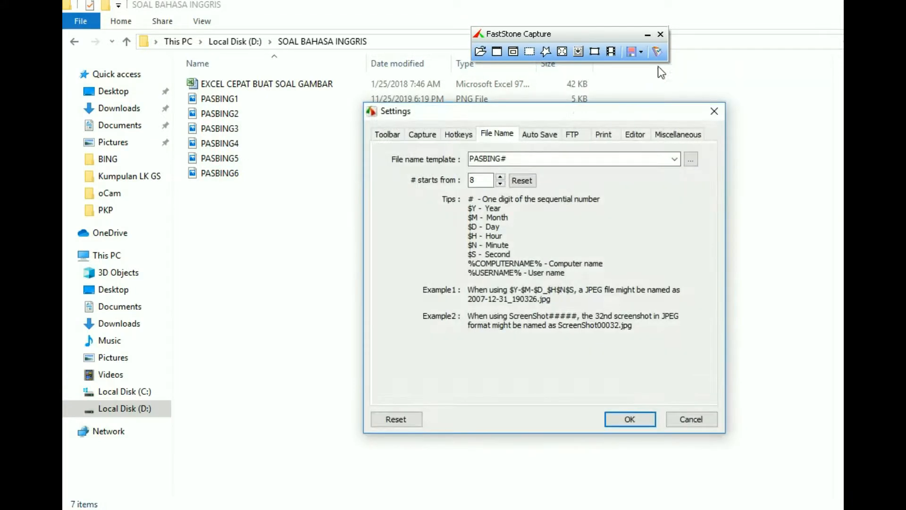
pyautogui.click(500, 184)
pyautogui.click(629, 419)
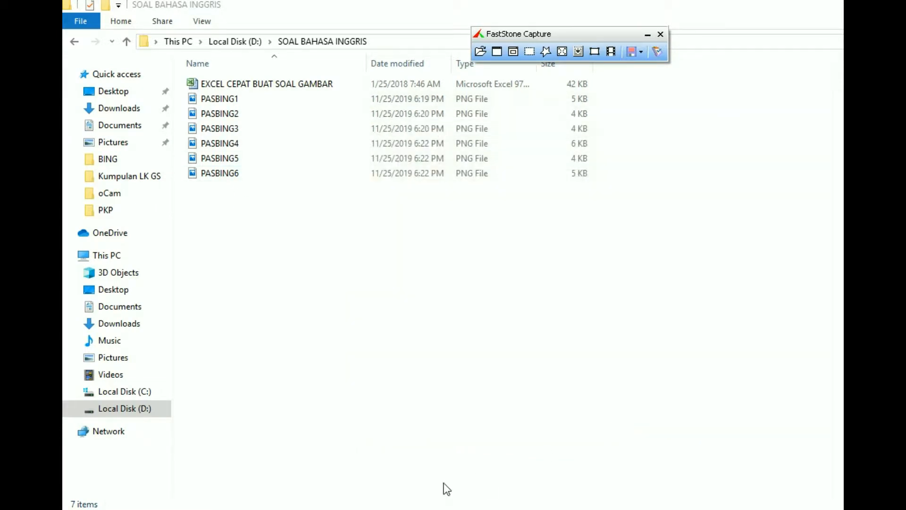
# - Back in Word, insert unnumbered blank lines after question 8's answer options to push question 9 onto the next page
pyautogui.click(333, 509)
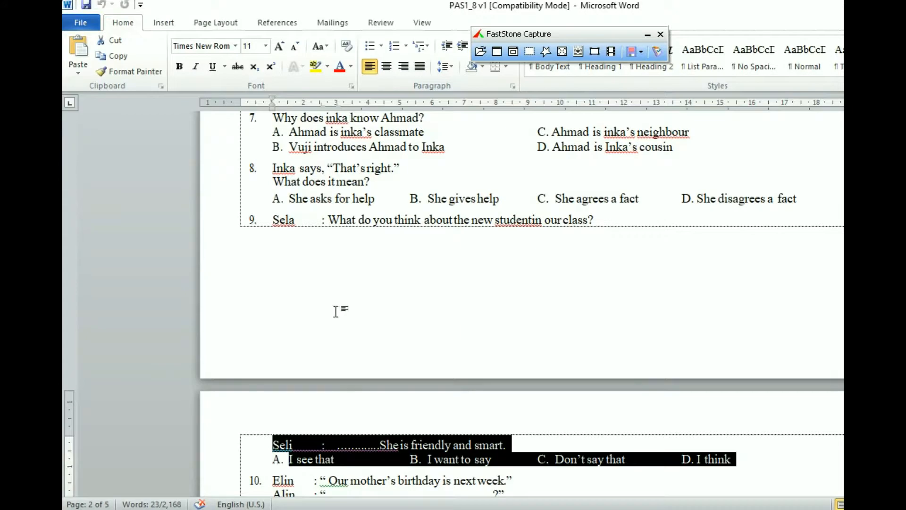
pyautogui.click(793, 199)
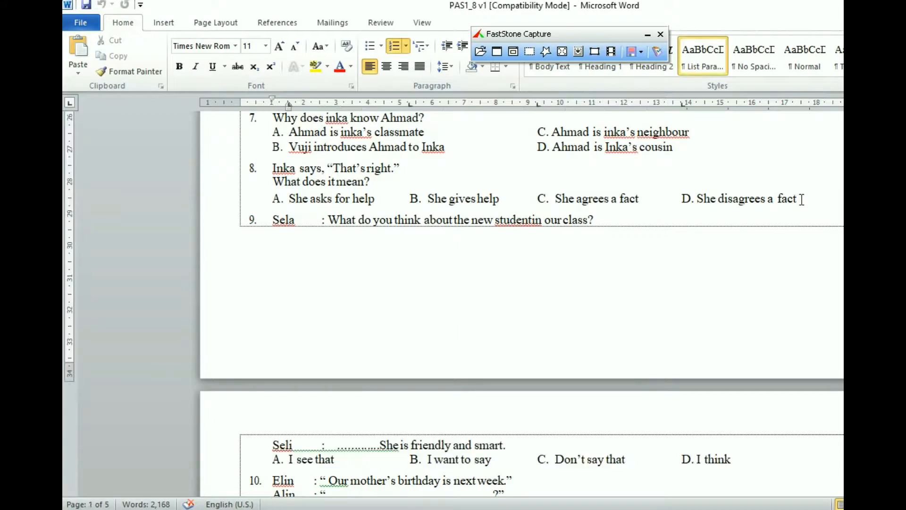
pyautogui.press('Return')
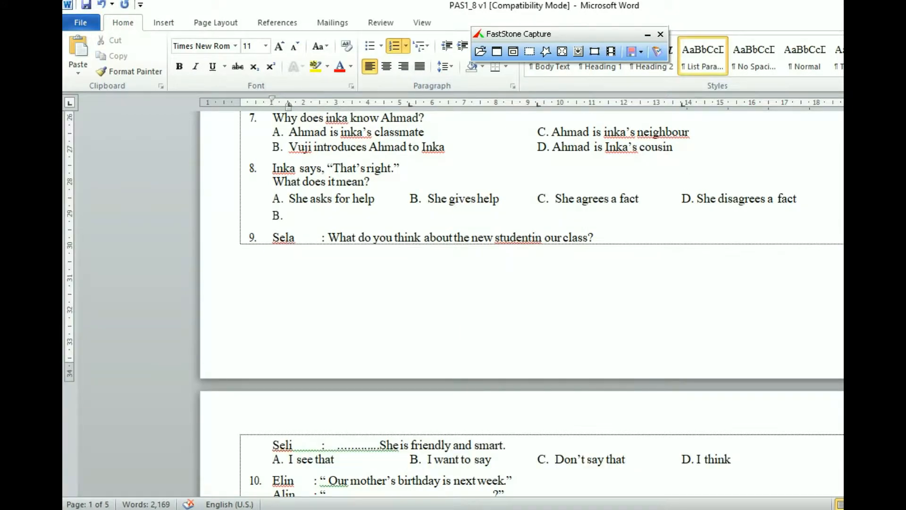
pyautogui.press('BackSpace')
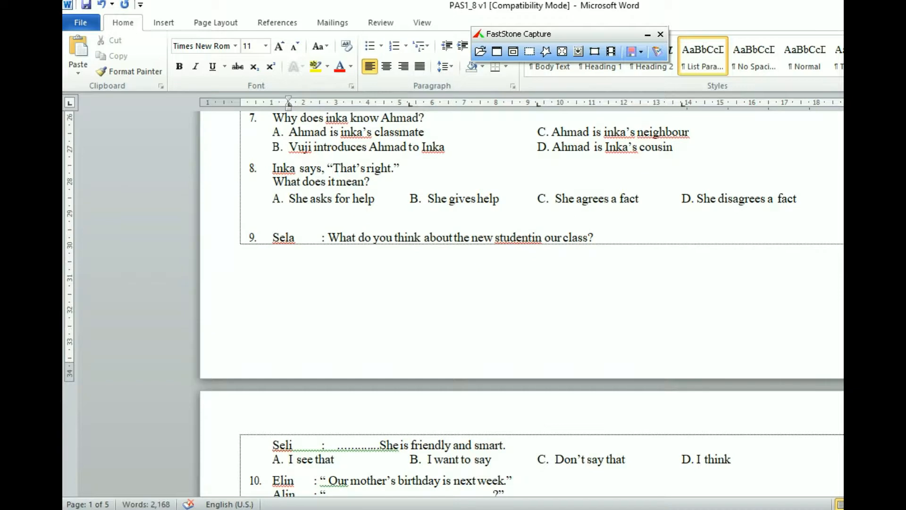
pyautogui.press('Return')
pyautogui.press('Return')
pyautogui.press('Return')
pyautogui.press('Return')
pyautogui.press('Return')
pyautogui.press('Return')
pyautogui.press('Return')
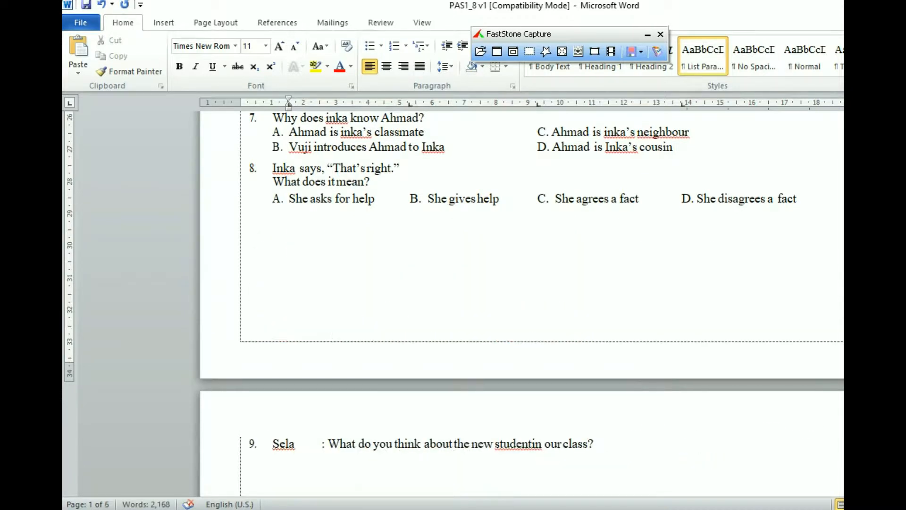
# - Examine how the two parts of question 9 are separated across the pages and look through the available page and section breaks
pyautogui.scroll(-7, 796, 200)
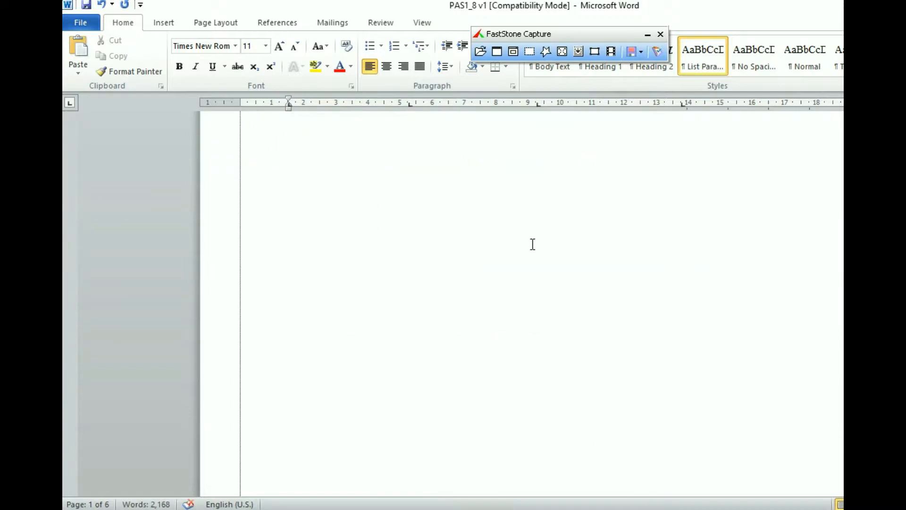
pyautogui.scroll(-8, 530, 242)
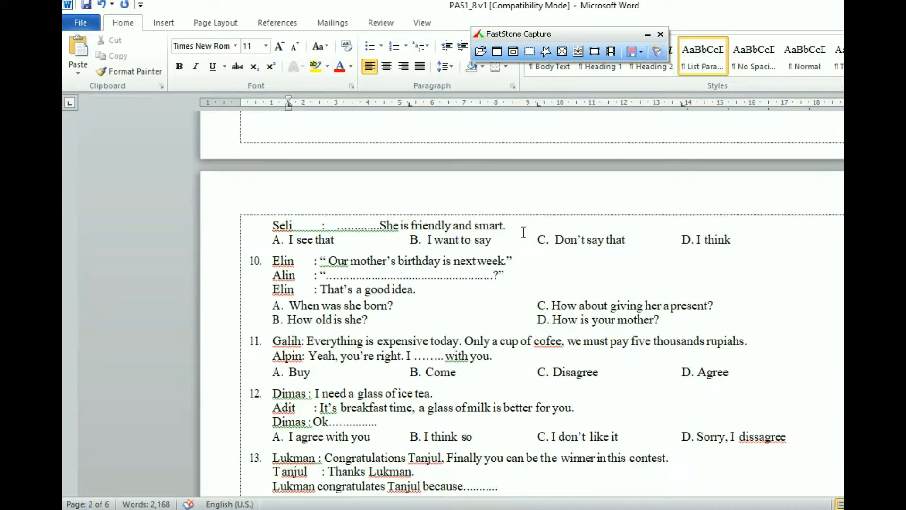
pyautogui.scroll(6, 524, 232)
pyautogui.scroll(-10, 522, 230)
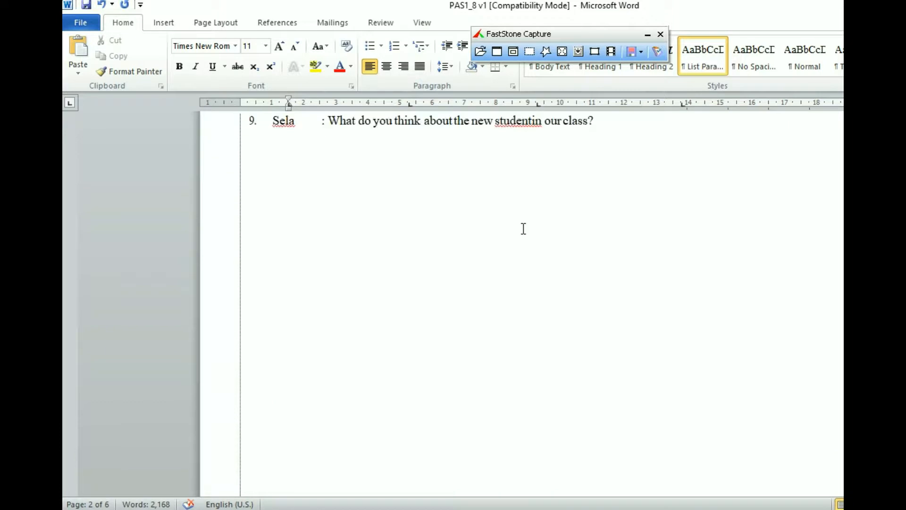
pyautogui.scroll(5, 518, 236)
pyautogui.scroll(-2, 509, 232)
pyautogui.scroll(-2, 508, 232)
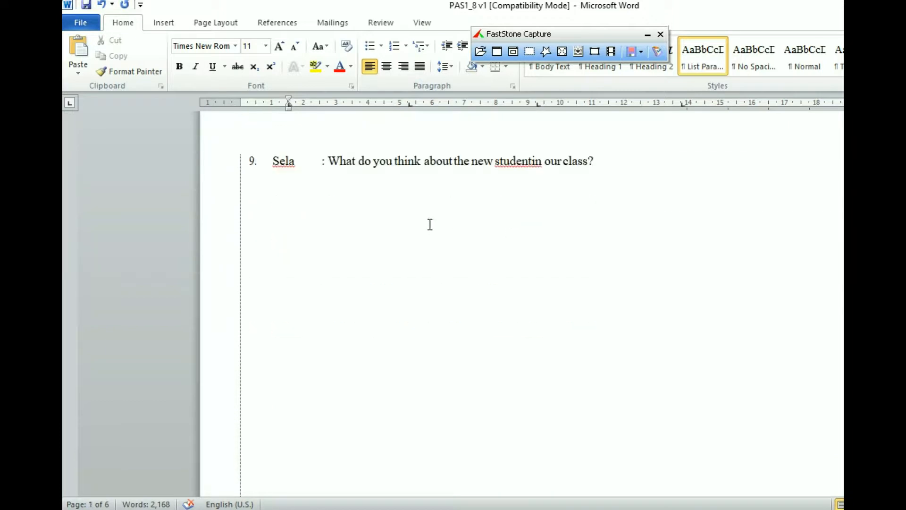
pyautogui.click(381, 161)
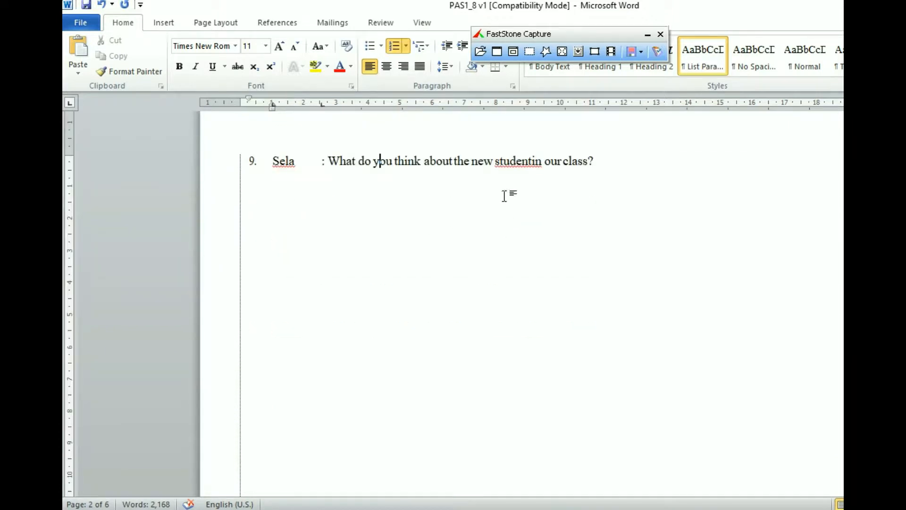
pyautogui.click(227, 29)
pyautogui.click(317, 41)
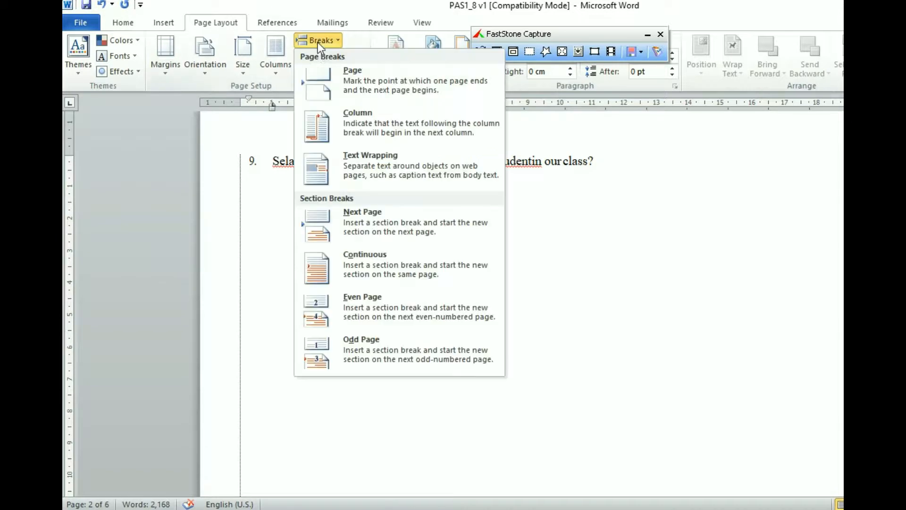
# - View the document in Full Screen Reading, exit it and examine the page holding question 9's first line
pyautogui.click(422, 24)
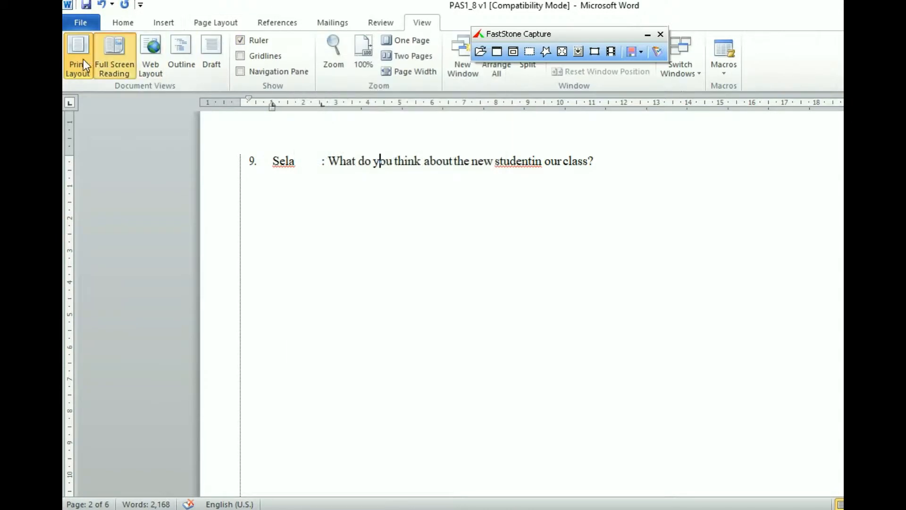
pyautogui.click(115, 55)
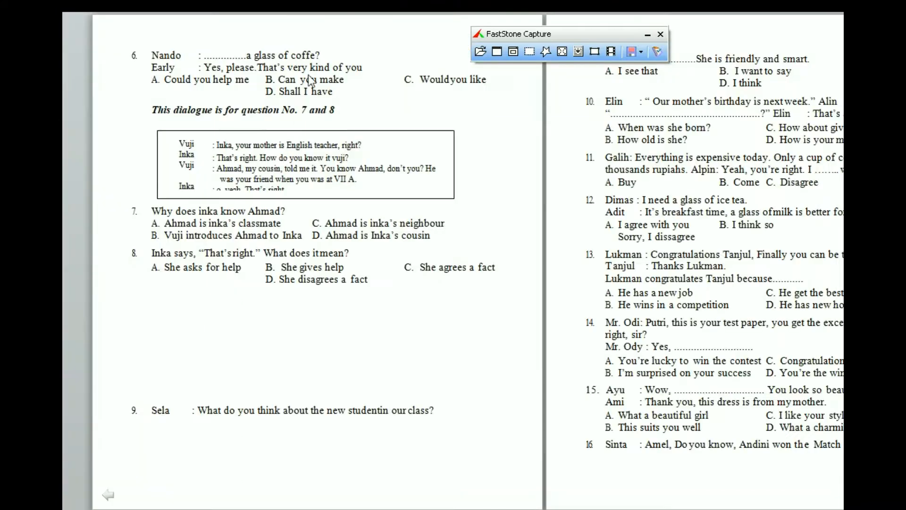
pyautogui.press('Escape')
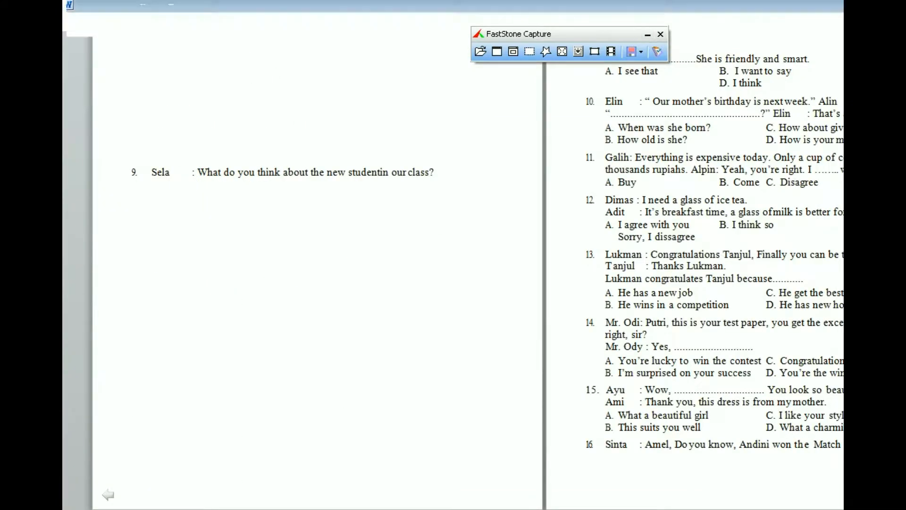
pyautogui.scroll(-6, 426, 248)
pyautogui.scroll(3, 422, 231)
pyautogui.scroll(2, 420, 228)
pyautogui.scroll(-3, 419, 224)
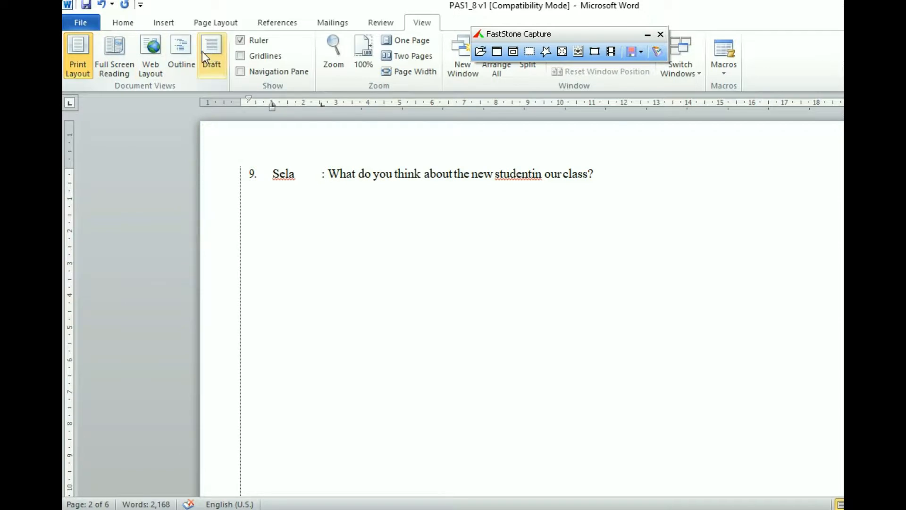
# - Show the document in Outline view to examine what separates the two lines of question 9
pyautogui.click(181, 54)
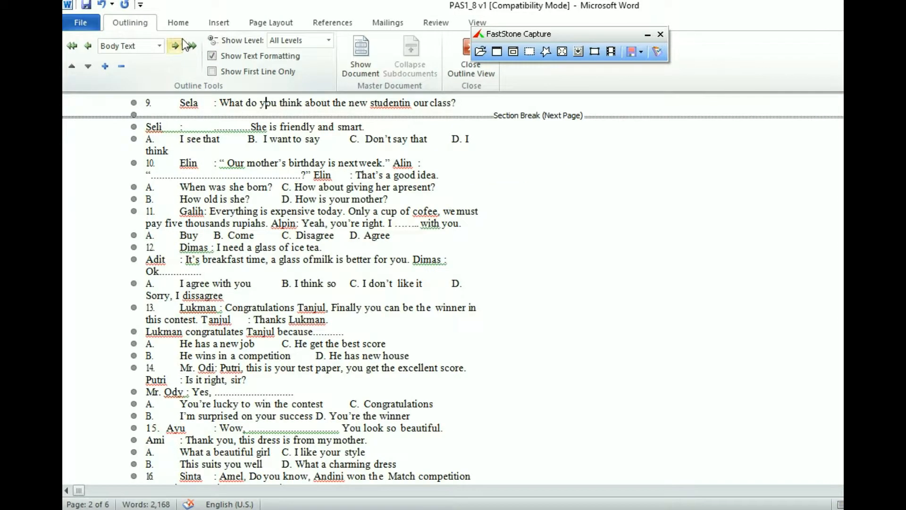
pyautogui.click(81, 24)
pyautogui.click(257, 24)
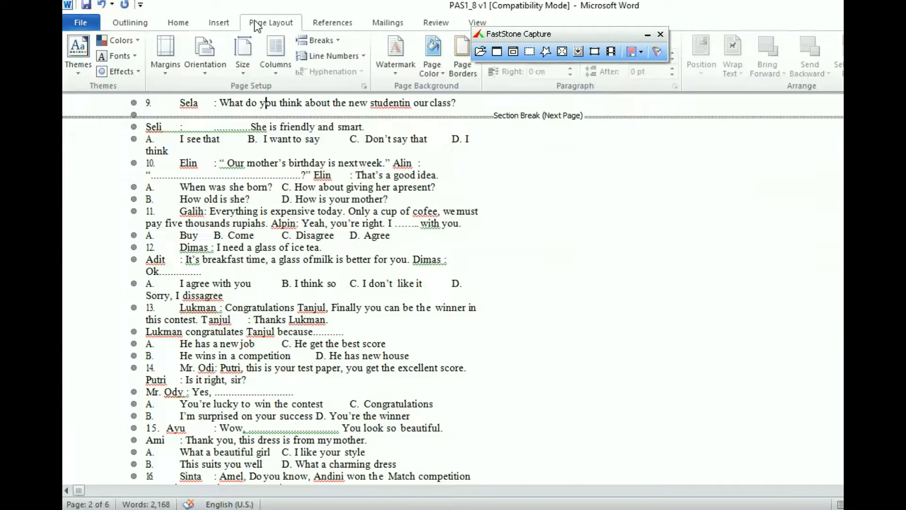
pyautogui.click(476, 24)
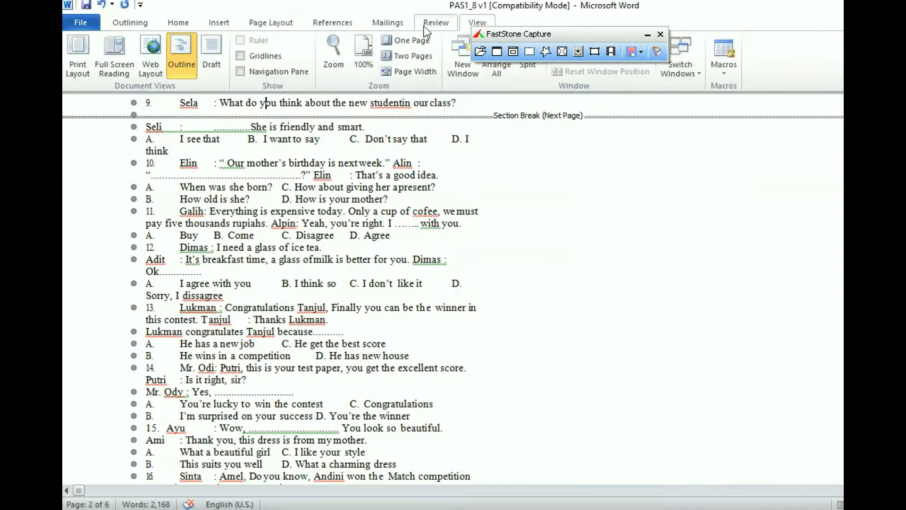
# - In Draft view, delete the Next Page section break between the two dialogue lines of question 9
pyautogui.click(215, 51)
pyautogui.scroll(-3, 342, 159)
pyautogui.scroll(3, 342, 159)
pyautogui.click(306, 153)
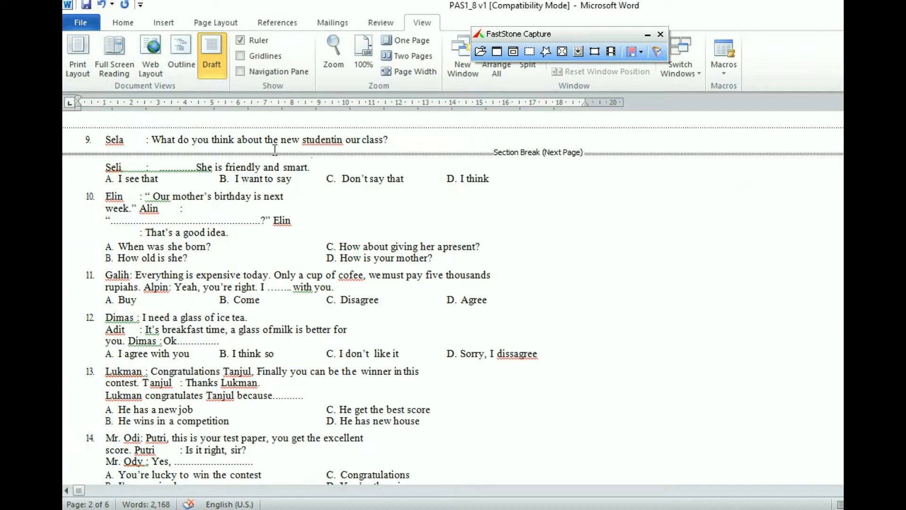
pyautogui.doubleClick(274, 150)
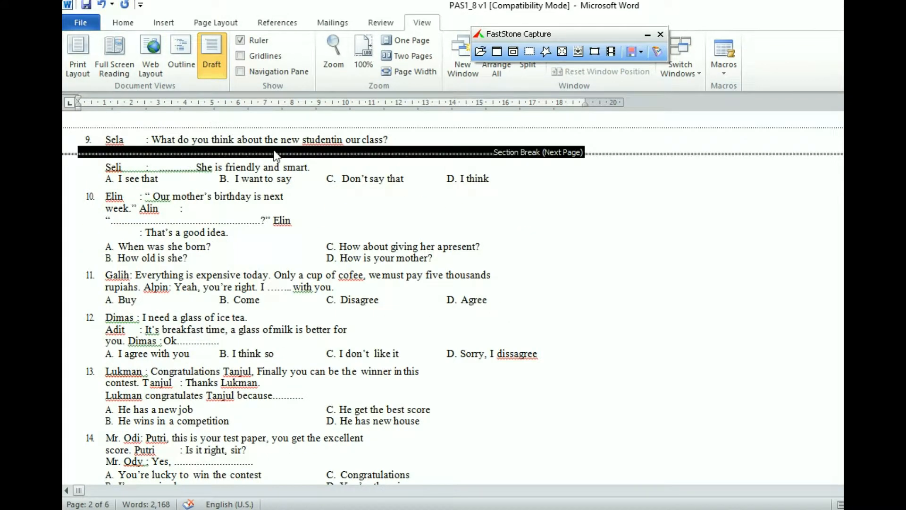
pyautogui.press('Delete')
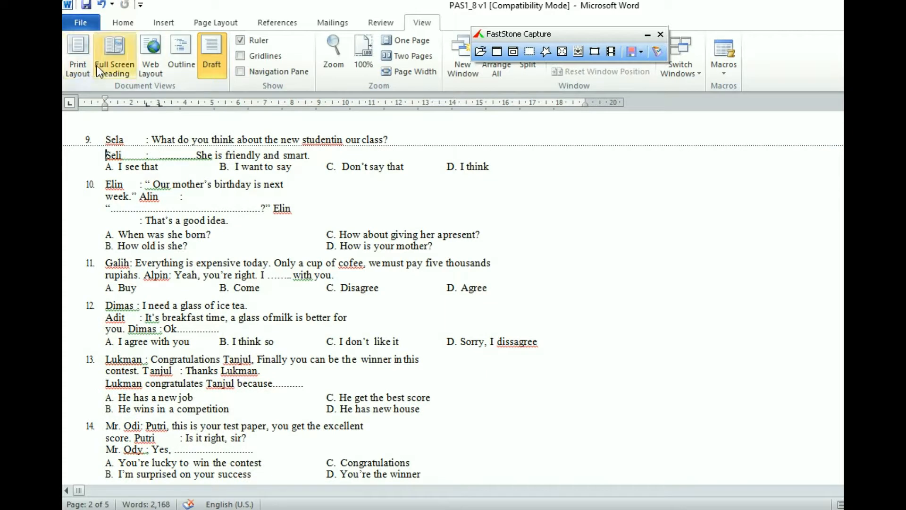
# - Return the document to Print Layout view and go back to the blank lines between questions 8 and 9
pyautogui.click(85, 73)
pyautogui.scroll(6, 331, 207)
pyautogui.scroll(1, 331, 208)
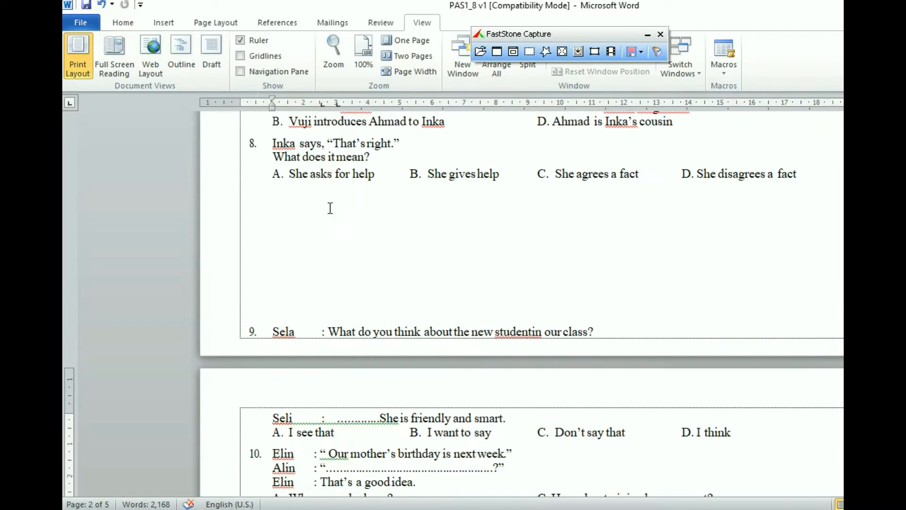
# - Insert a blank line above question 9 to push it wholly onto the next page, and capture its dialogue and answers as a rectangular image
pyautogui.click(270, 304)
pyautogui.press('Return')
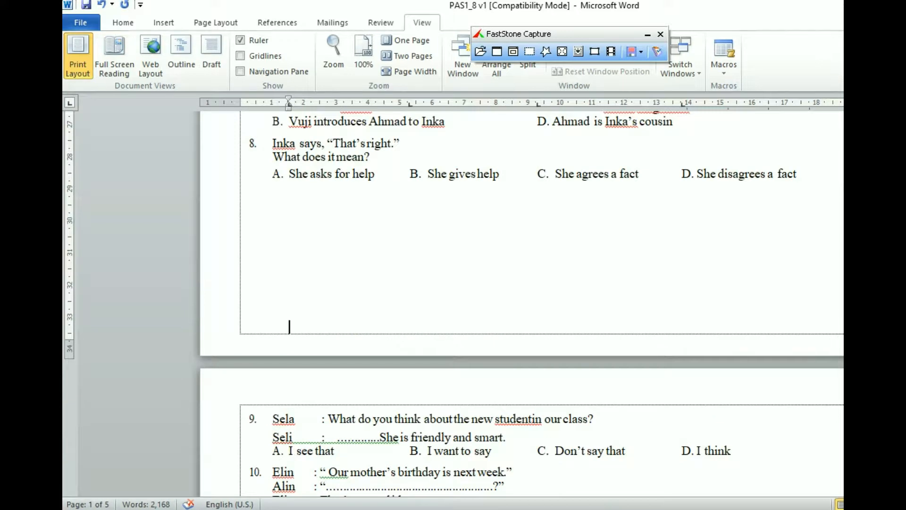
pyautogui.scroll(-3, 399, 286)
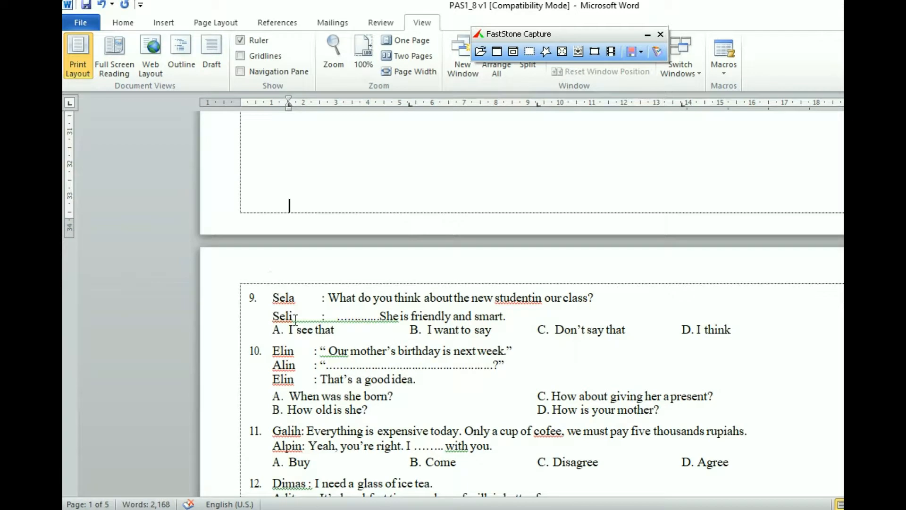
pyautogui.click(530, 51)
pyautogui.moveTo(269, 287); pyautogui.dragTo(739, 341)
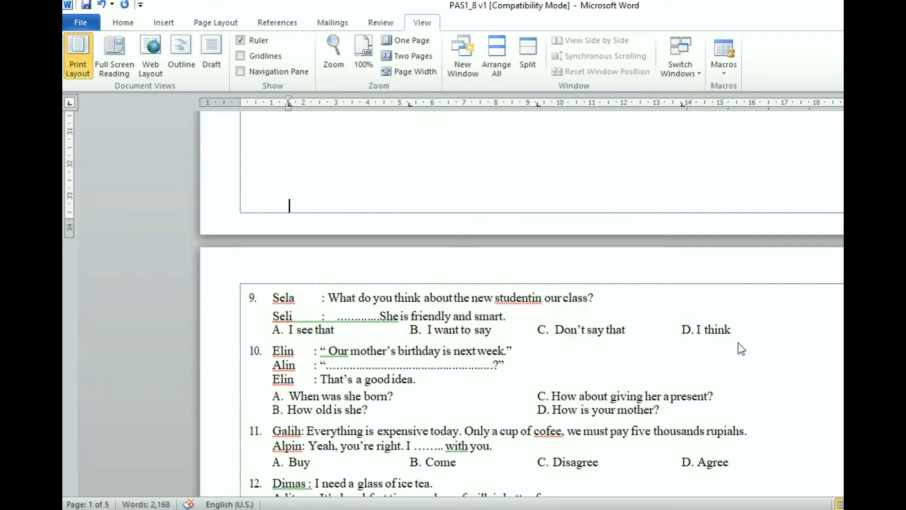
# - Copy the papaya passage text box above question 19 and place the duplicate between questions 19 and 20, aligned with the original
pyautogui.scroll(-3, 665, 330)
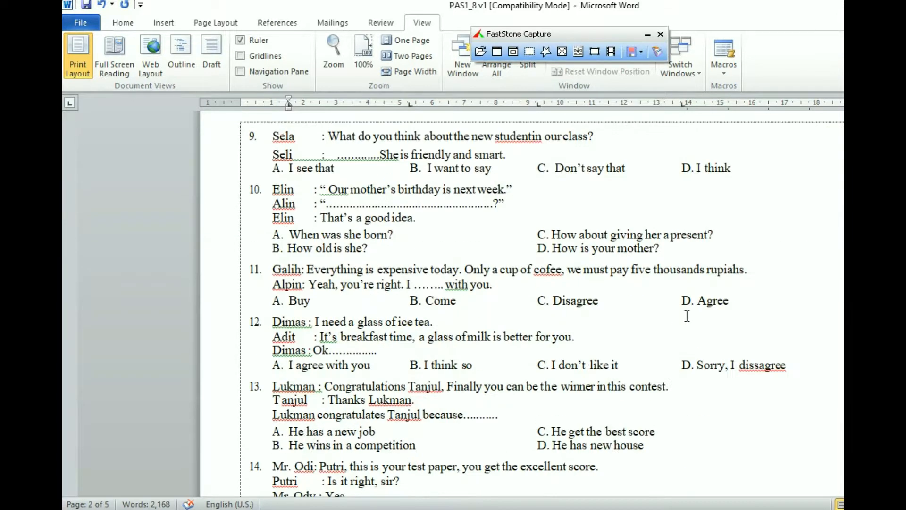
pyautogui.scroll(-5, 687, 316)
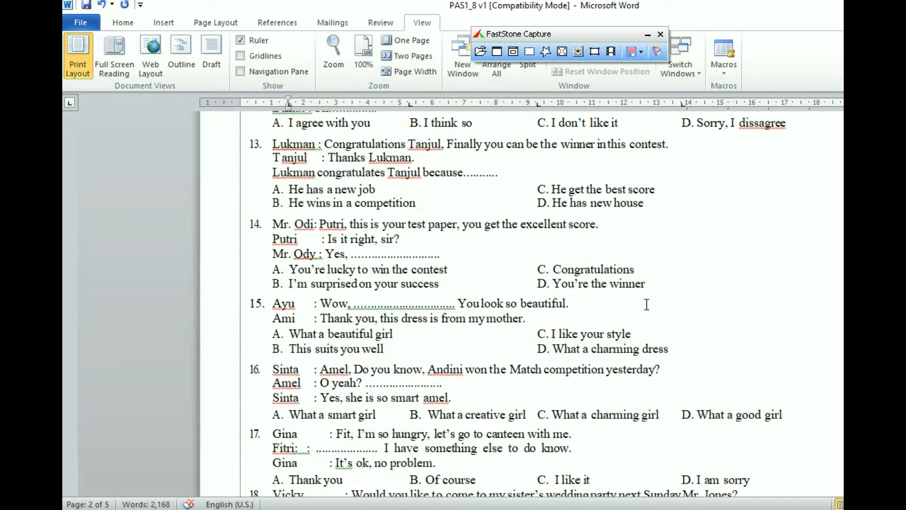
pyautogui.scroll(-6, 644, 307)
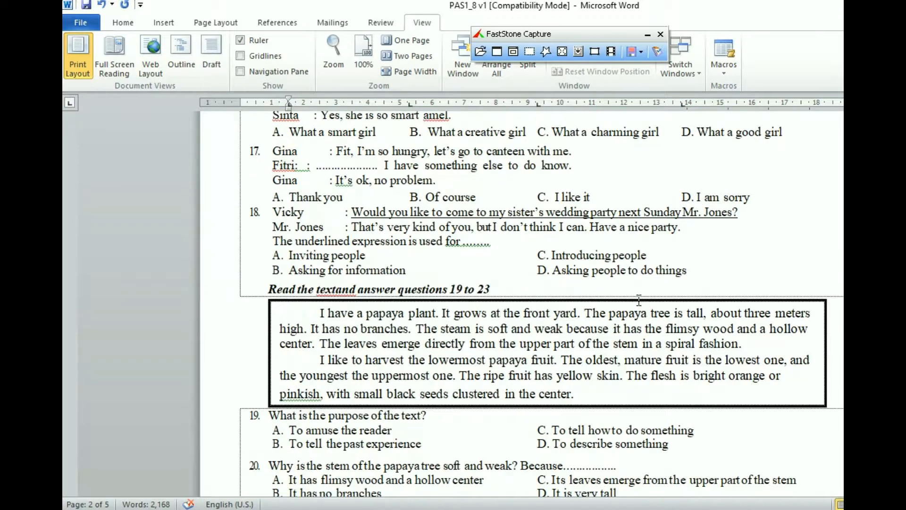
pyautogui.scroll(-2, 639, 296)
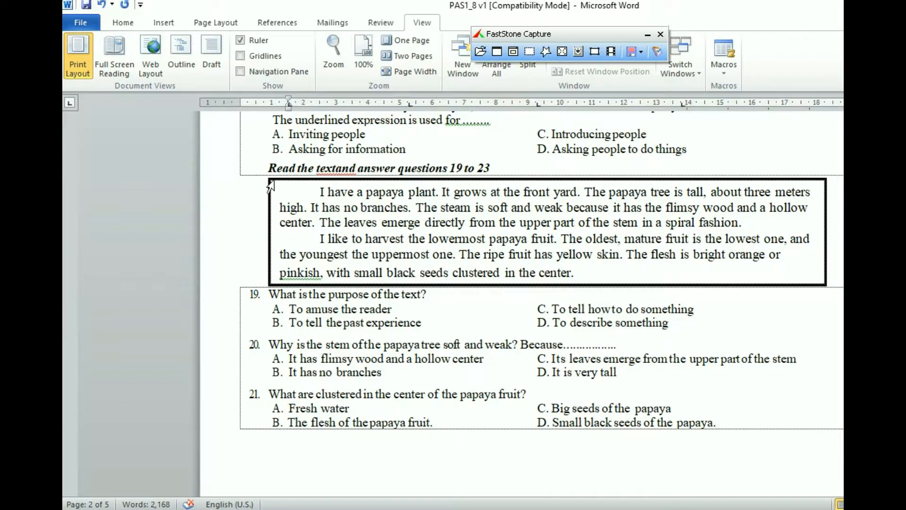
pyautogui.click(271, 187)
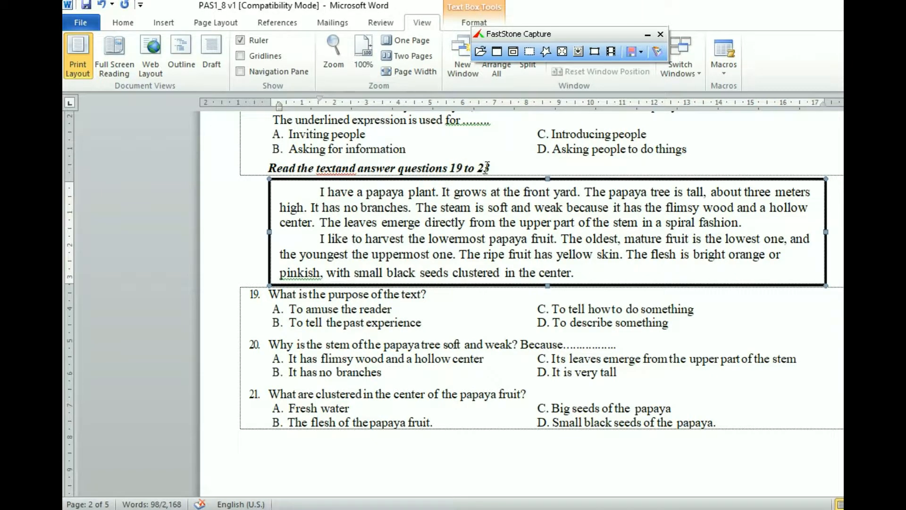
pyautogui.rightClick(323, 178)
pyautogui.click(357, 202)
pyautogui.click(480, 333)
pyautogui.click(692, 324)
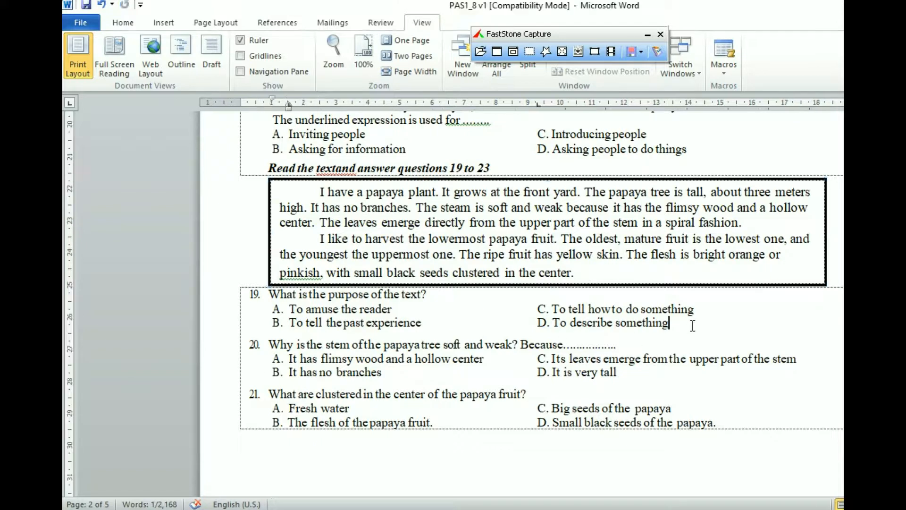
pyautogui.press('Return')
pyautogui.press('BackSpace')
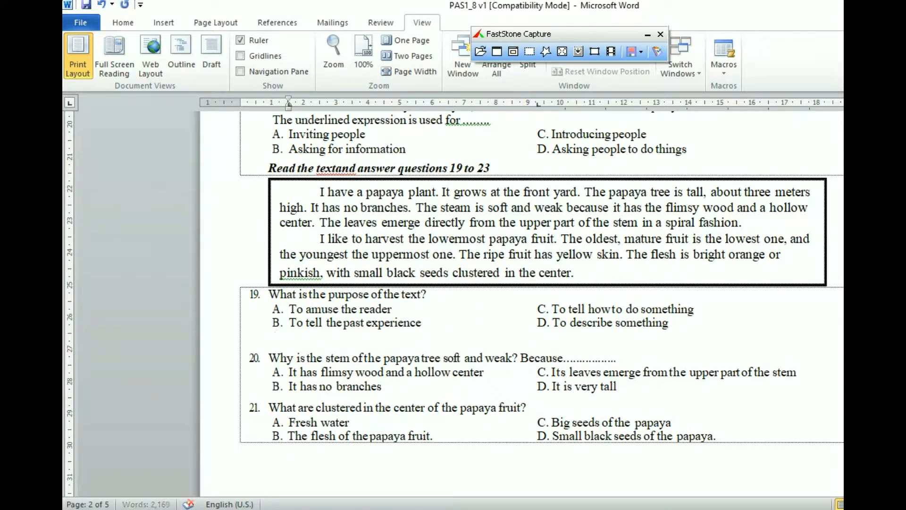
pyautogui.hotkey('ctrl', 'v')
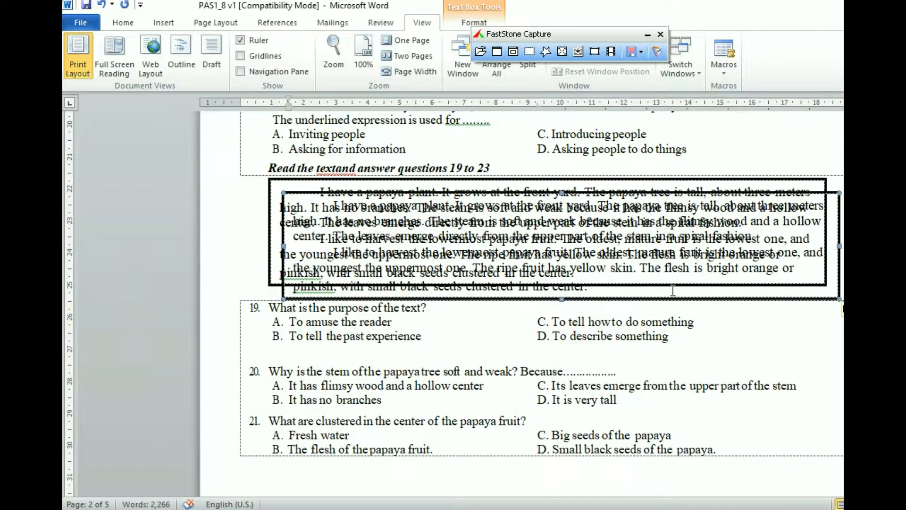
pyautogui.moveTo(671, 192); pyautogui.dragTo(658, 340)
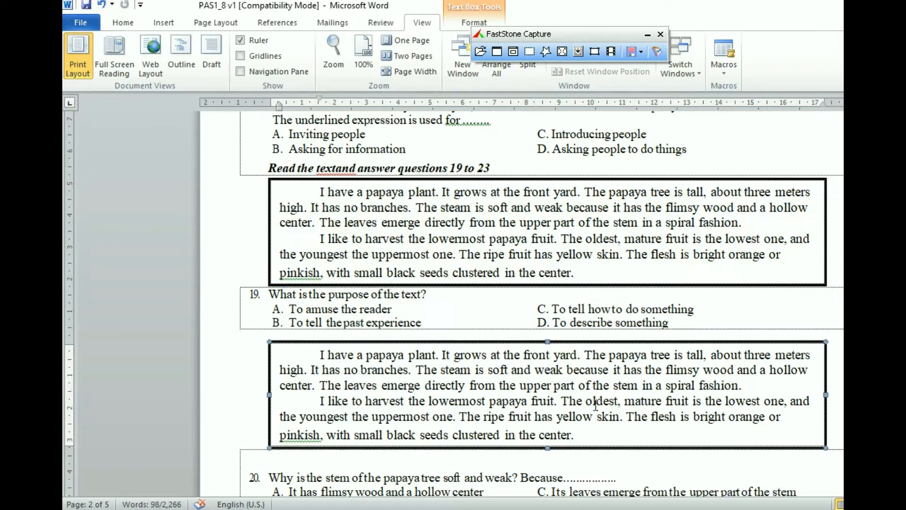
# - Capture the papaya passage with question 19 as one rectangular image and the duplicated passage with question 20 as another
pyautogui.scroll(-3, 593, 392)
pyautogui.scroll(2, 588, 374)
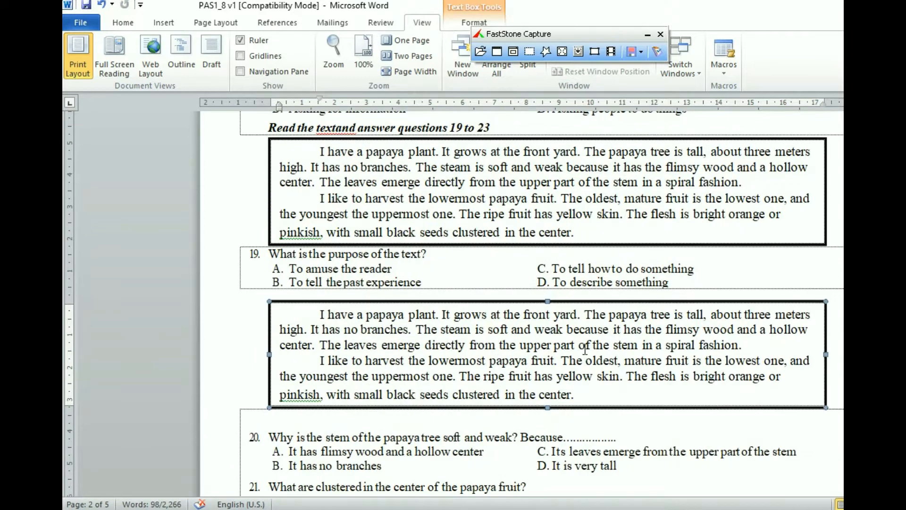
pyautogui.click(530, 52)
pyautogui.moveTo(259, 137); pyautogui.dragTo(819, 288)
pyautogui.click(529, 52)
pyautogui.moveTo(262, 294); pyautogui.dragTo(841, 478)
# - Switch to the SOAL BAHASA INGGRIS folder in File Explorer, view images PASBING1 through PASBING5 in Photos, and return to the folder
pyautogui.hotkey('alt', 'Tab')
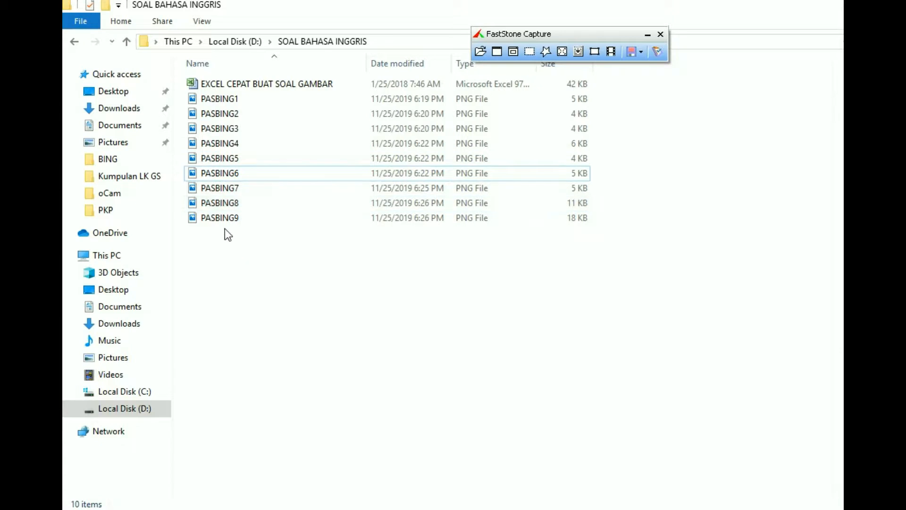
pyautogui.click(233, 115)
pyautogui.click(233, 128)
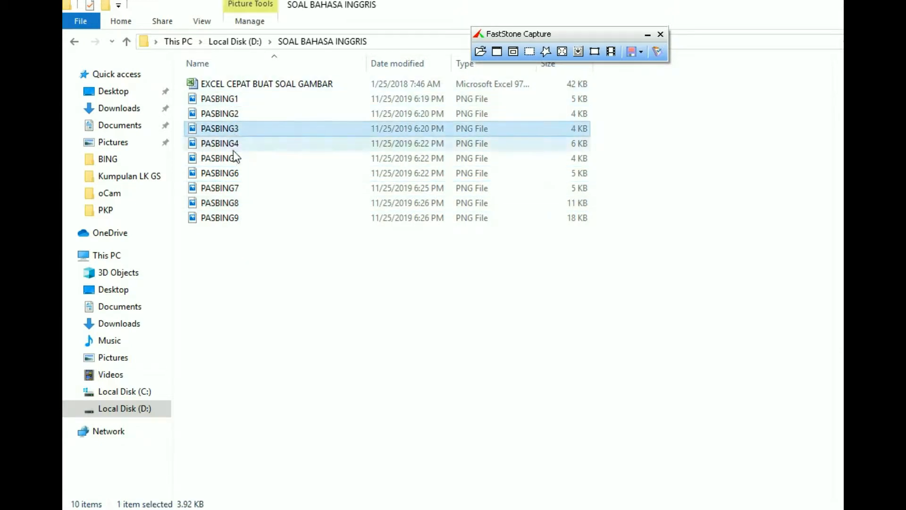
pyautogui.click(235, 143)
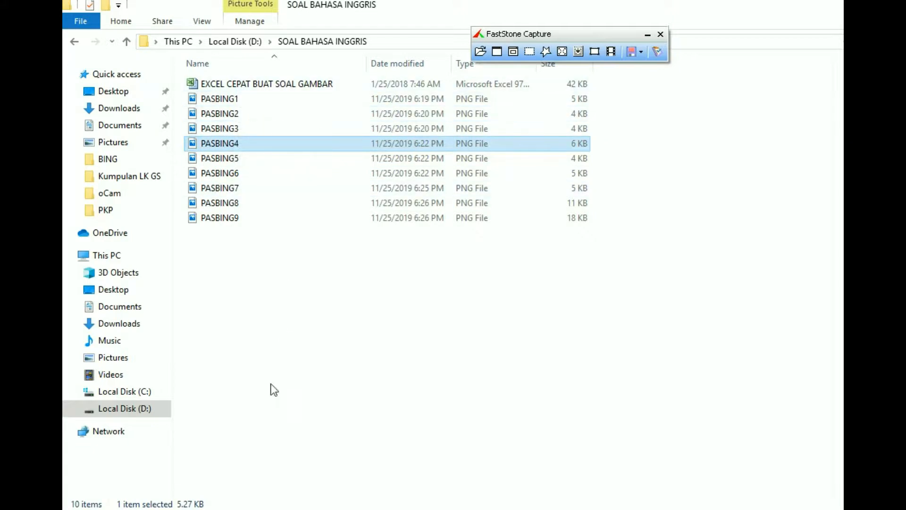
pyautogui.doubleClick(229, 99)
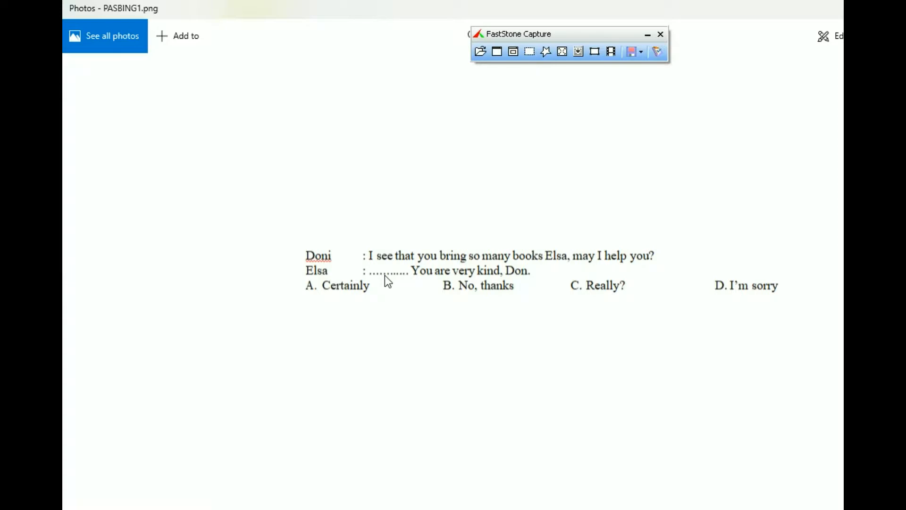
pyautogui.press('Right')
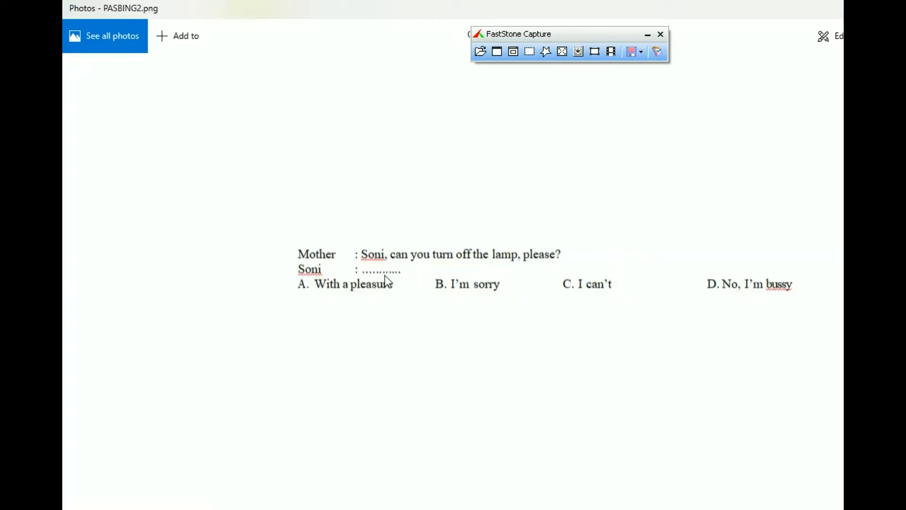
pyautogui.press('Right')
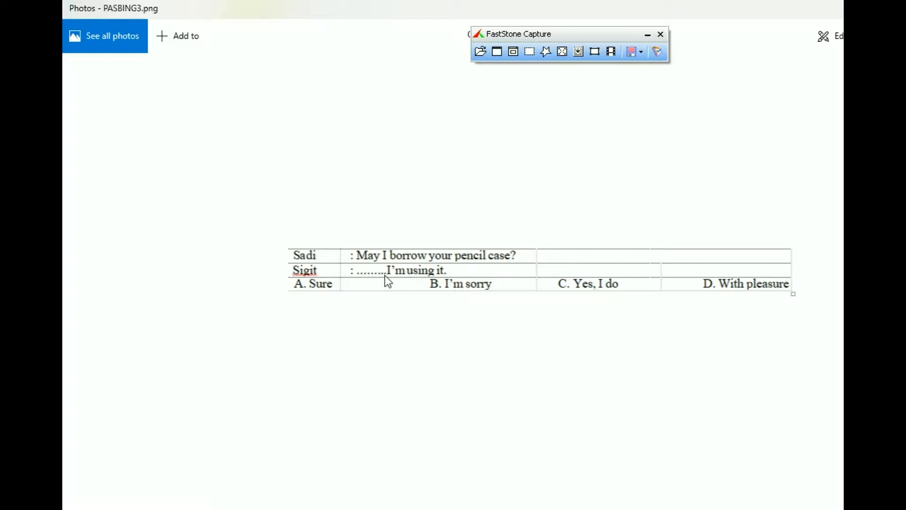
pyautogui.press('Right')
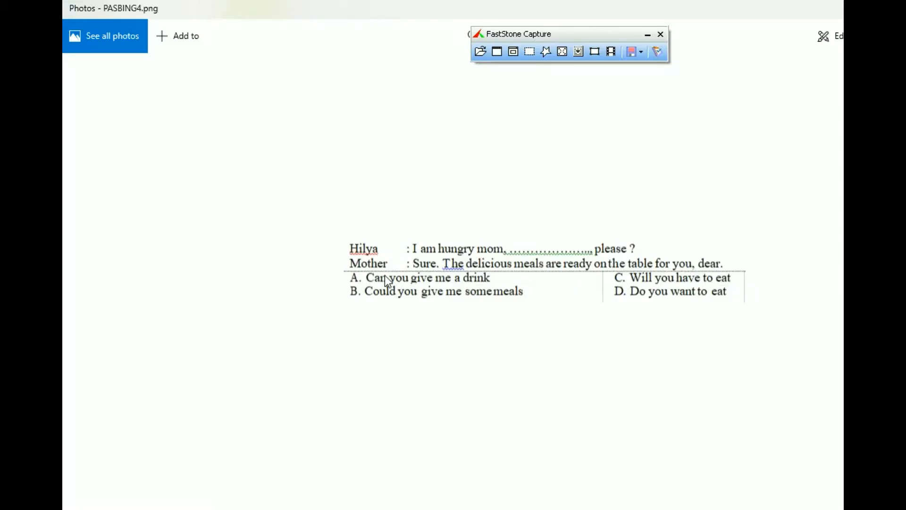
pyautogui.press('Right')
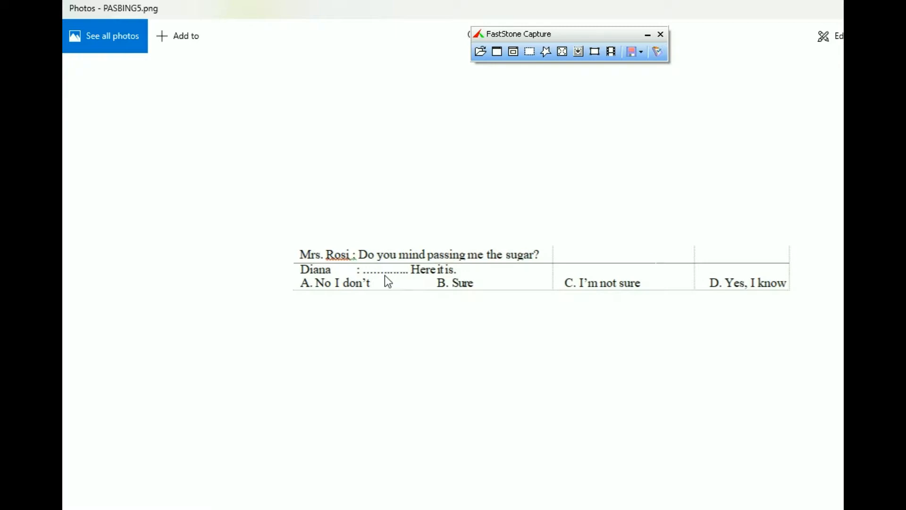
pyautogui.hotkey('alt', 'Tab')
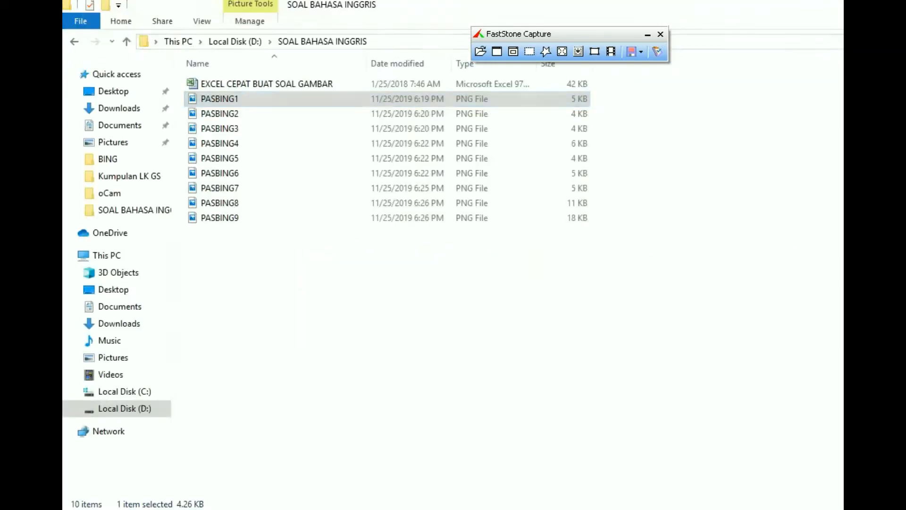
pyautogui.click(241, 257)
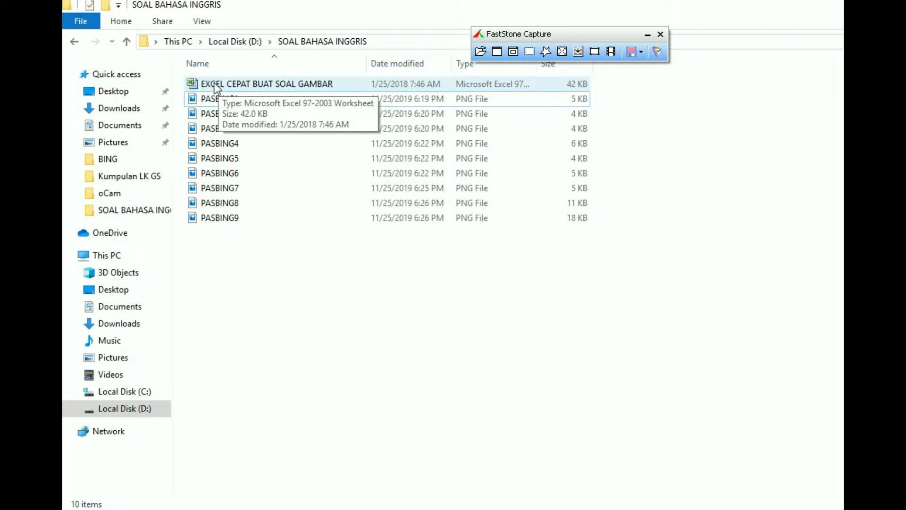
# - Rename the Excel file EXCEL CEPAT BUAT SOAL GAMBAR as JAWABAN BAHASA INGGRIS
pyautogui.click(255, 87)
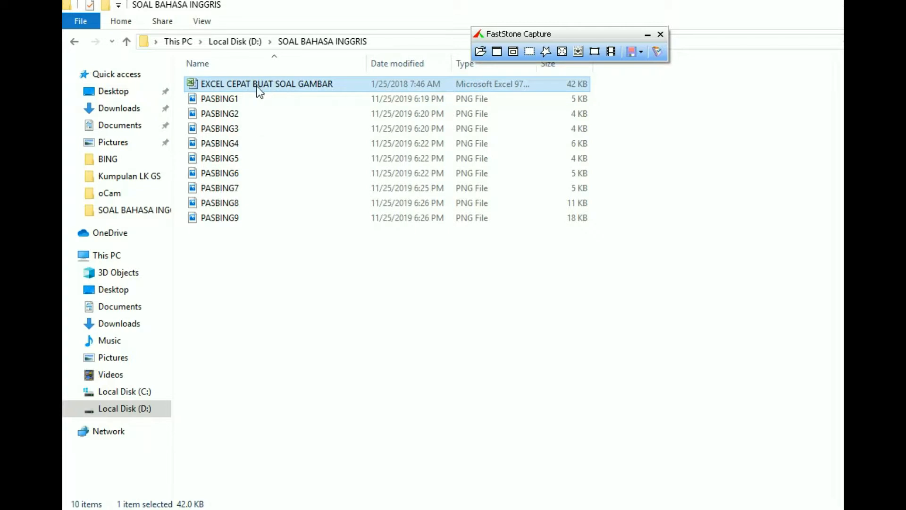
pyautogui.click(257, 86)
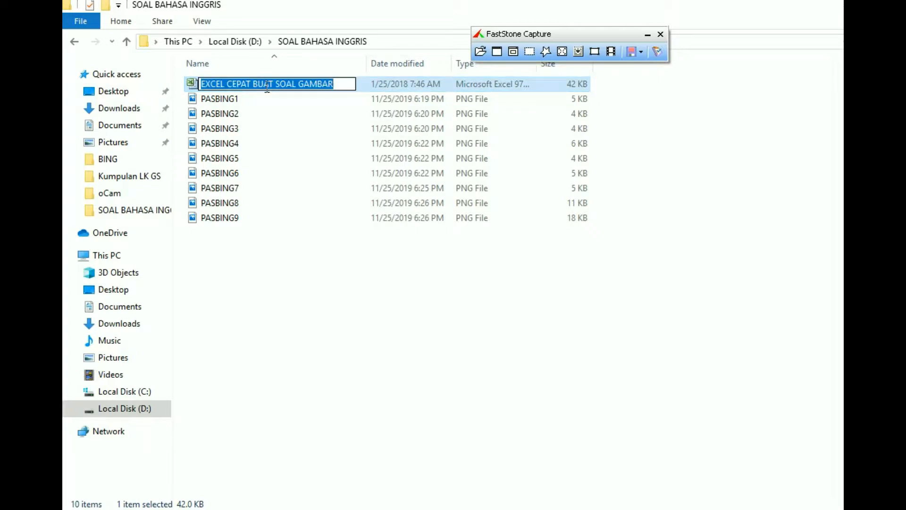
pyautogui.write('JA')
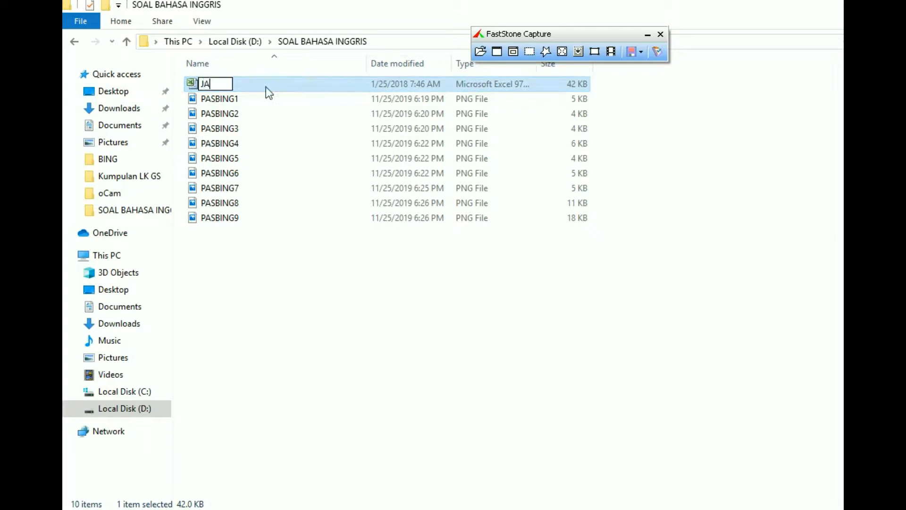
pyautogui.write('WABAN ')
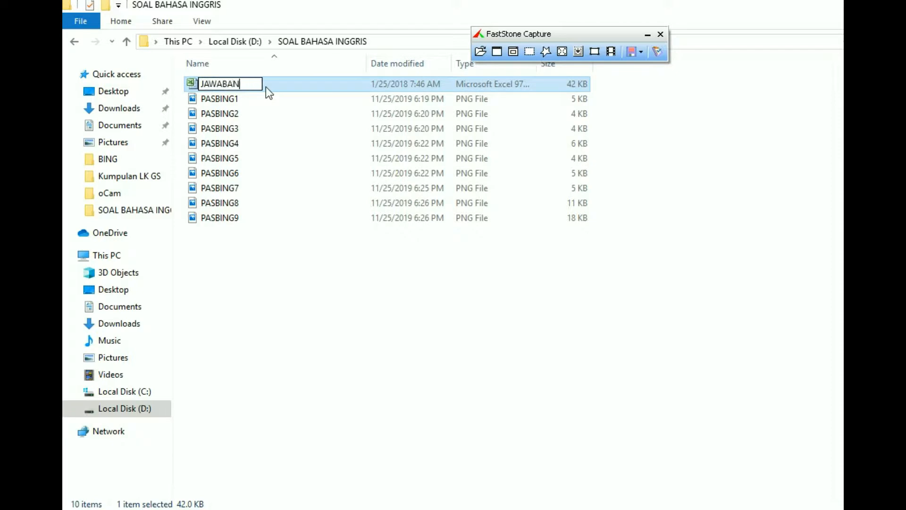
pyautogui.write('BAHASA')
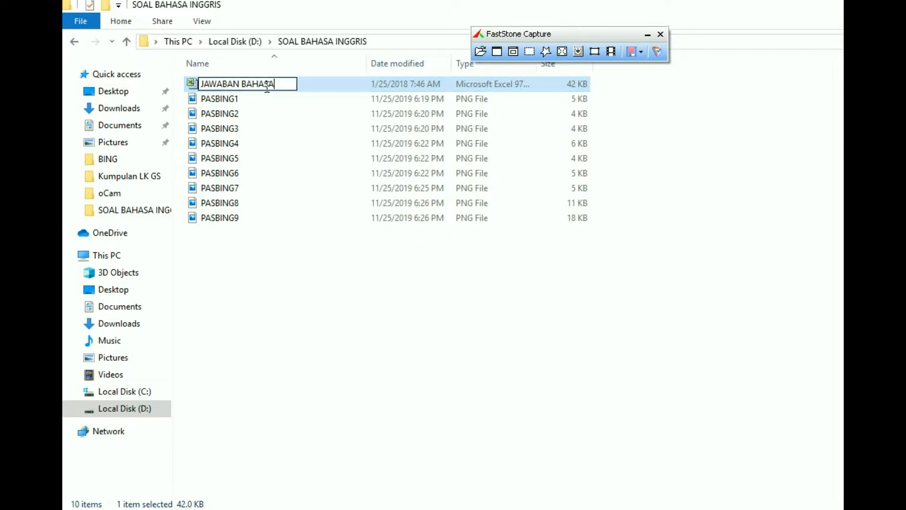
pyautogui.write(' INGGRIS')
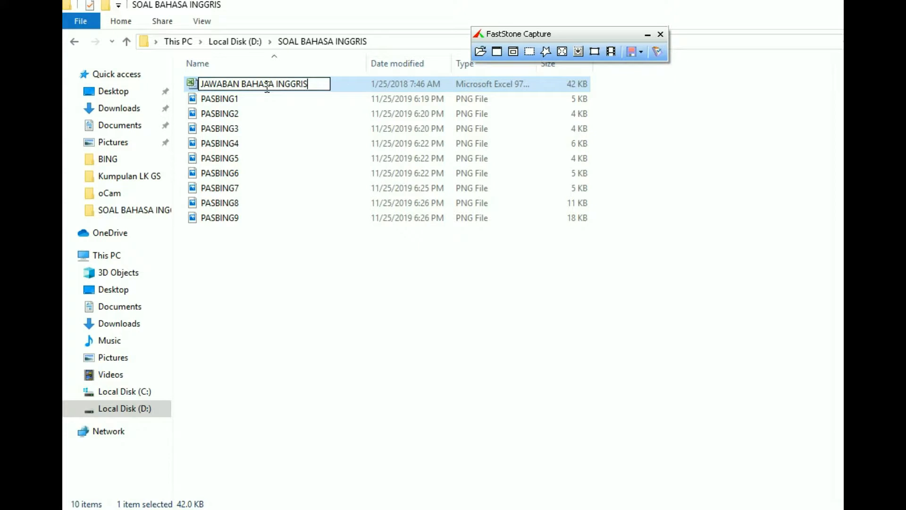
pyautogui.press('Return')
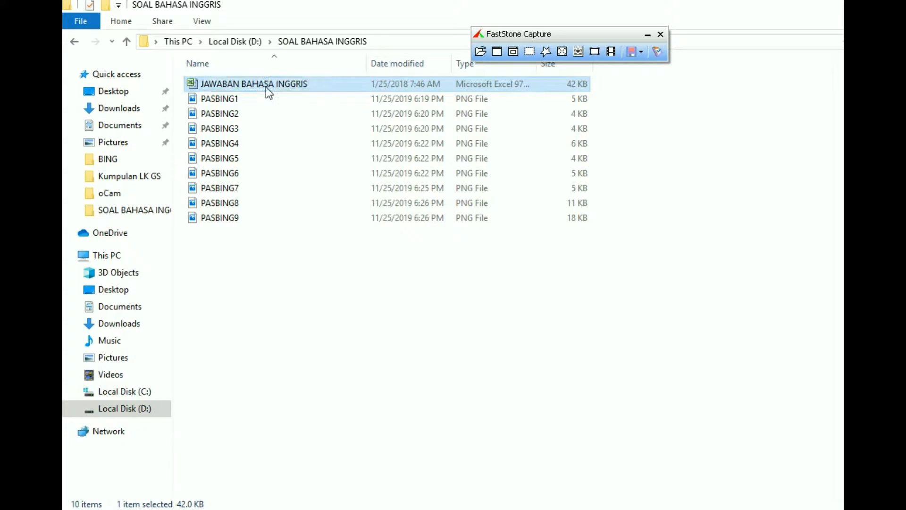
# - Open the JAWABAN BAHASA INGGRIS workbook in Excel, dismiss the Protected View message and move the FastStone Capture window clear of the column headings
pyautogui.rightClick(254, 79)
pyautogui.click(227, 86)
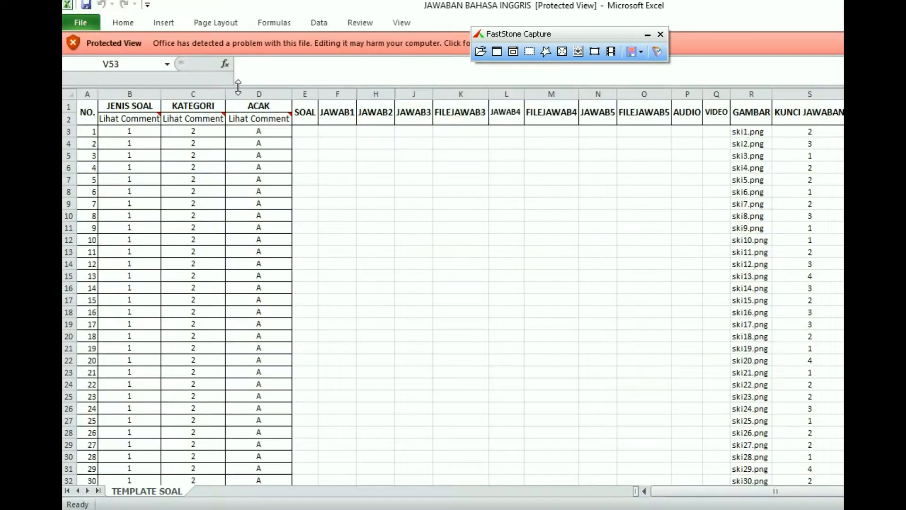
pyautogui.moveTo(565, 34); pyautogui.dragTo(553, 88)
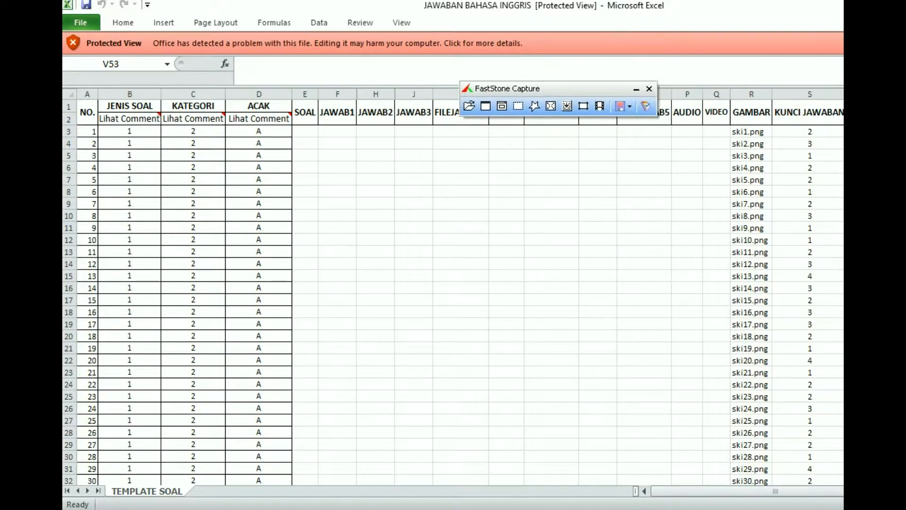
pyautogui.click(842, 42)
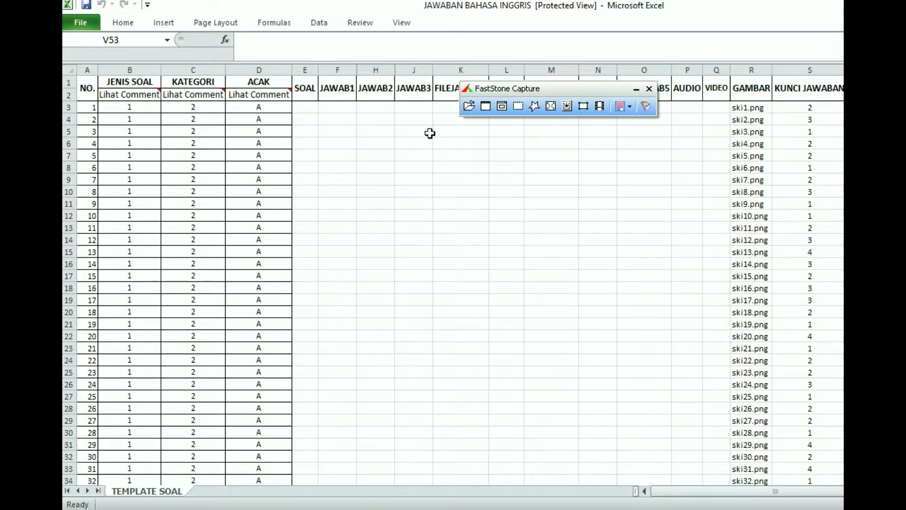
pyautogui.moveTo(550, 88); pyautogui.dragTo(574, 15)
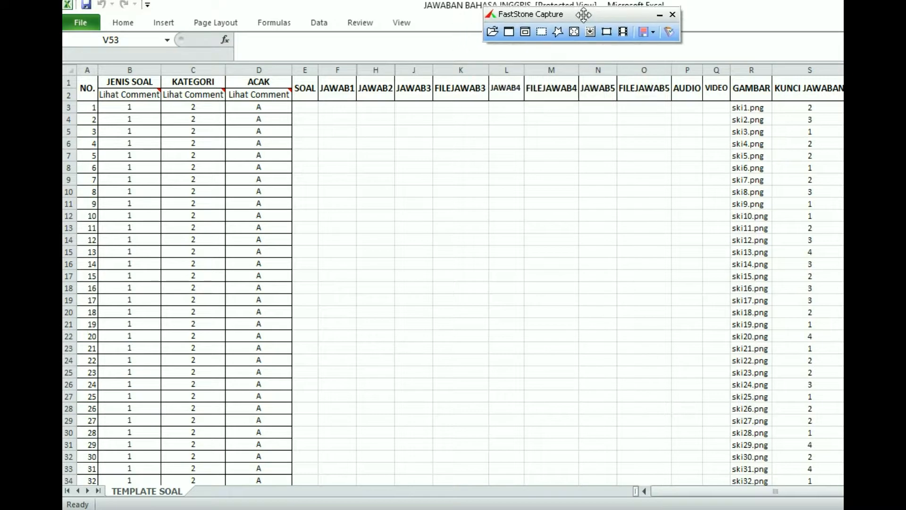
# - Examine the Lihat Comment cell and the first entries of the JENIS SOAL column
pyautogui.click(151, 94)
pyautogui.moveTo(136, 105); pyautogui.dragTo(137, 123)
pyautogui.click(355, 152)
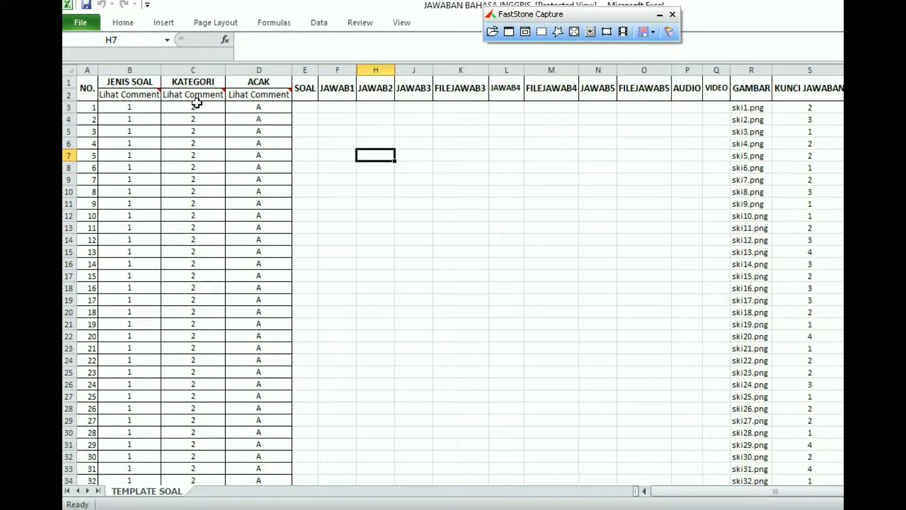
# - Examine the KATEGORI comment and column entries, and the ACAK Lihat Comment cell with its first entry
pyautogui.moveTo(207, 91)
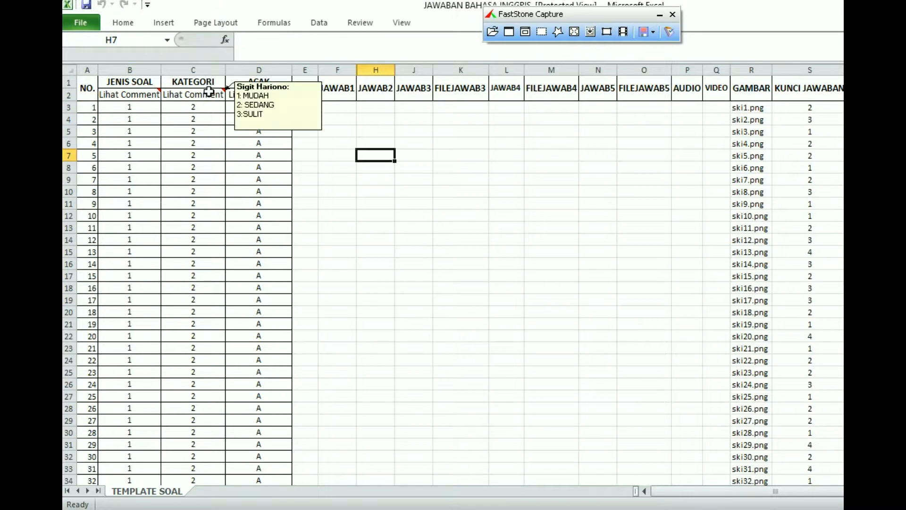
pyautogui.moveTo(192, 107); pyautogui.dragTo(189, 239)
pyautogui.scroll(-6, 189, 215)
pyautogui.scroll(6, 189, 214)
pyautogui.click(280, 94)
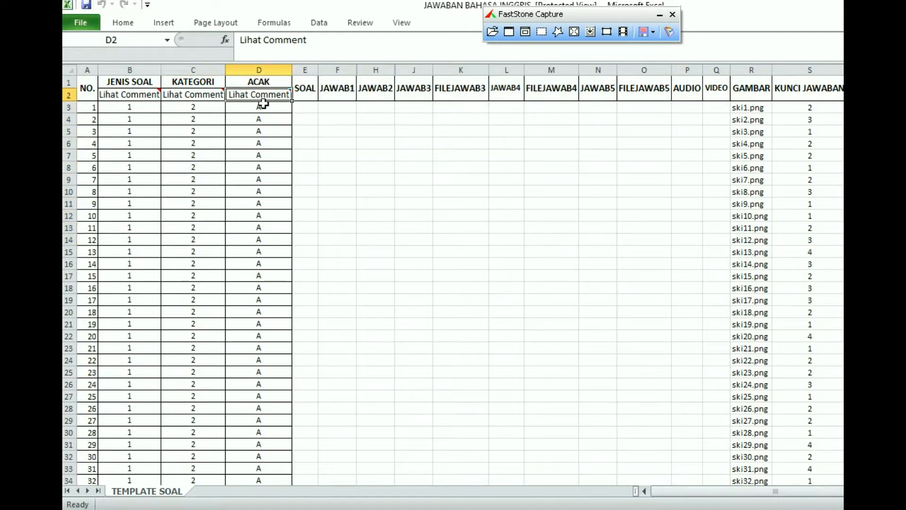
pyautogui.click(263, 105)
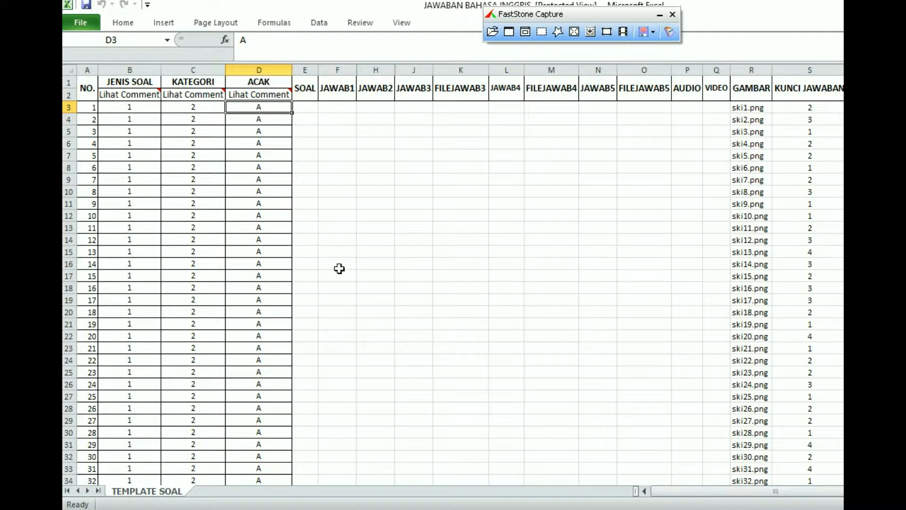
# - Examine the KUNCI ASLI column's answer letters from row 3 down to row 52 and return to the column headings
pyautogui.moveTo(672, 491); pyautogui.dragTo(726, 498)
pyautogui.click(809, 93)
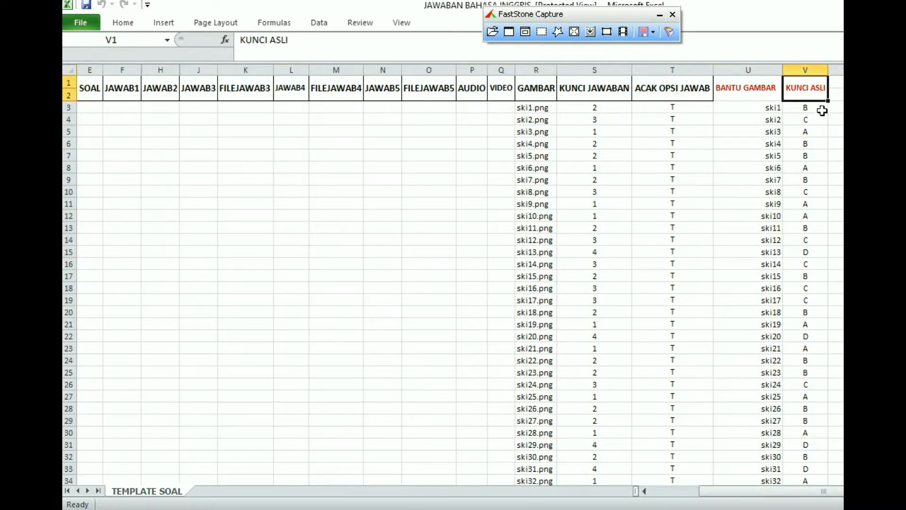
pyautogui.click(820, 107)
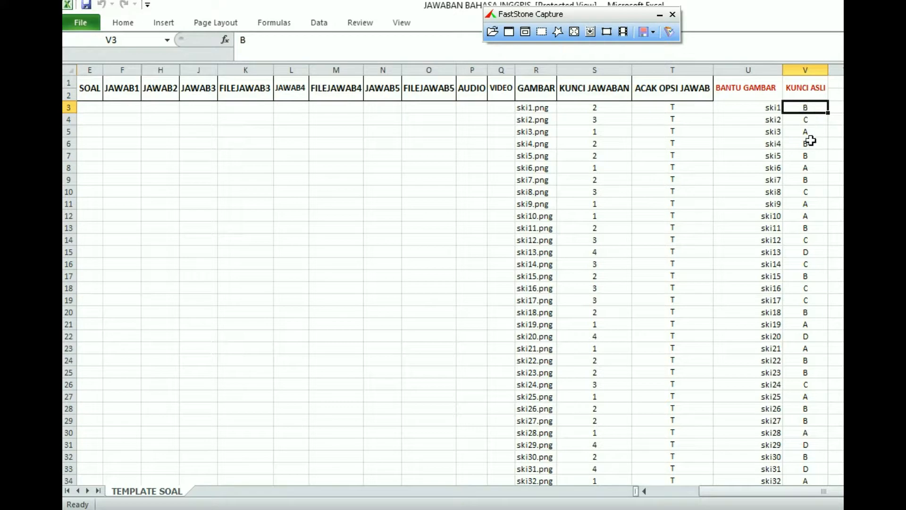
pyautogui.scroll(-8, 813, 260)
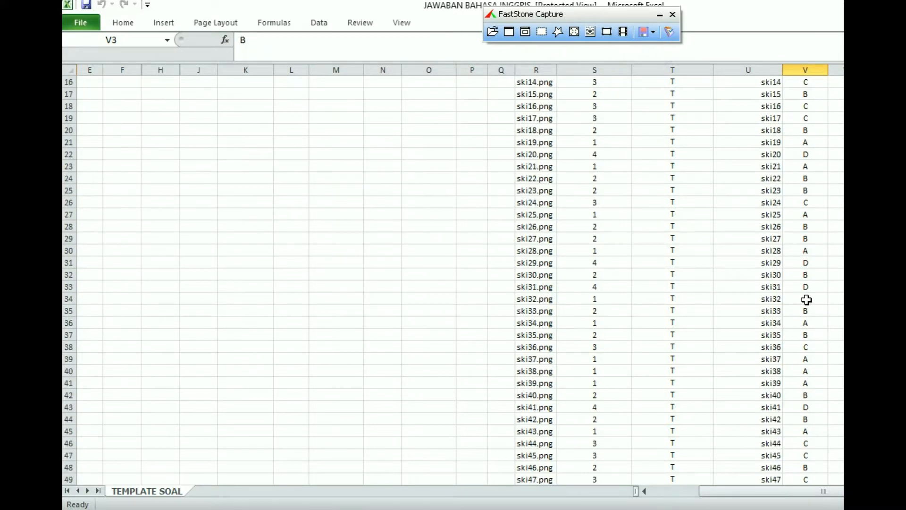
pyautogui.click(809, 407)
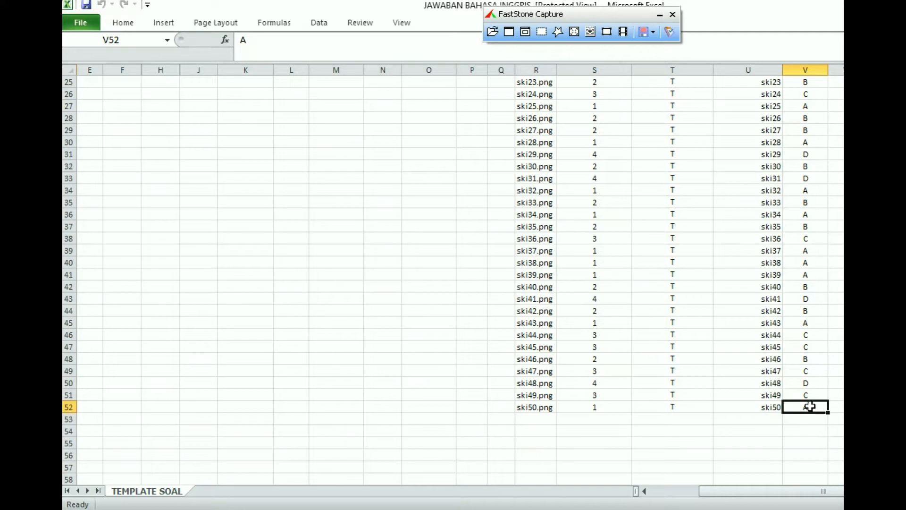
pyautogui.click(798, 104)
pyautogui.click(808, 142)
pyautogui.click(814, 185)
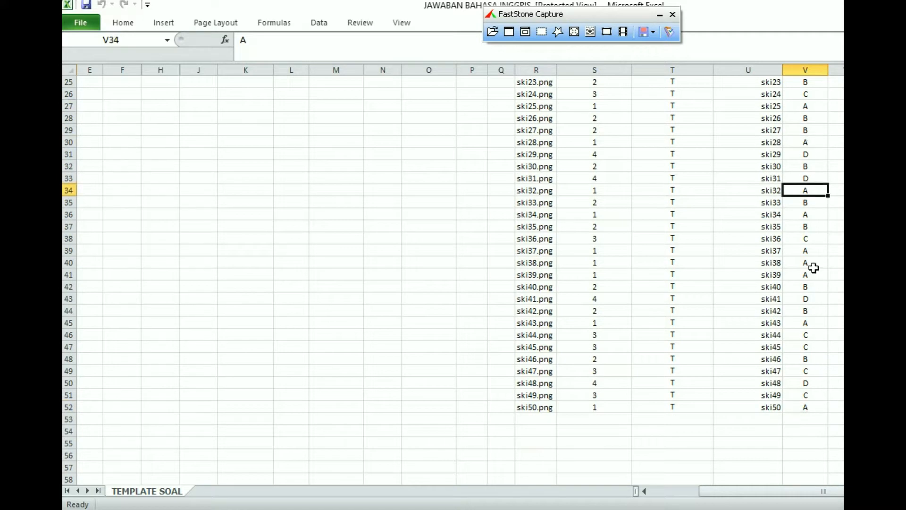
pyautogui.click(824, 408)
pyautogui.scroll(8, 742, 192)
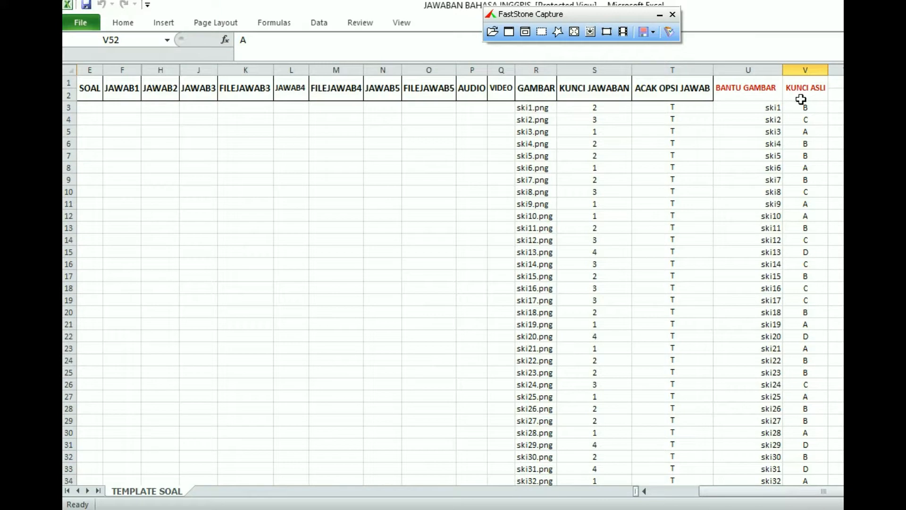
# - Compare the first BANTU GAMBAR entries with the PASBING1 and PASBING2 file names in the SOAL BAHASA INGGRIS folder in File Explorer
pyautogui.click(739, 107)
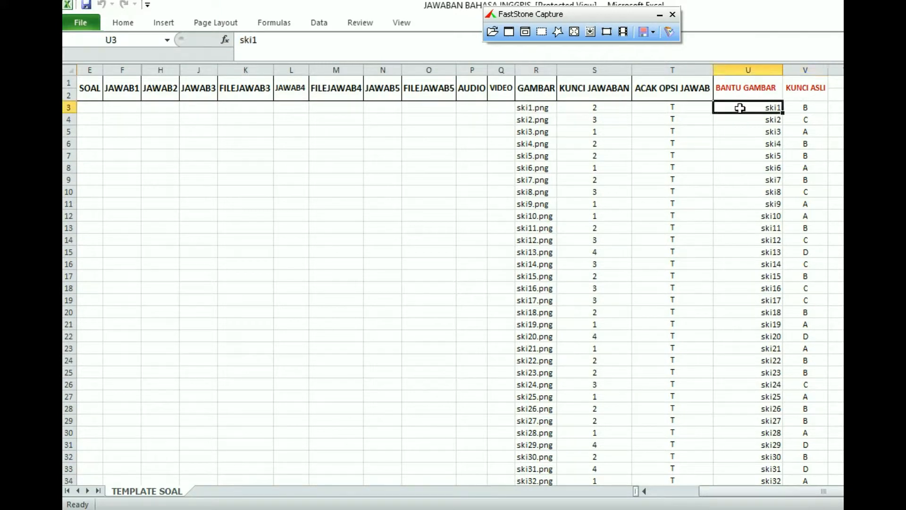
pyautogui.click(773, 117)
pyautogui.click(771, 107)
pyautogui.click(255, 509)
pyautogui.click(548, 277)
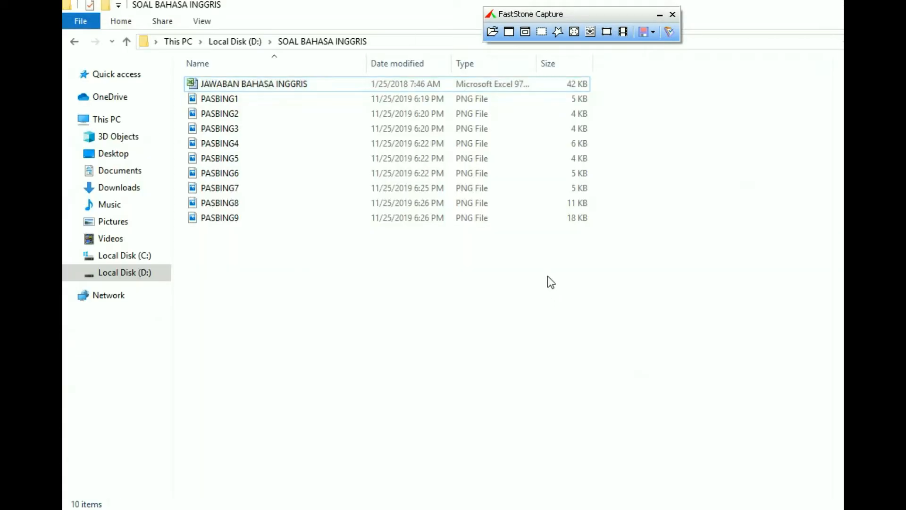
pyautogui.click(225, 100)
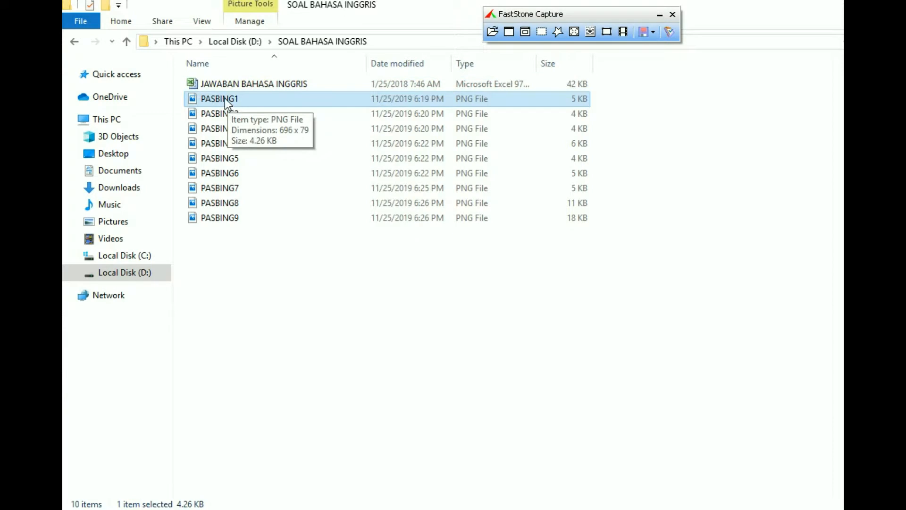
pyautogui.rightClick(224, 99)
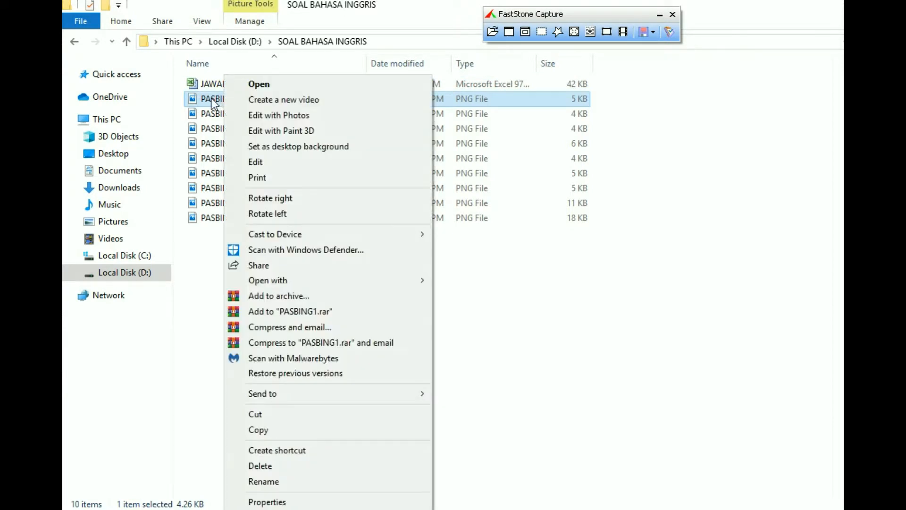
pyautogui.click(210, 101)
pyautogui.rightClick(211, 100)
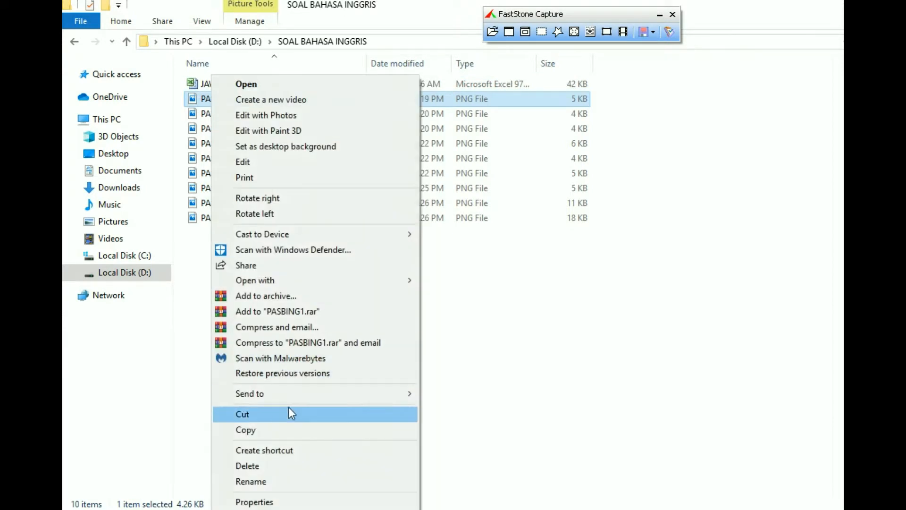
pyautogui.click(420, 398)
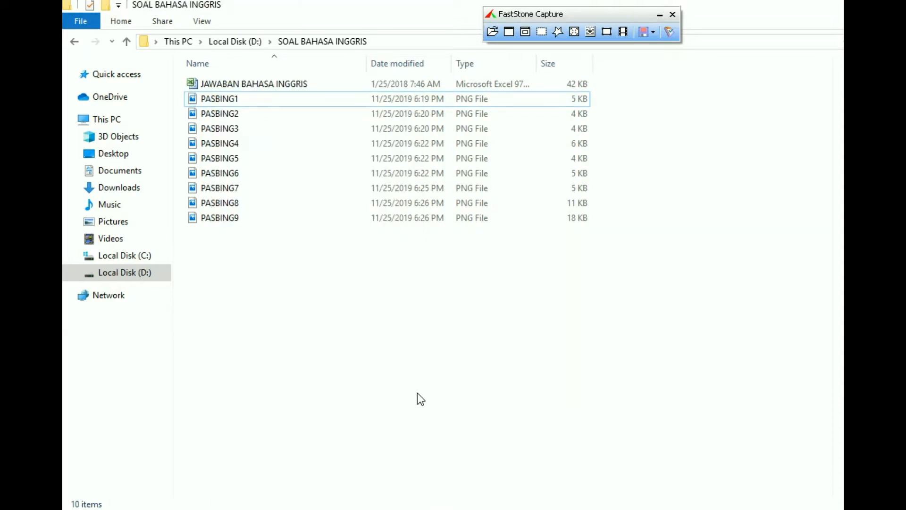
pyautogui.click(219, 100)
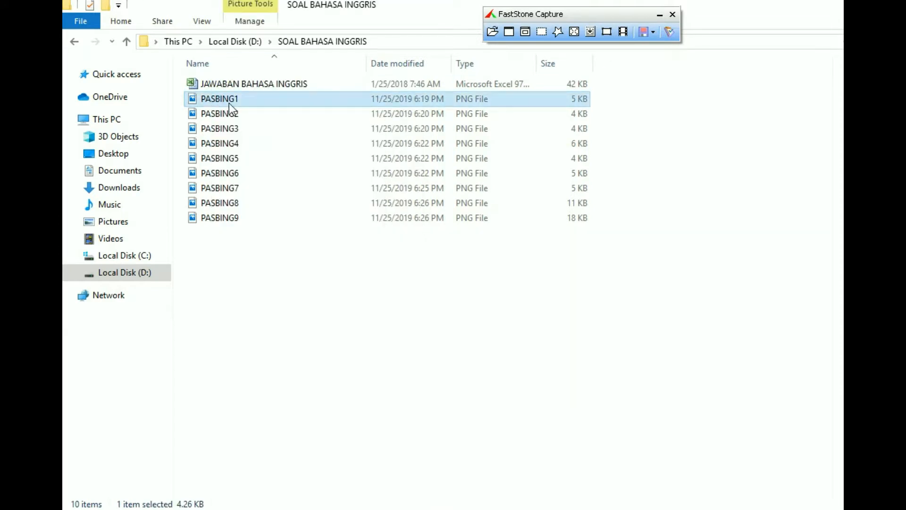
pyautogui.click(229, 103)
pyautogui.click(229, 113)
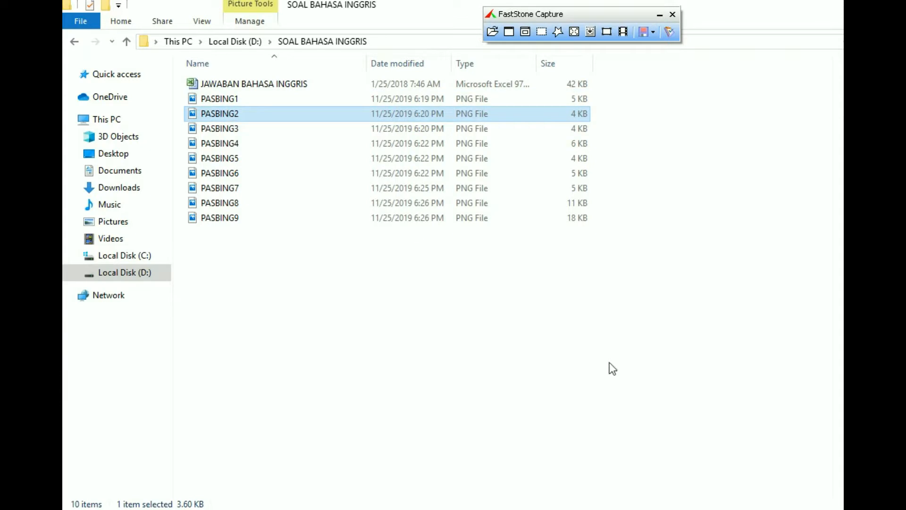
pyautogui.press('F2')
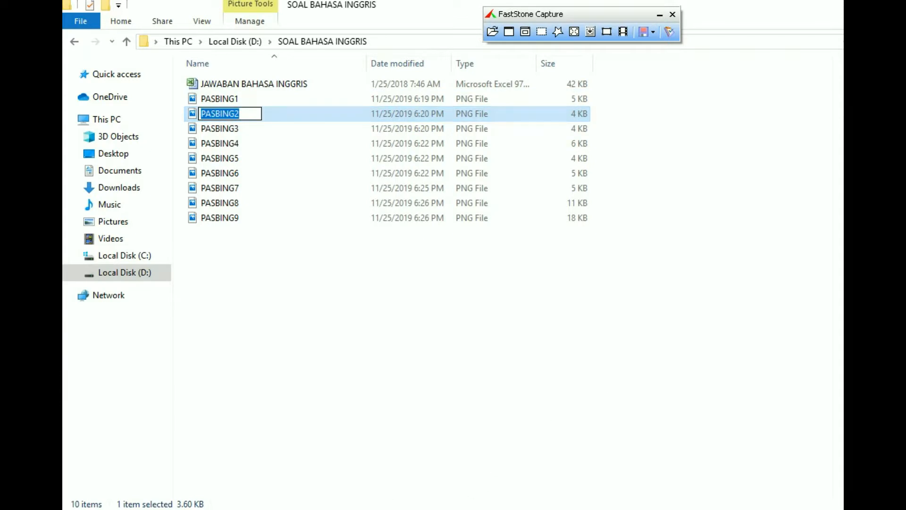
# - Return to the JAWABAN BAHASA INGGRIS workbook in Excel, select the first BANTU GAMBAR entry and enable editing of the workbook
pyautogui.hotkey('alt', 'Tab')
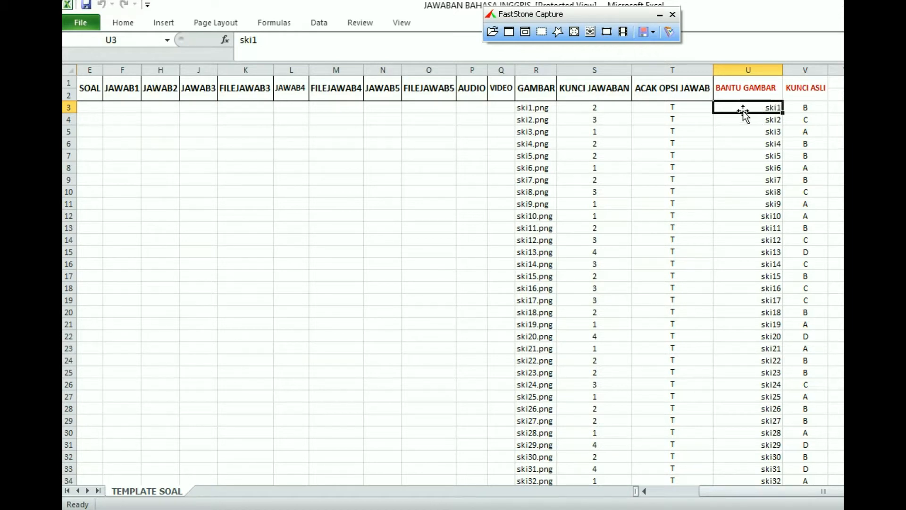
pyautogui.press('Down')
pyautogui.press('Down')
pyautogui.press('Down')
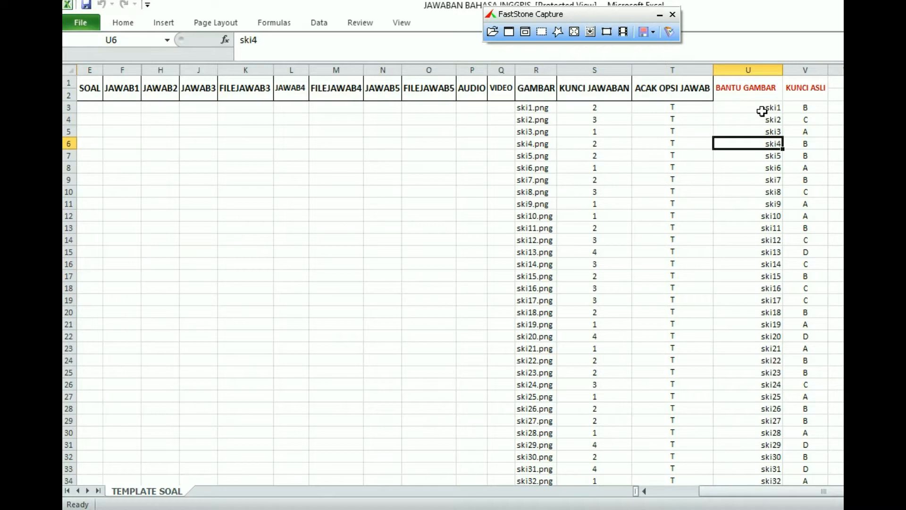
pyautogui.click(756, 106)
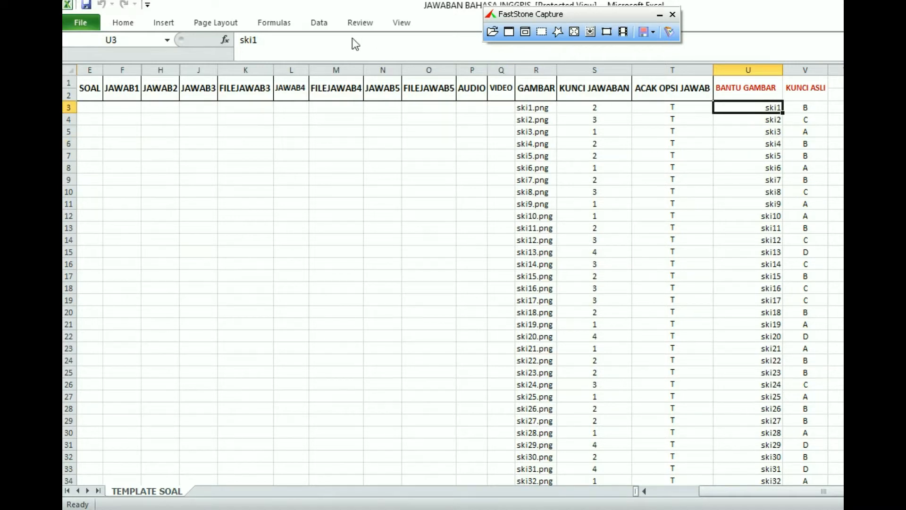
pyautogui.click(368, 39)
pyautogui.click(516, 297)
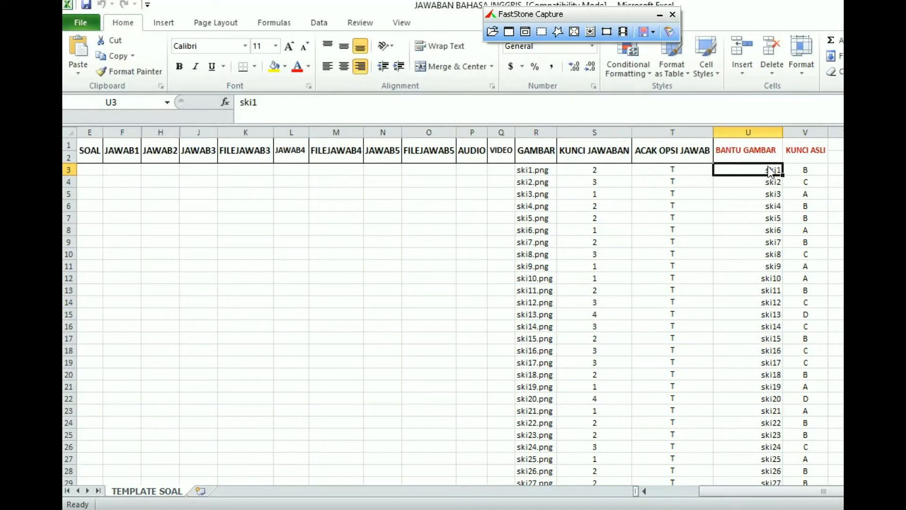
# - Enter PASBING1 in cell U3 and PASBING2 in cell U4 of the BANTU GAMBAR column
pyautogui.write('pas')
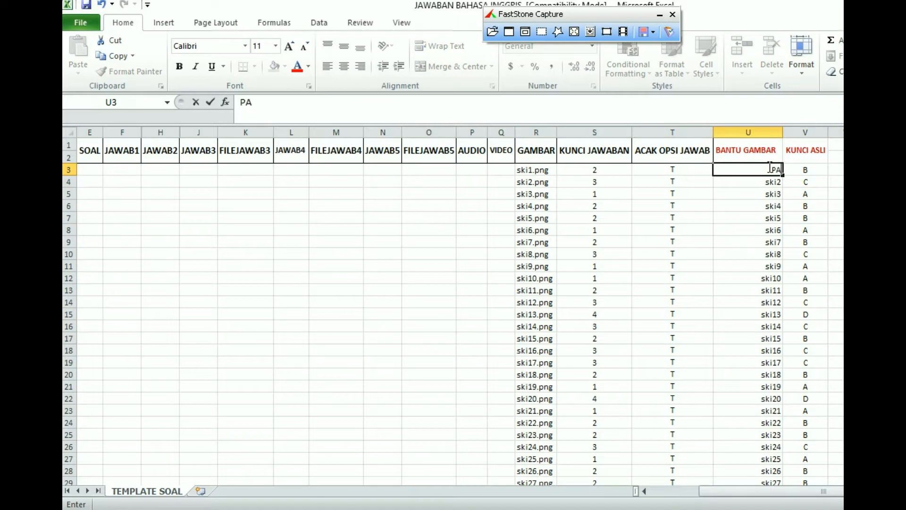
pyautogui.write('BING1')
pyautogui.click(757, 205)
pyautogui.click(755, 182)
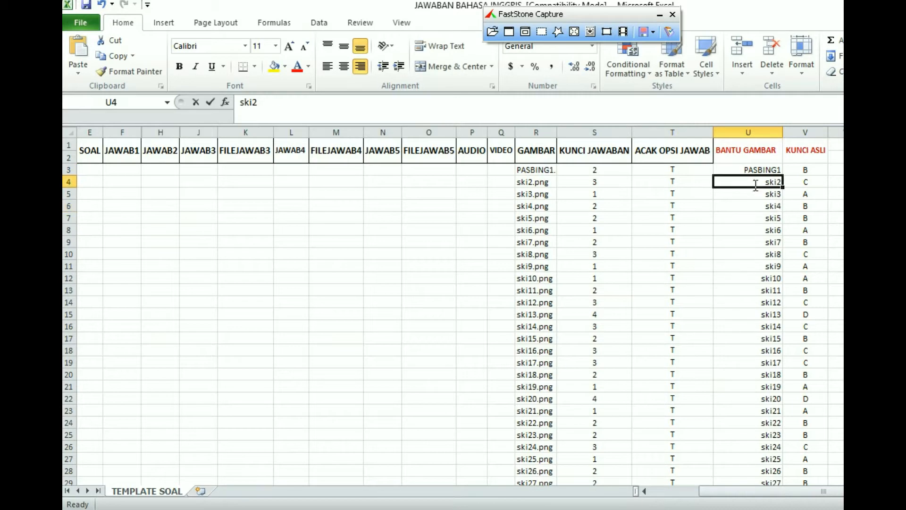
pyautogui.write('PAS')
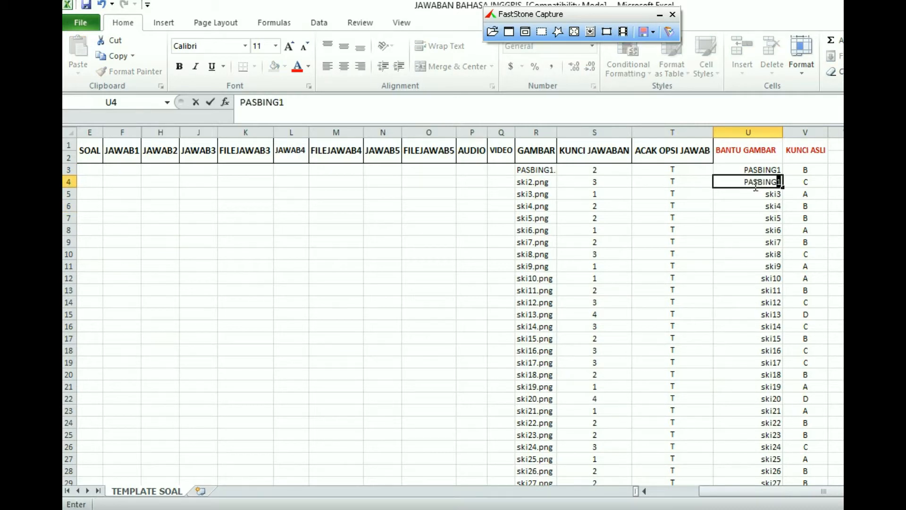
pyautogui.write('BING2')
pyautogui.press('Return')
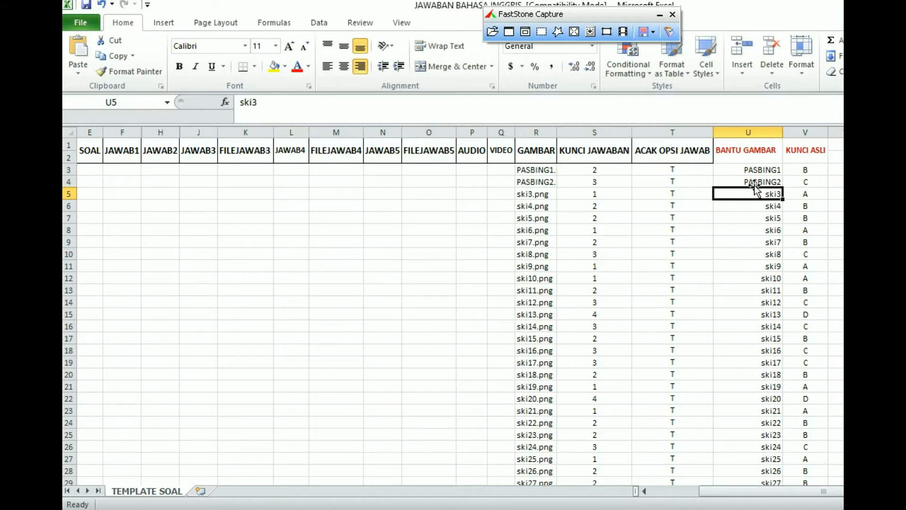
pyautogui.click(755, 168)
pyautogui.click(775, 181)
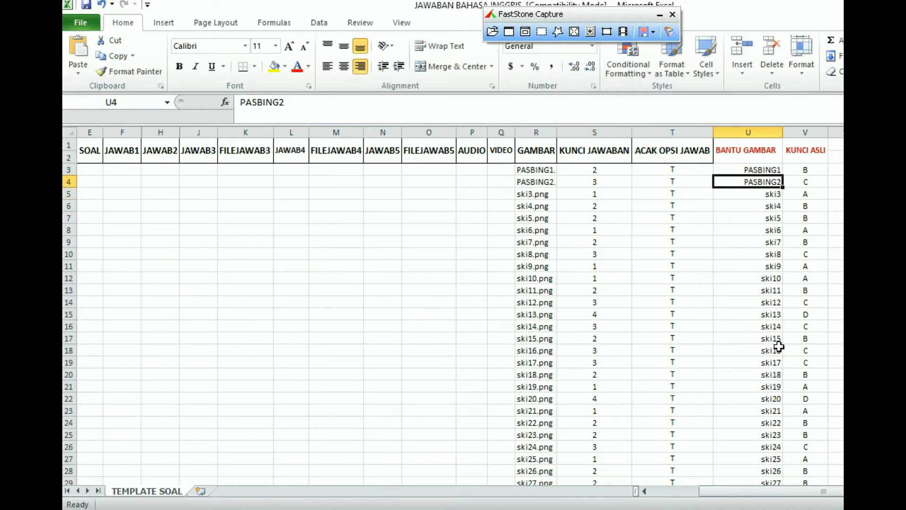
pyautogui.click(748, 265)
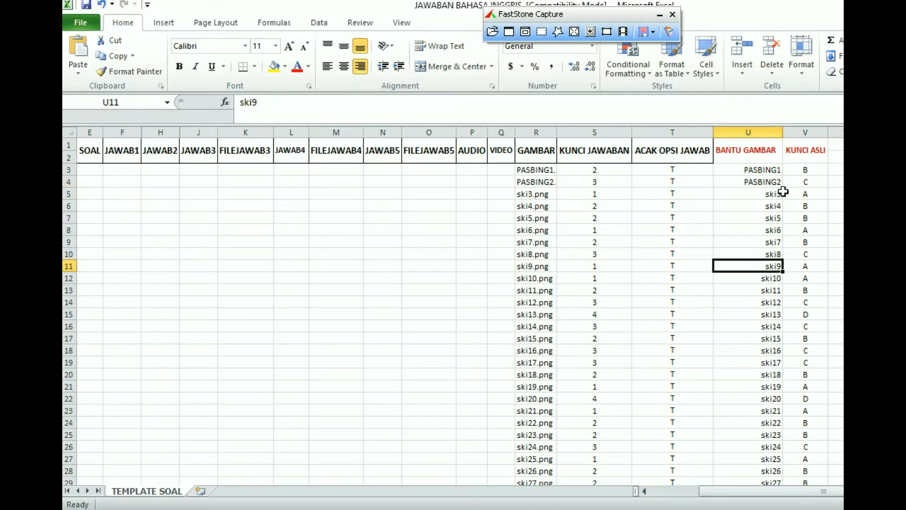
pyautogui.click(777, 181)
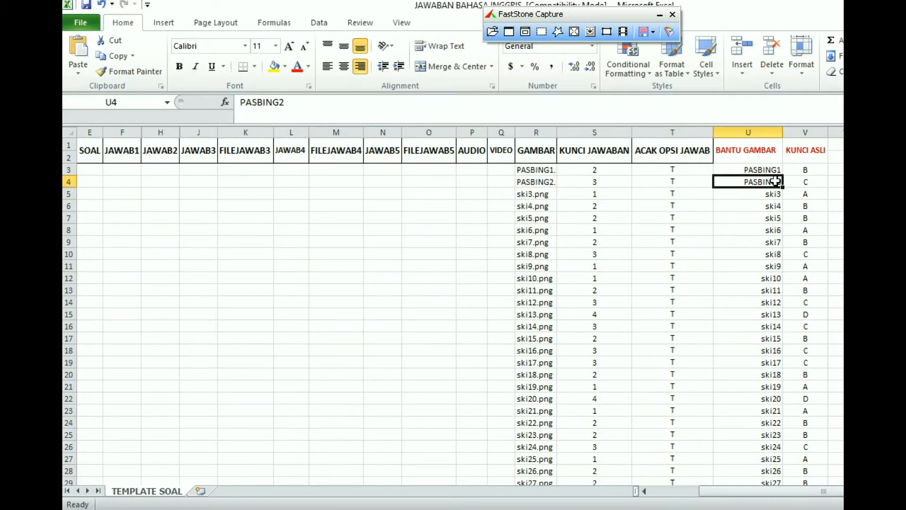
pyautogui.click(778, 169)
pyautogui.moveTo(779, 170); pyautogui.dragTo(778, 181)
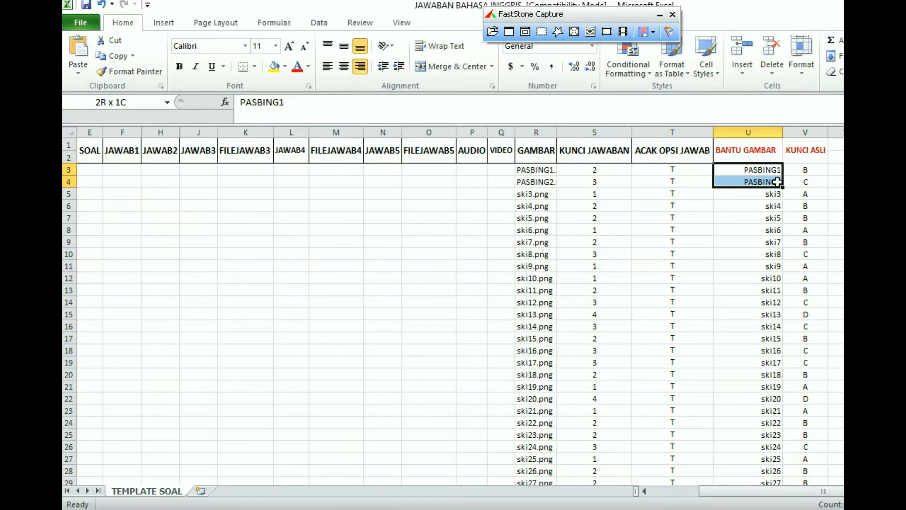
pyautogui.moveTo(773, 230); pyautogui.dragTo(765, 218)
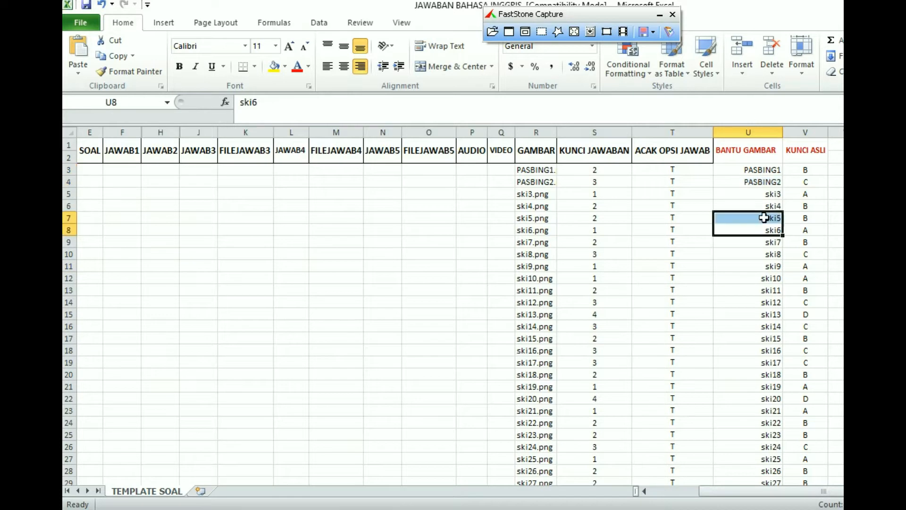
# - Fill the PASBING1 and PASBING2 series from cells U3:U4 down the BANTU GAMBAR column to PASBING50 in row 52
pyautogui.click(740, 169)
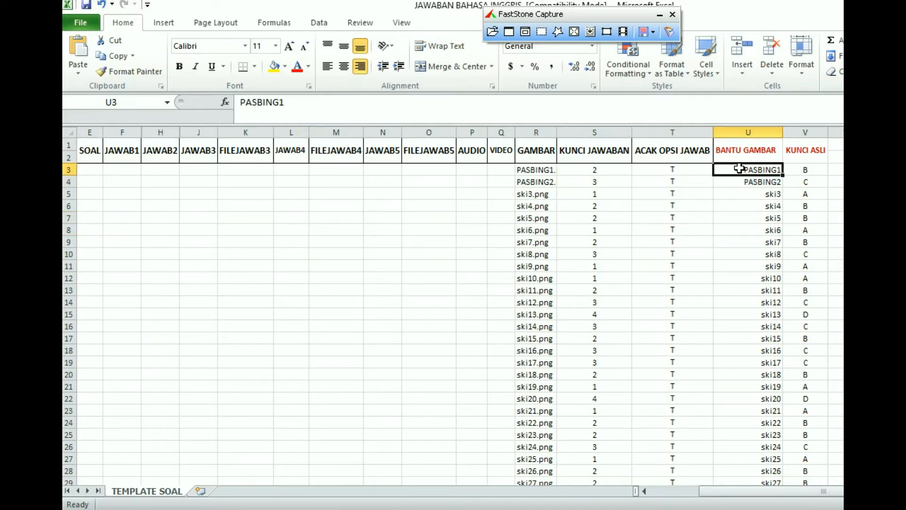
pyautogui.moveTo(746, 168); pyautogui.dragTo(750, 184)
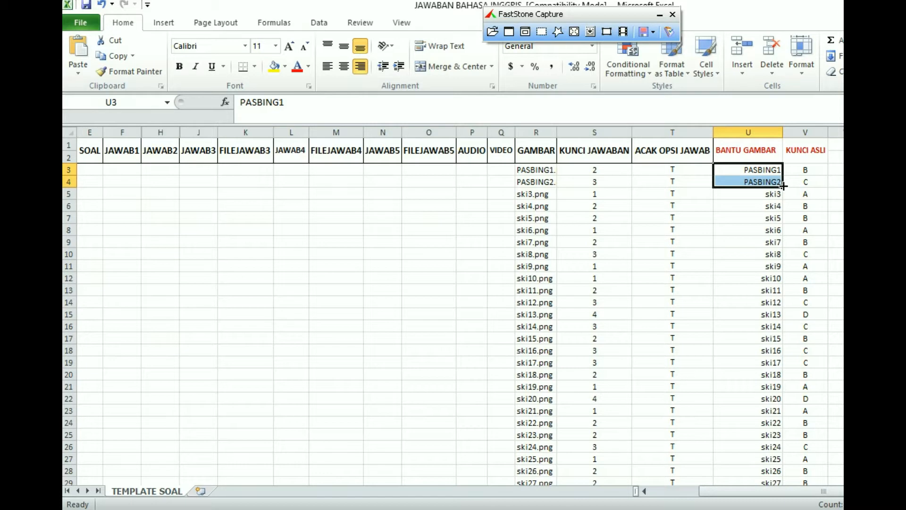
pyautogui.moveTo(782, 186); pyautogui.dragTo(782, 185)
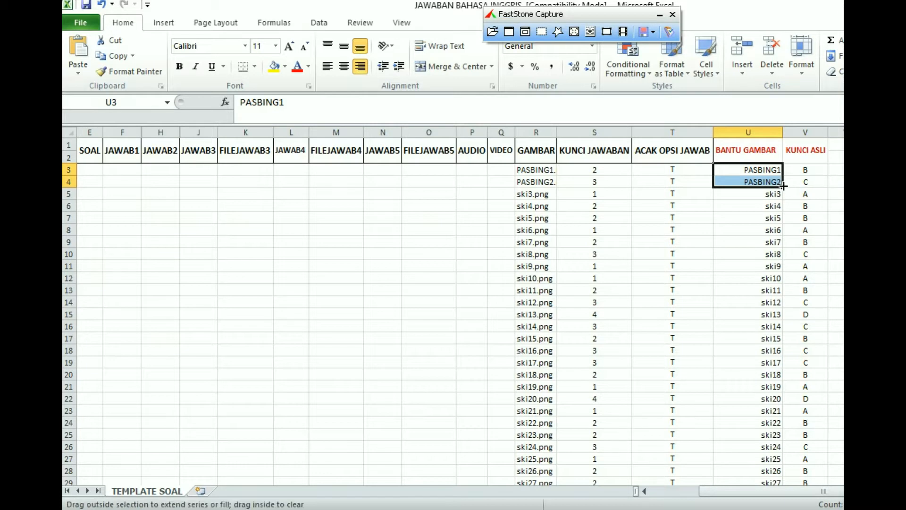
pyautogui.moveTo(781, 185); pyautogui.dragTo(776, 459)
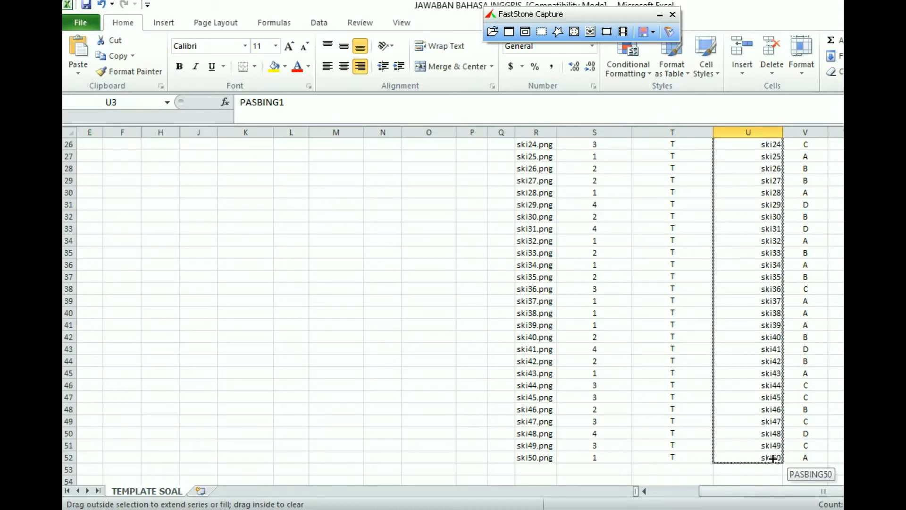
# - Finish extending the PASBING series through row 52 of the BANTU GAMBAR column and select its last entry
pyautogui.moveTo(772, 457); pyautogui.dragTo(772, 458)
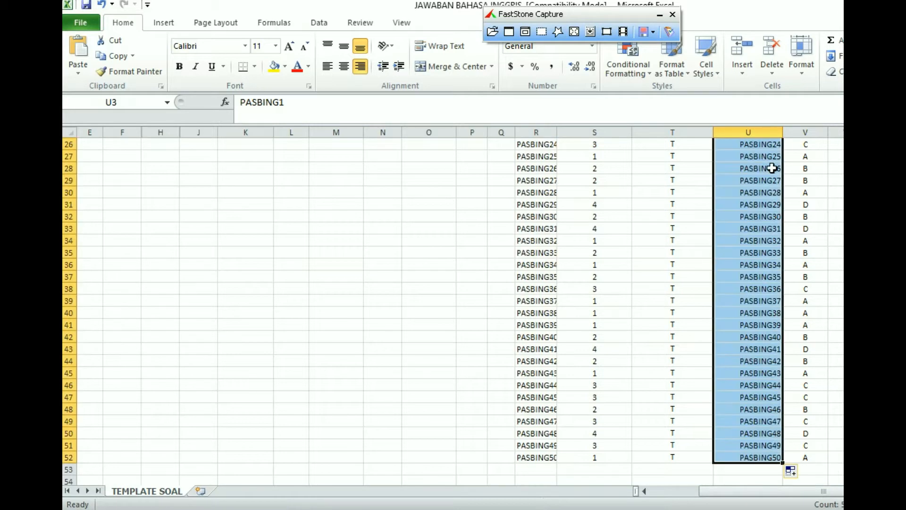
pyautogui.click(772, 458)
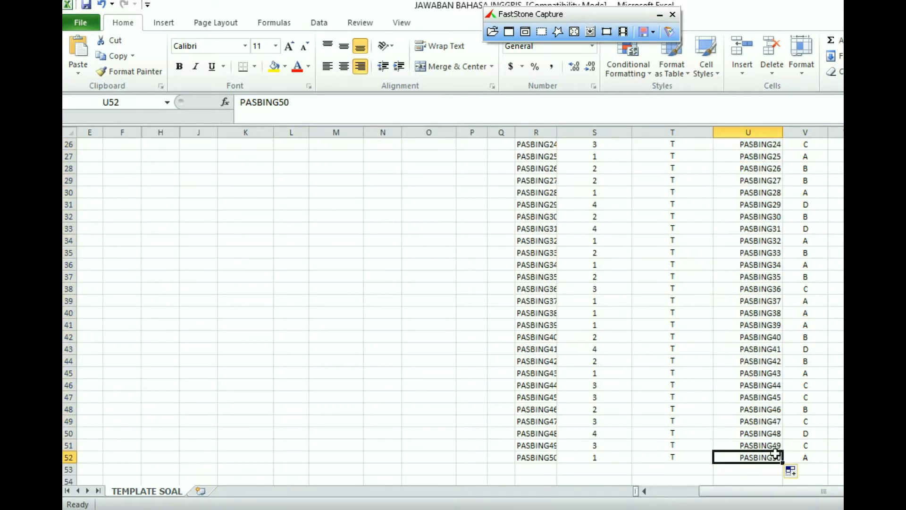
pyautogui.moveTo(744, 493); pyautogui.dragTo(659, 483)
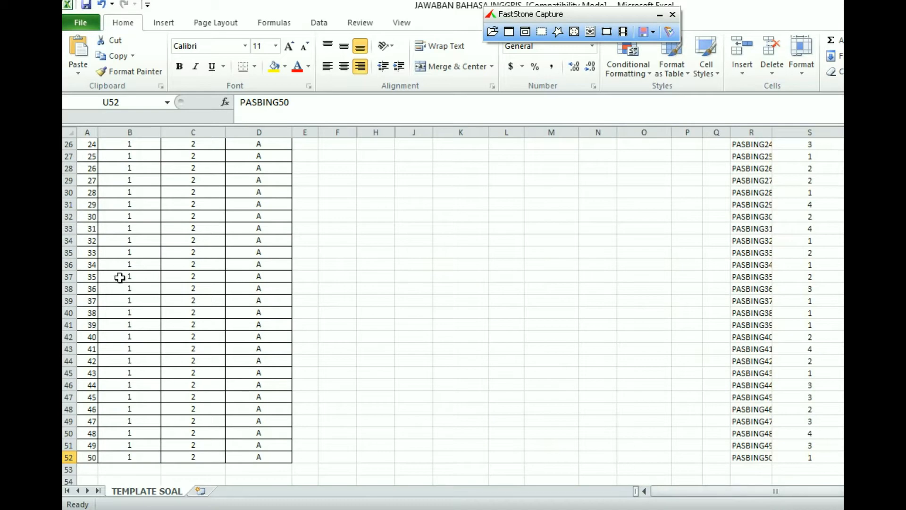
pyautogui.moveTo(64, 349); pyautogui.dragTo(69, 445)
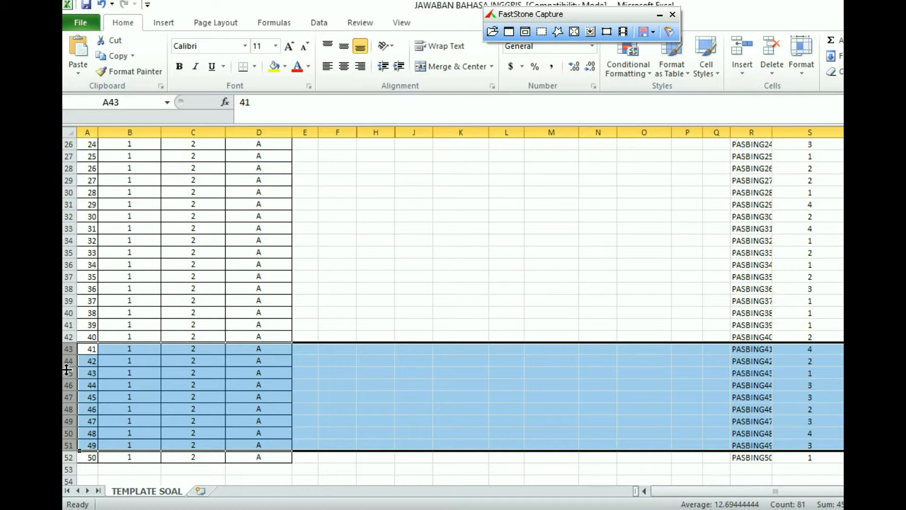
pyautogui.rightClick(68, 374)
pyautogui.press('Escape')
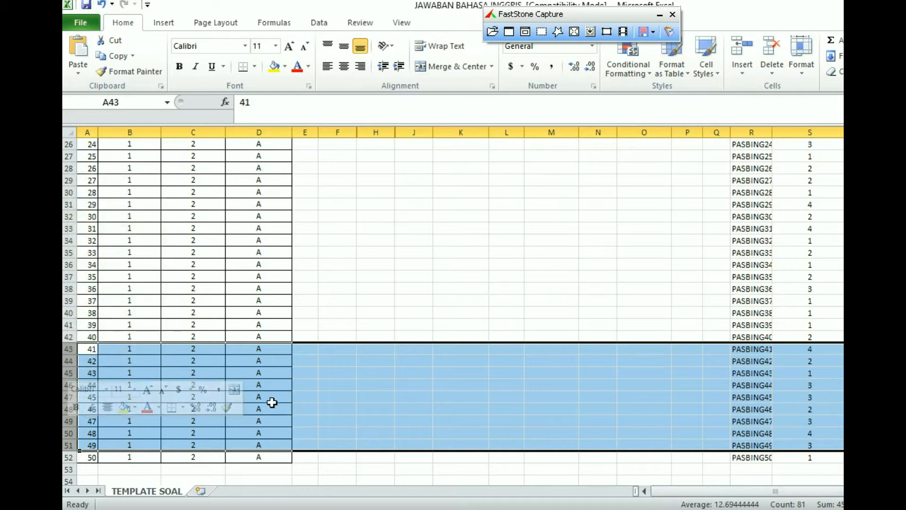
pyautogui.click(373, 384)
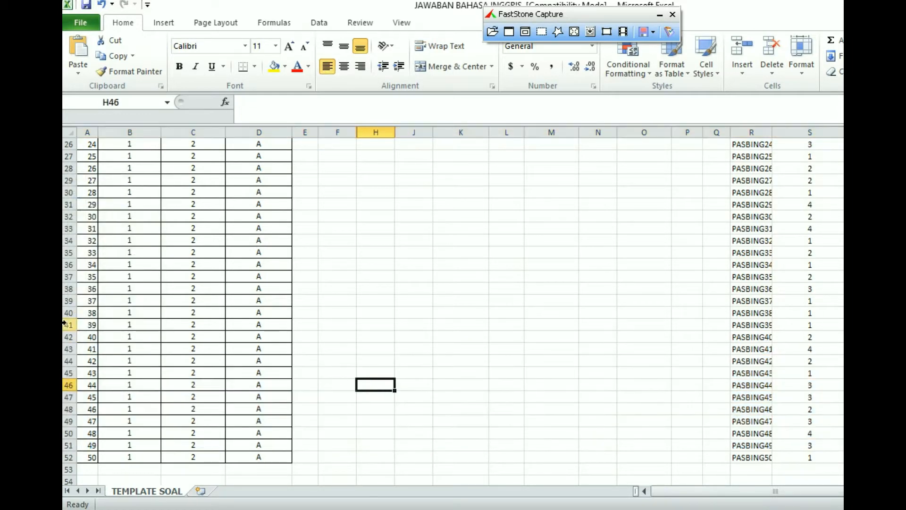
# - Delete rows 41 to 52, holding questions 39 to 50, and undo the deletion
pyautogui.moveTo(65, 325); pyautogui.dragTo(69, 446)
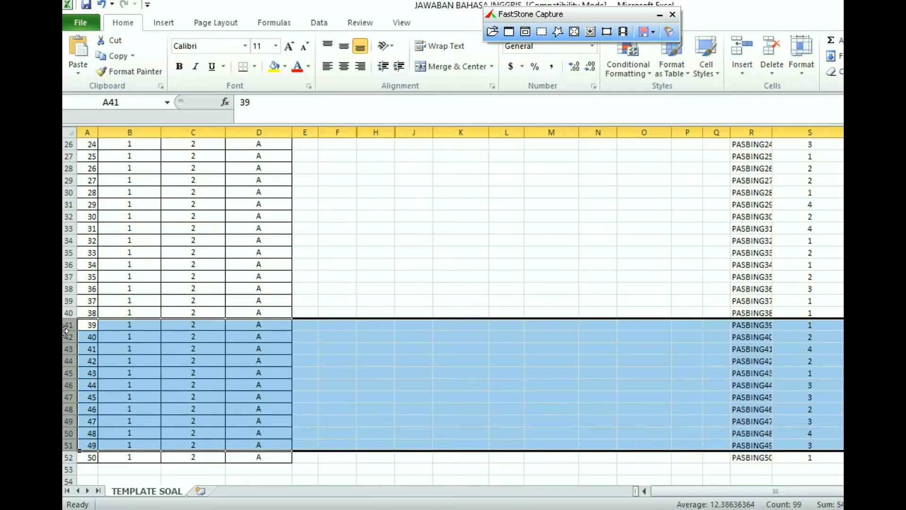
pyautogui.moveTo(68, 325); pyautogui.dragTo(68, 457)
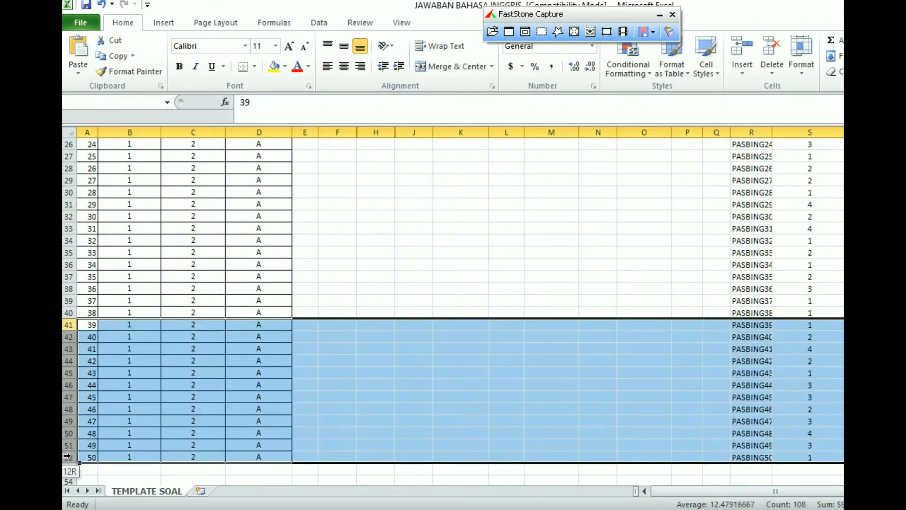
pyautogui.rightClick(81, 363)
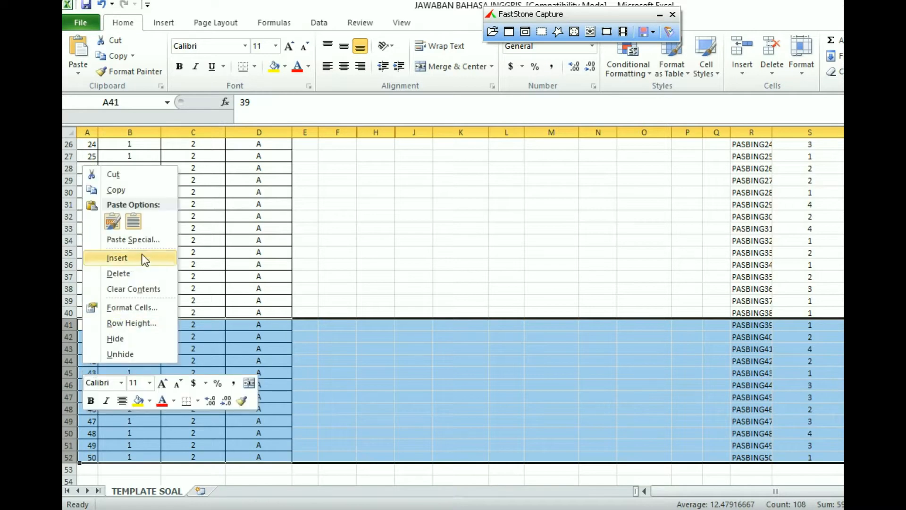
pyautogui.click(137, 272)
pyautogui.click(475, 347)
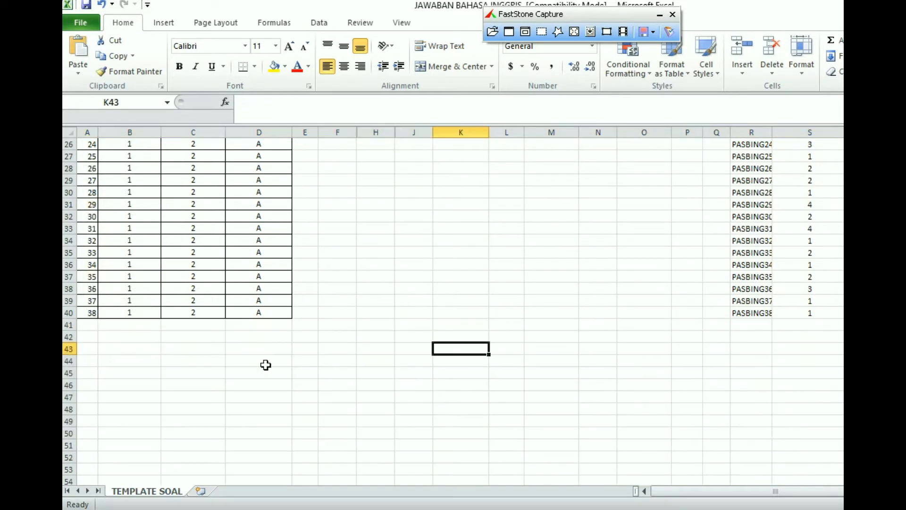
pyautogui.hotkey('ctrl', 'z')
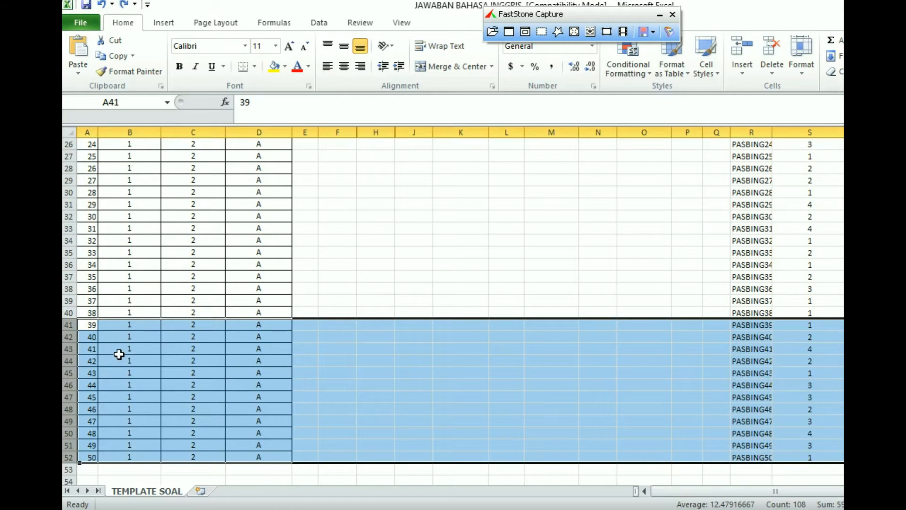
# - Delete rows 42 to 52, holding questions 40 to 50, and undo the deletion
pyautogui.click(121, 350)
pyautogui.moveTo(69, 337); pyautogui.dragTo(68, 456)
pyautogui.rightClick(126, 361)
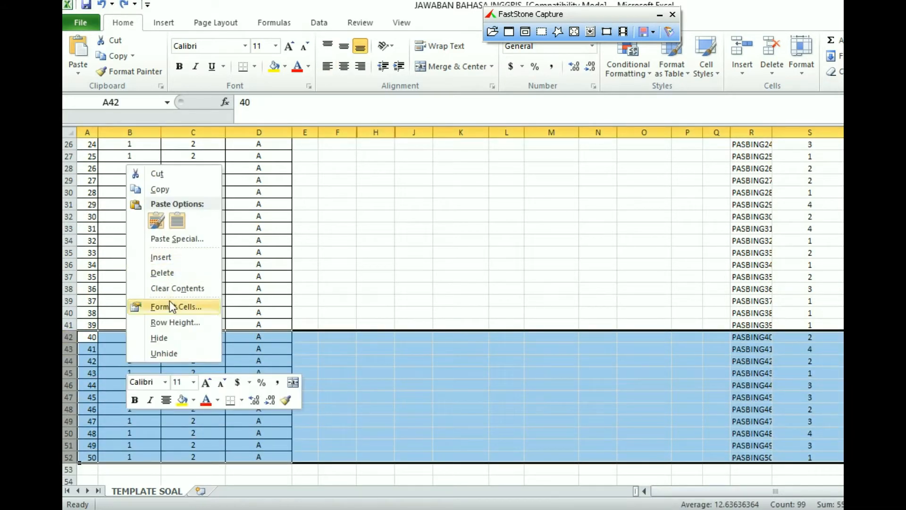
pyautogui.click(174, 277)
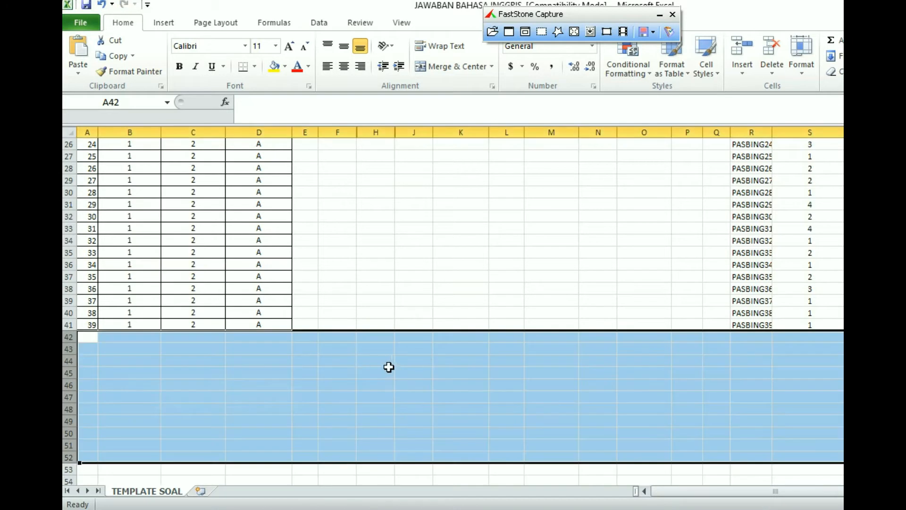
pyautogui.click(397, 300)
pyautogui.hotkey('ctrl', 'z')
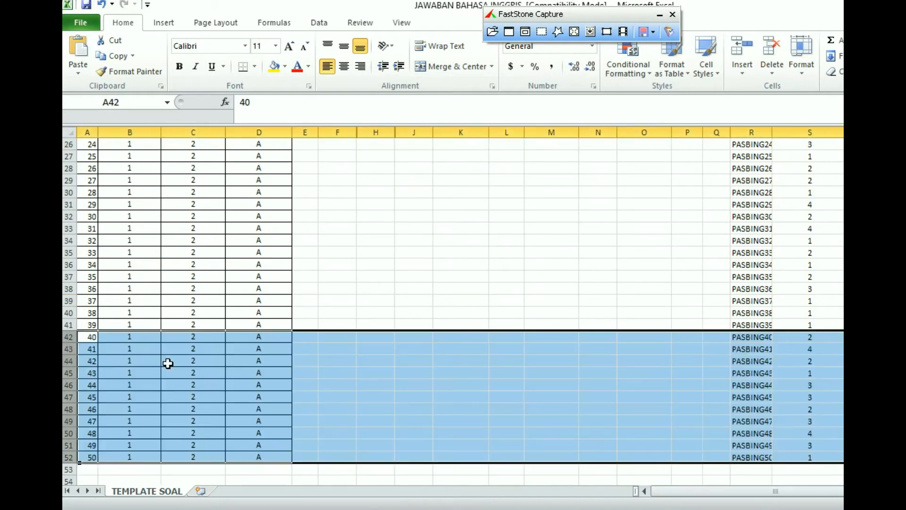
# - Delete rows 43 to 52, holding questions 41 to 50, from the TEMPLATE SOAL sheet and save the workbook
pyautogui.click(116, 372)
pyautogui.moveTo(65, 348); pyautogui.dragTo(66, 446)
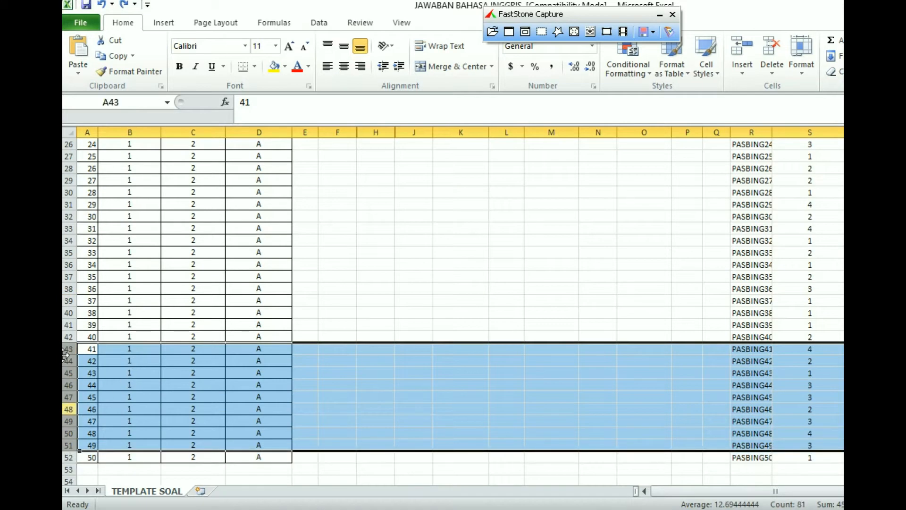
pyautogui.moveTo(66, 349); pyautogui.dragTo(67, 446)
pyautogui.moveTo(66, 349); pyautogui.dragTo(74, 454)
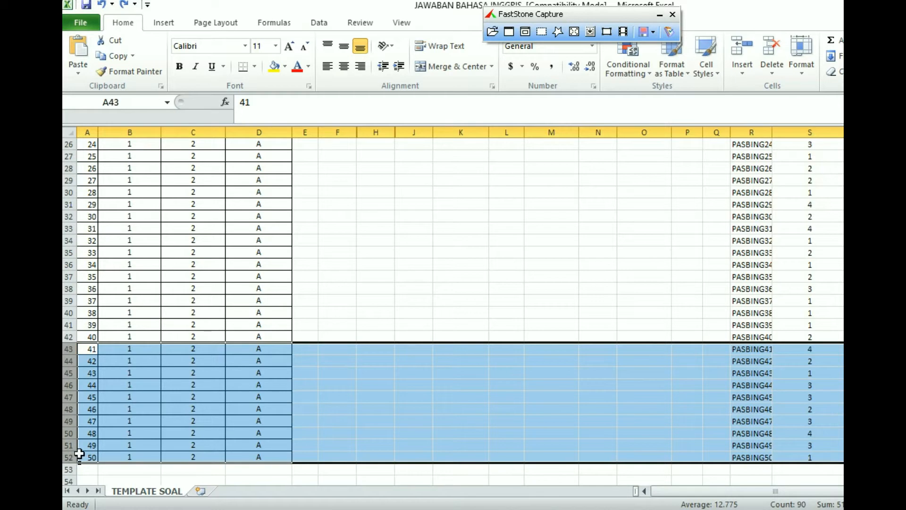
pyautogui.rightClick(138, 405)
pyautogui.click(194, 315)
pyautogui.click(361, 398)
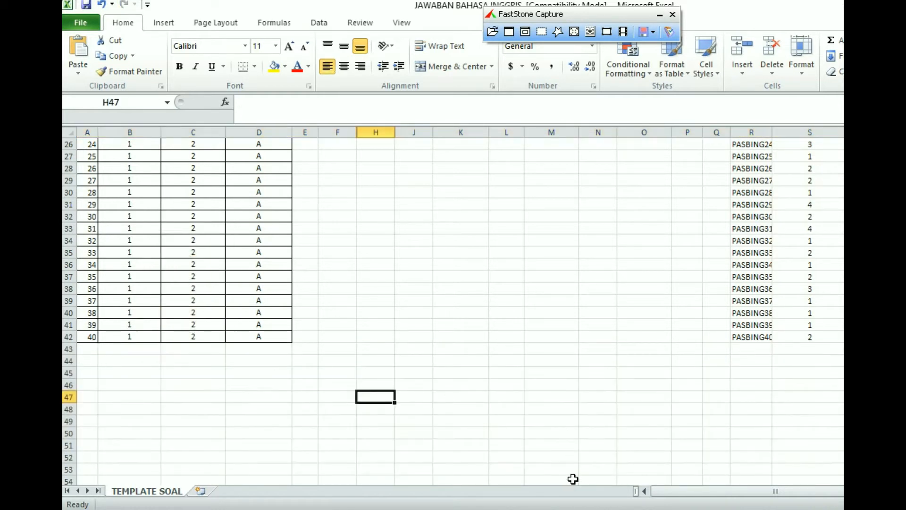
pyautogui.click(85, 7)
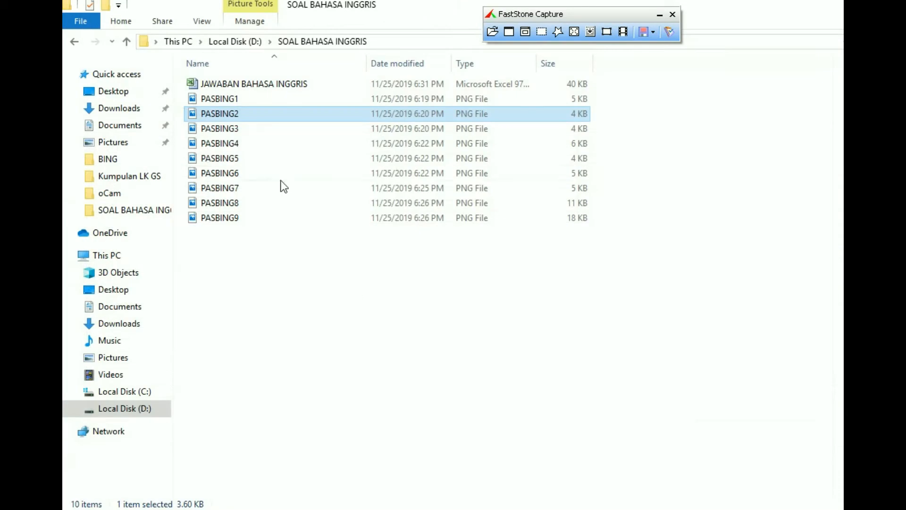
# - Reopen the SOAL BAHASA INGGRIS folder on drive D and examine the JAWABAN BAHASA INGGRIS workbook and the PASBING images
pyautogui.click(71, 42)
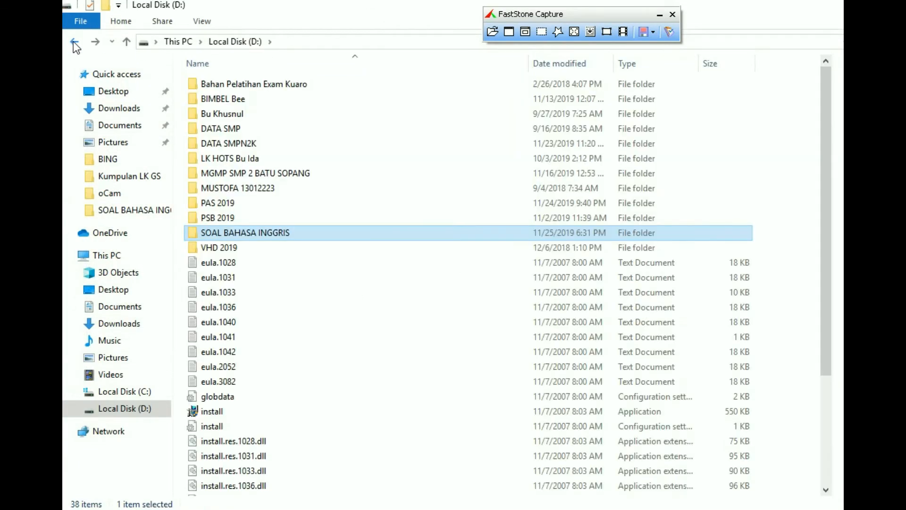
pyautogui.doubleClick(225, 235)
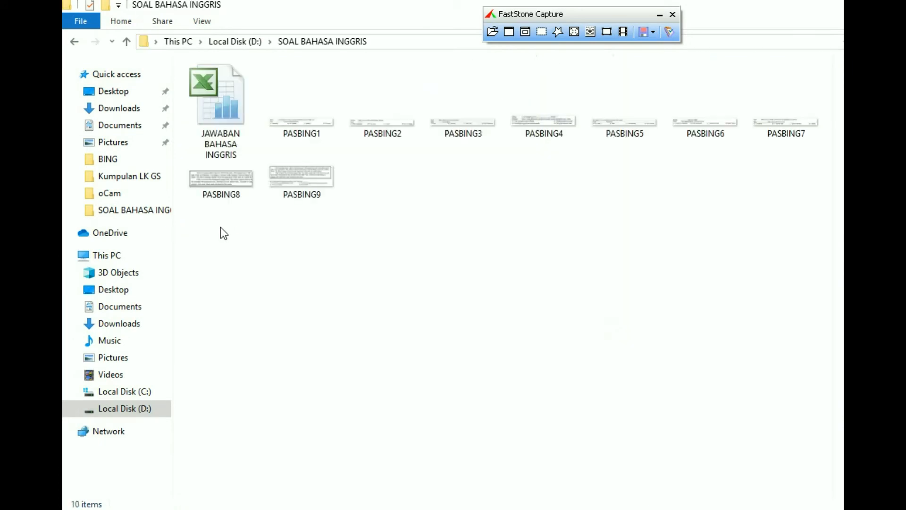
pyautogui.click(224, 92)
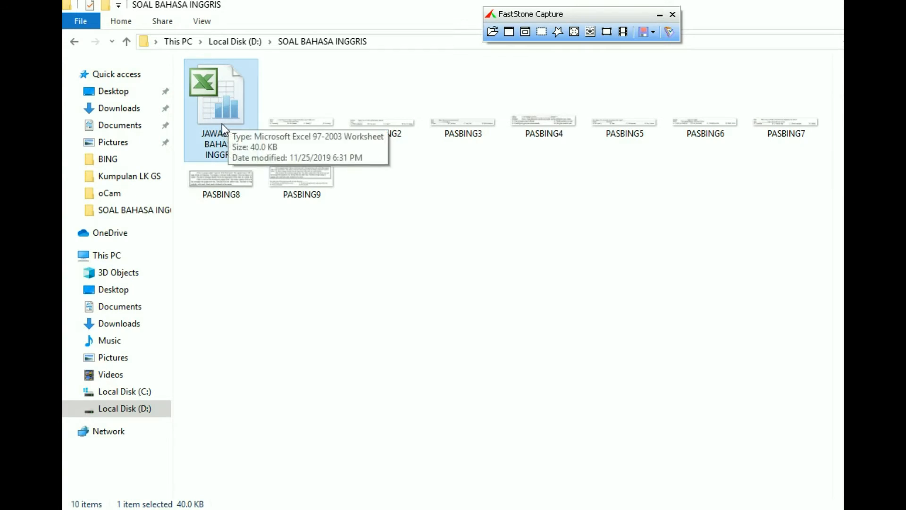
pyautogui.click(307, 118)
pyautogui.click(394, 118)
pyautogui.click(463, 118)
pyautogui.click(569, 115)
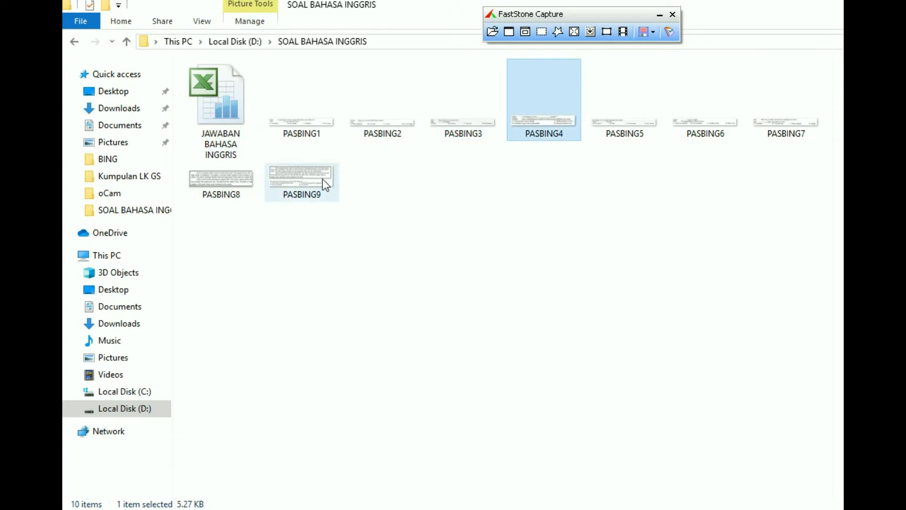
pyautogui.click(293, 182)
pyautogui.click(482, 179)
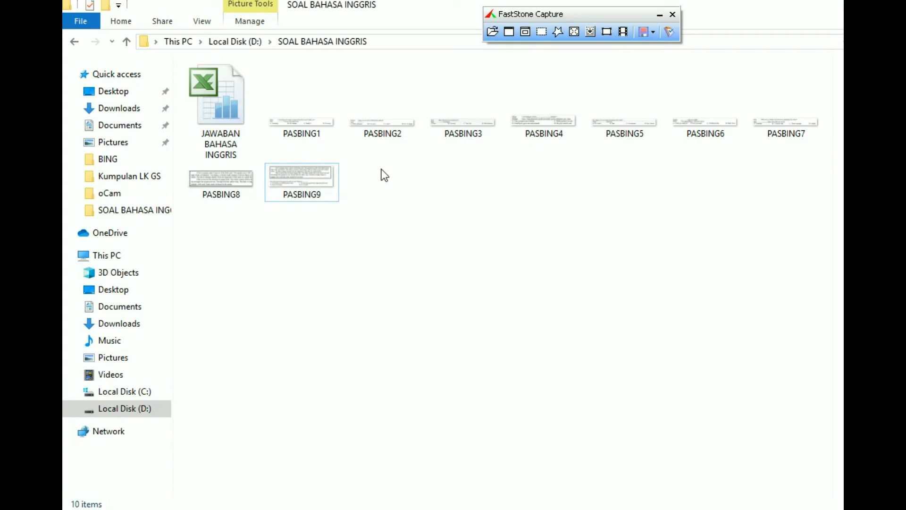
# - Switch to Word and close PAS1_8 v1 without saving changes or keeping the copied picture on the clipboard
pyautogui.rightClick(384, 174)
pyautogui.hotkey('alt', 'Tab')
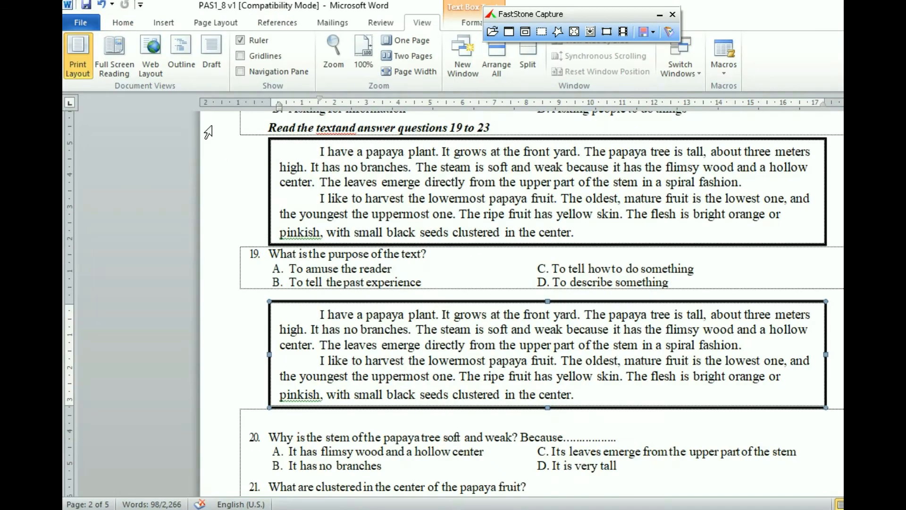
pyautogui.hotkey('alt', 'F4')
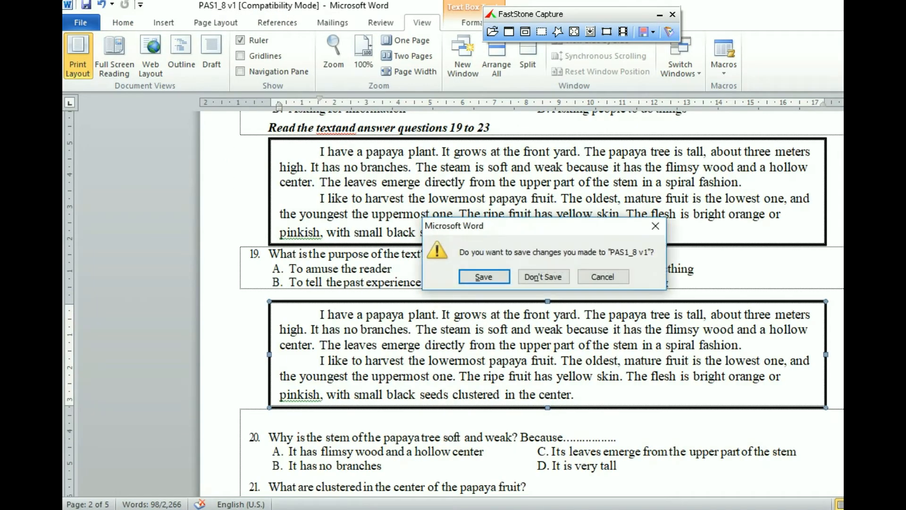
pyautogui.click(533, 276)
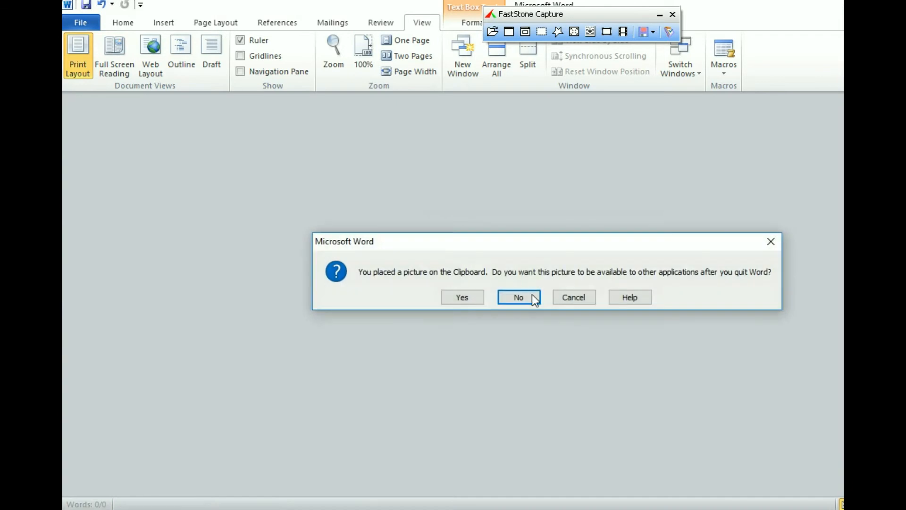
pyautogui.click(521, 296)
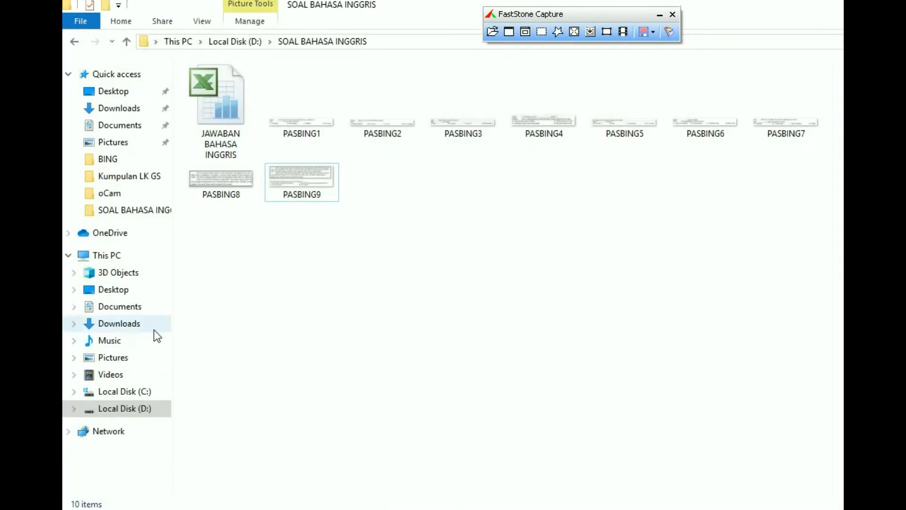
# - Copy the PAS1_8 v1 document from D:\DATA SMPN2K\MY DATA\PENILAIAN AKHIR SEMESTER
pyautogui.click(125, 411)
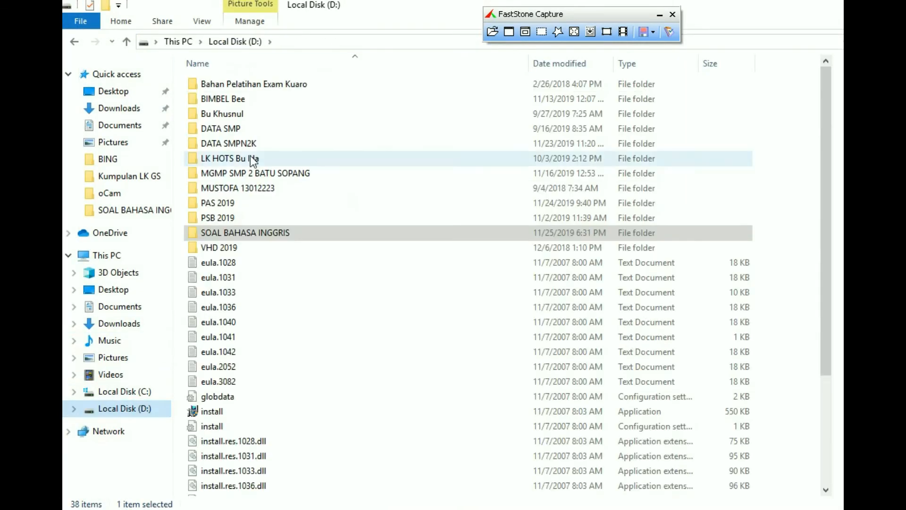
pyautogui.doubleClick(236, 147)
pyautogui.doubleClick(238, 307)
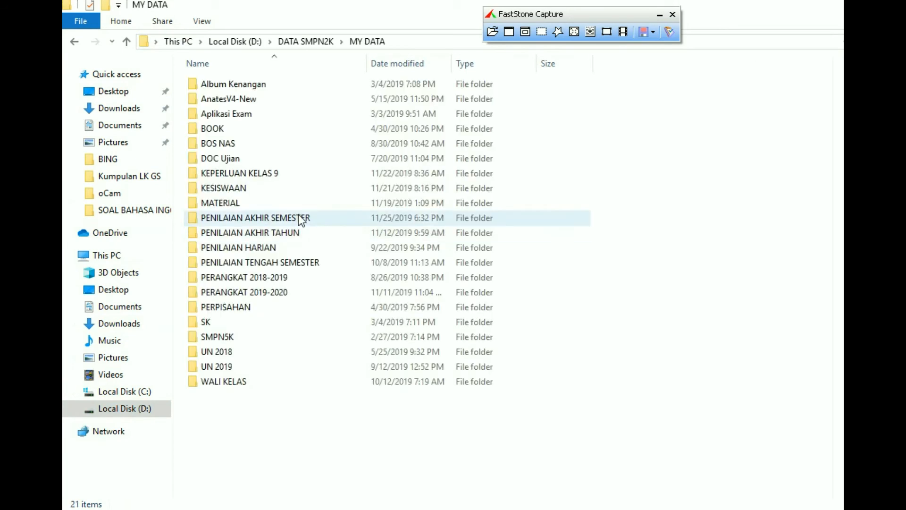
pyautogui.doubleClick(305, 214)
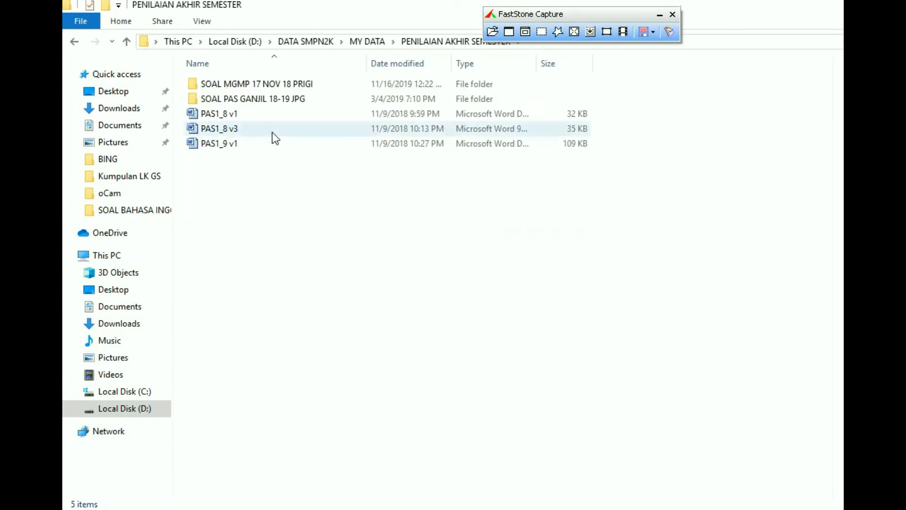
pyautogui.click(219, 111)
pyautogui.rightClick(218, 113)
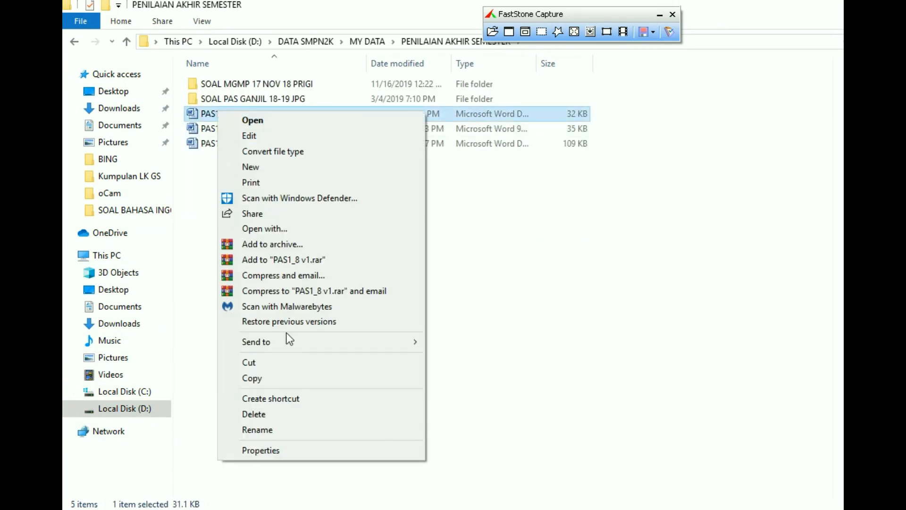
pyautogui.click(281, 377)
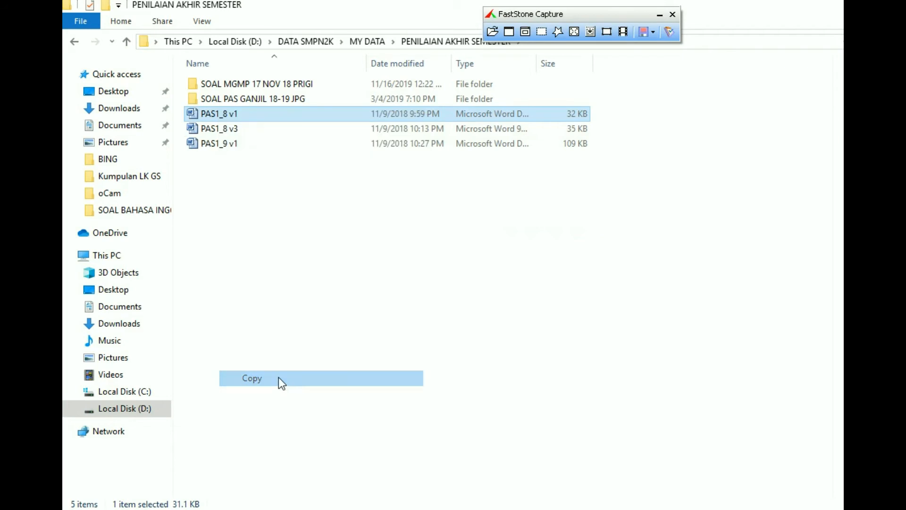
# - Paste the copied PAS1_8 v1 document into the SOAL BAHASA INGGRIS folder on drive D
pyautogui.click(135, 411)
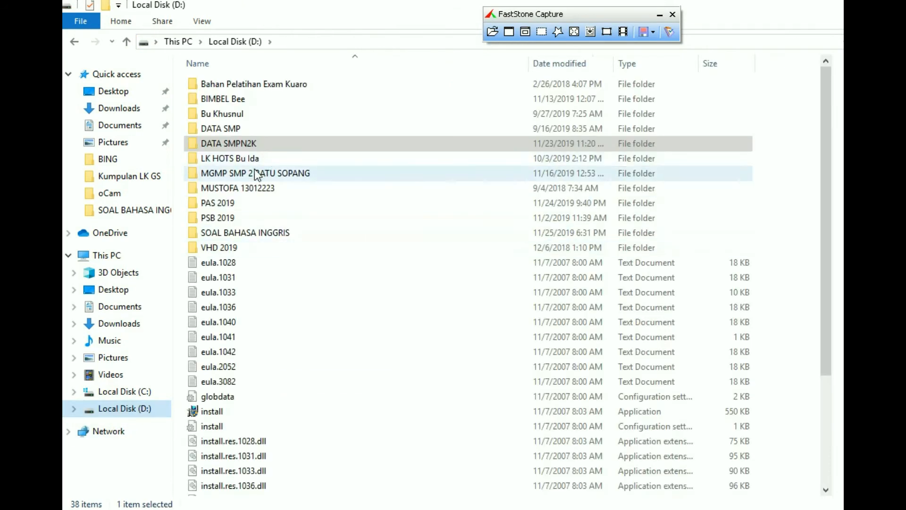
pyautogui.click(249, 233)
pyautogui.doubleClick(249, 234)
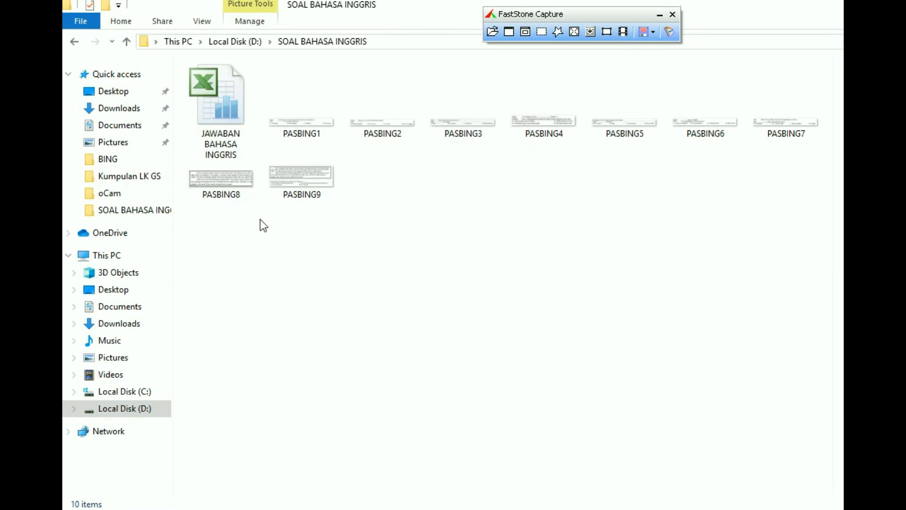
pyautogui.hotkey('ctrl', 'v')
pyautogui.click(390, 309)
# - Check the answer workbook, the Word document and the first PASBING images in the folder, and return to the desktop
pyautogui.click(220, 99)
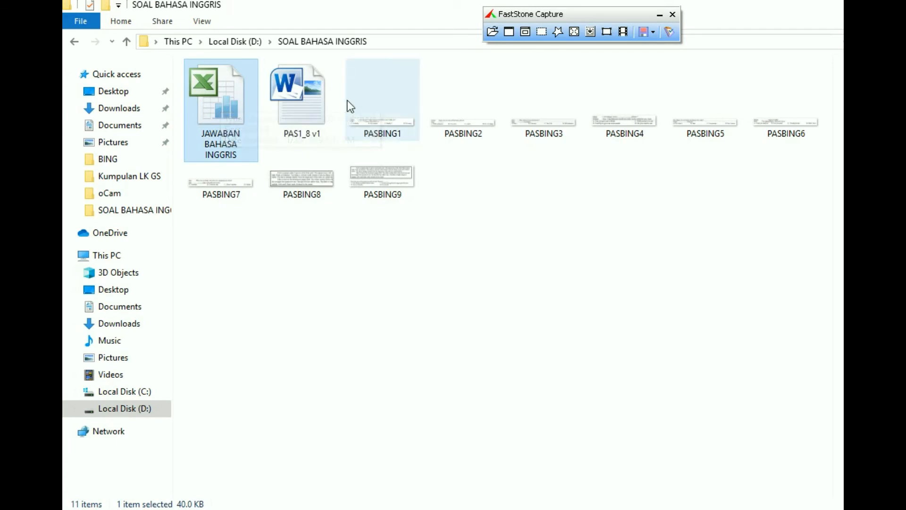
pyautogui.click(292, 108)
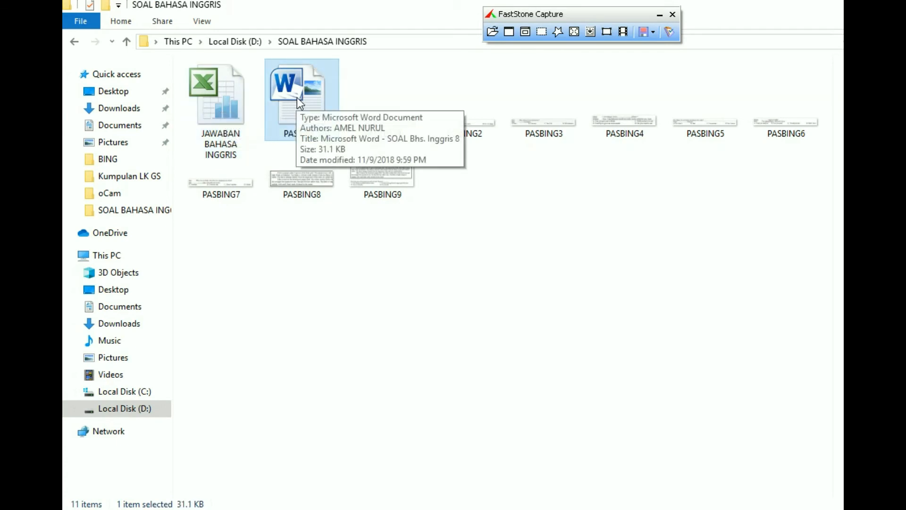
pyautogui.click(379, 115)
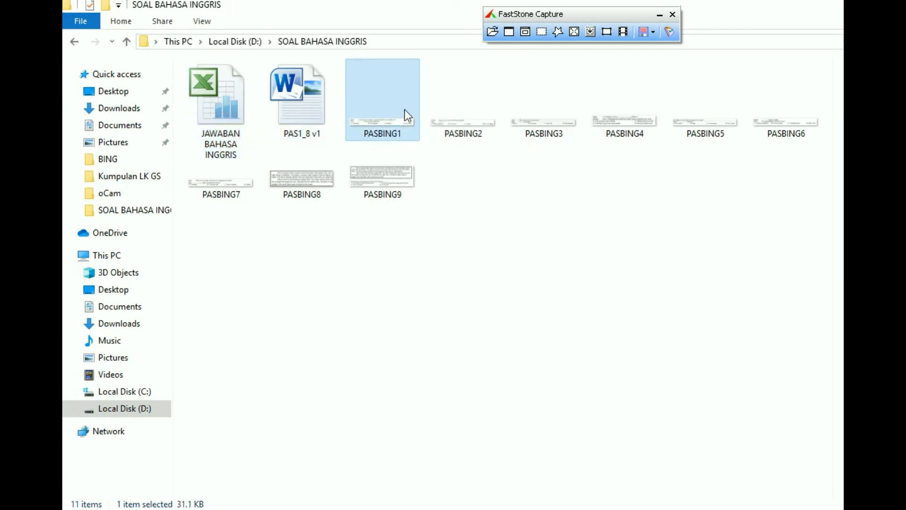
pyautogui.click(463, 112)
pyautogui.click(550, 115)
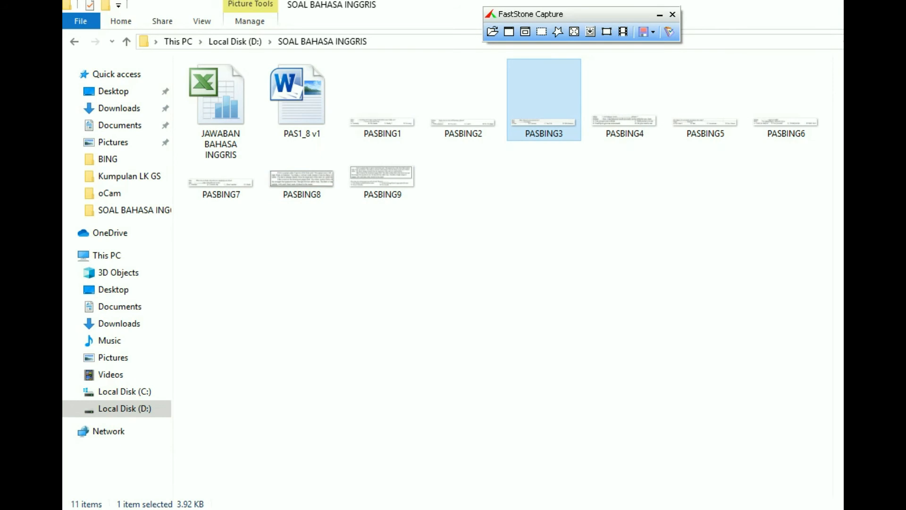
pyautogui.click(844, 5)
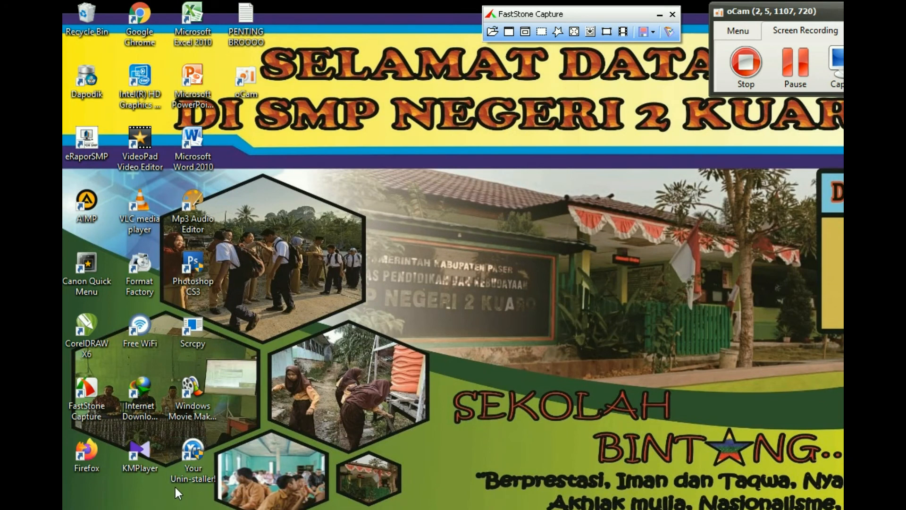
pyautogui.moveTo(286, 509)
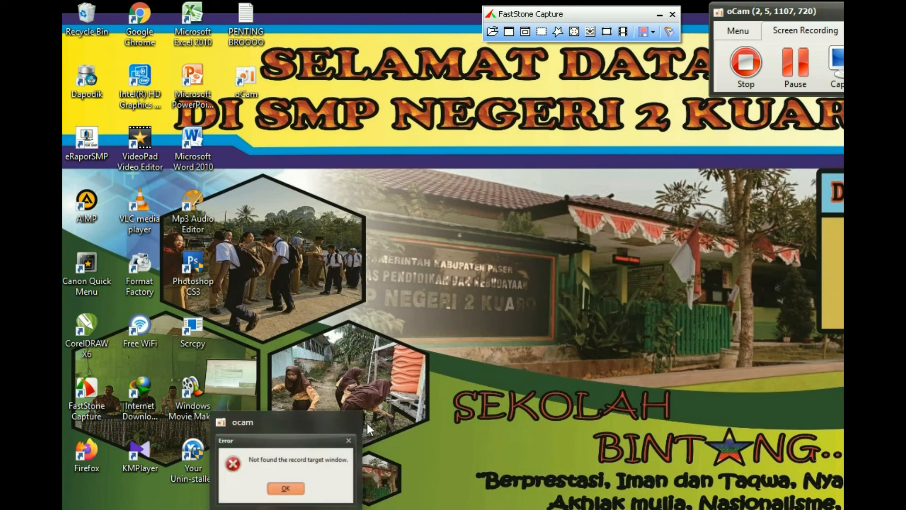